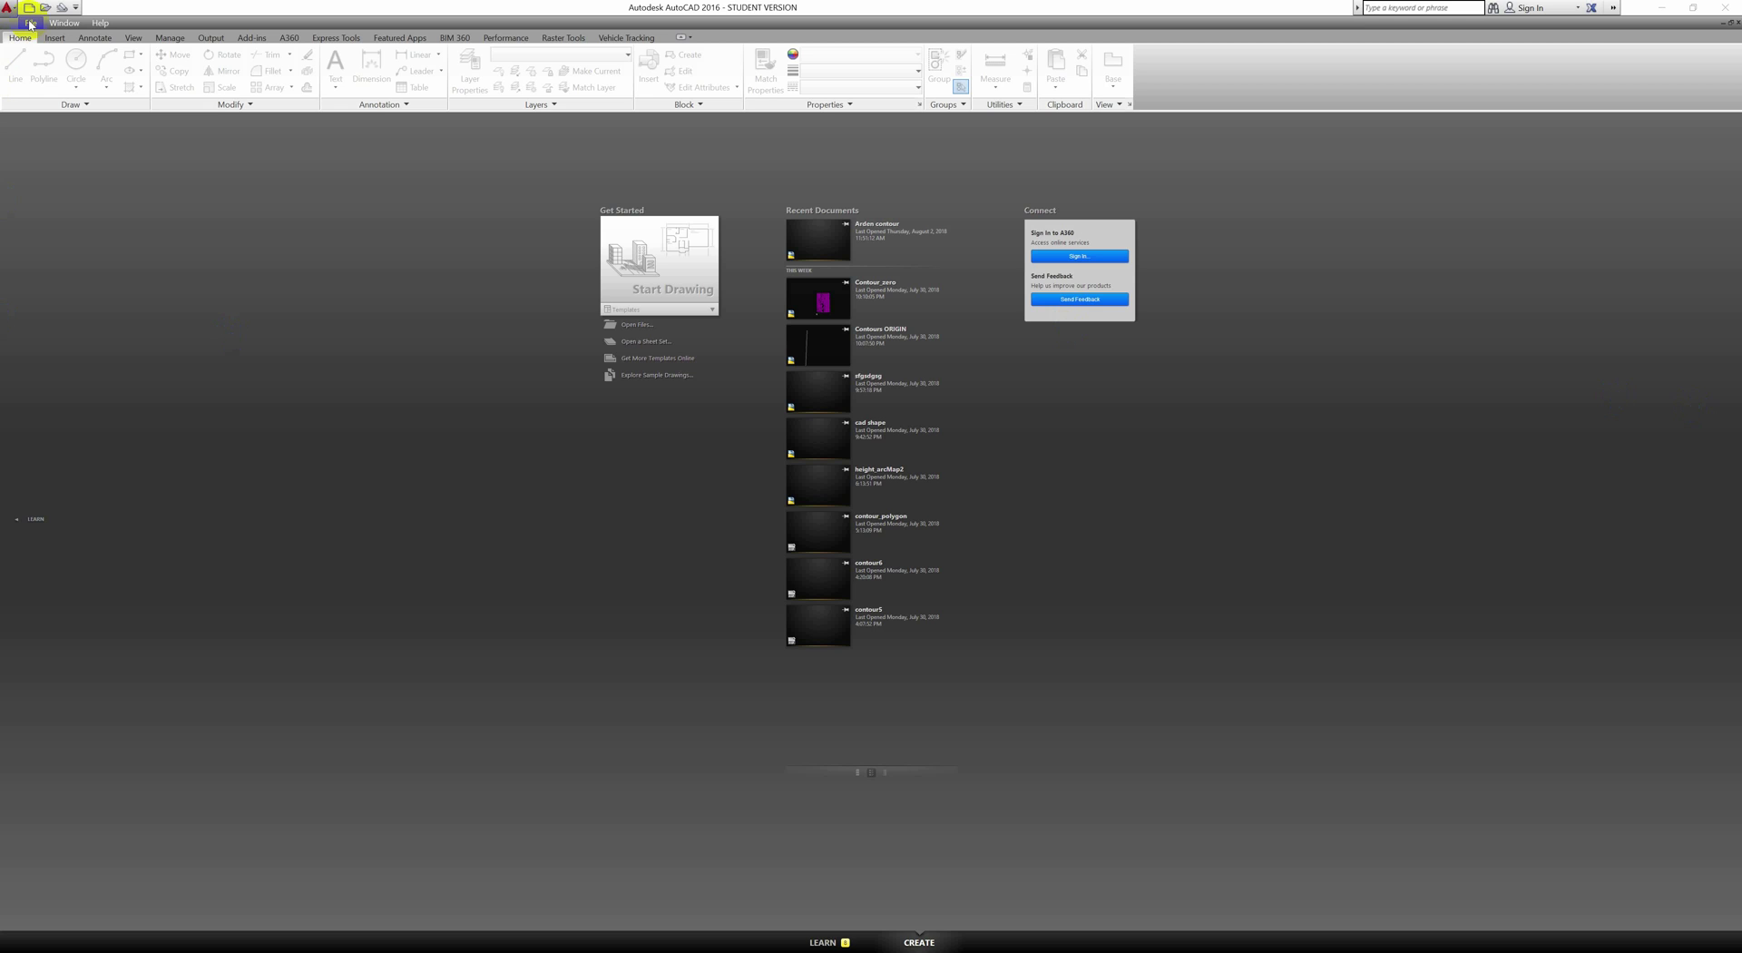
Open the drawing Arden contour2.DWG from the Tutorial folder and continue past the foreign DWG file prompt
left_click(30, 24)
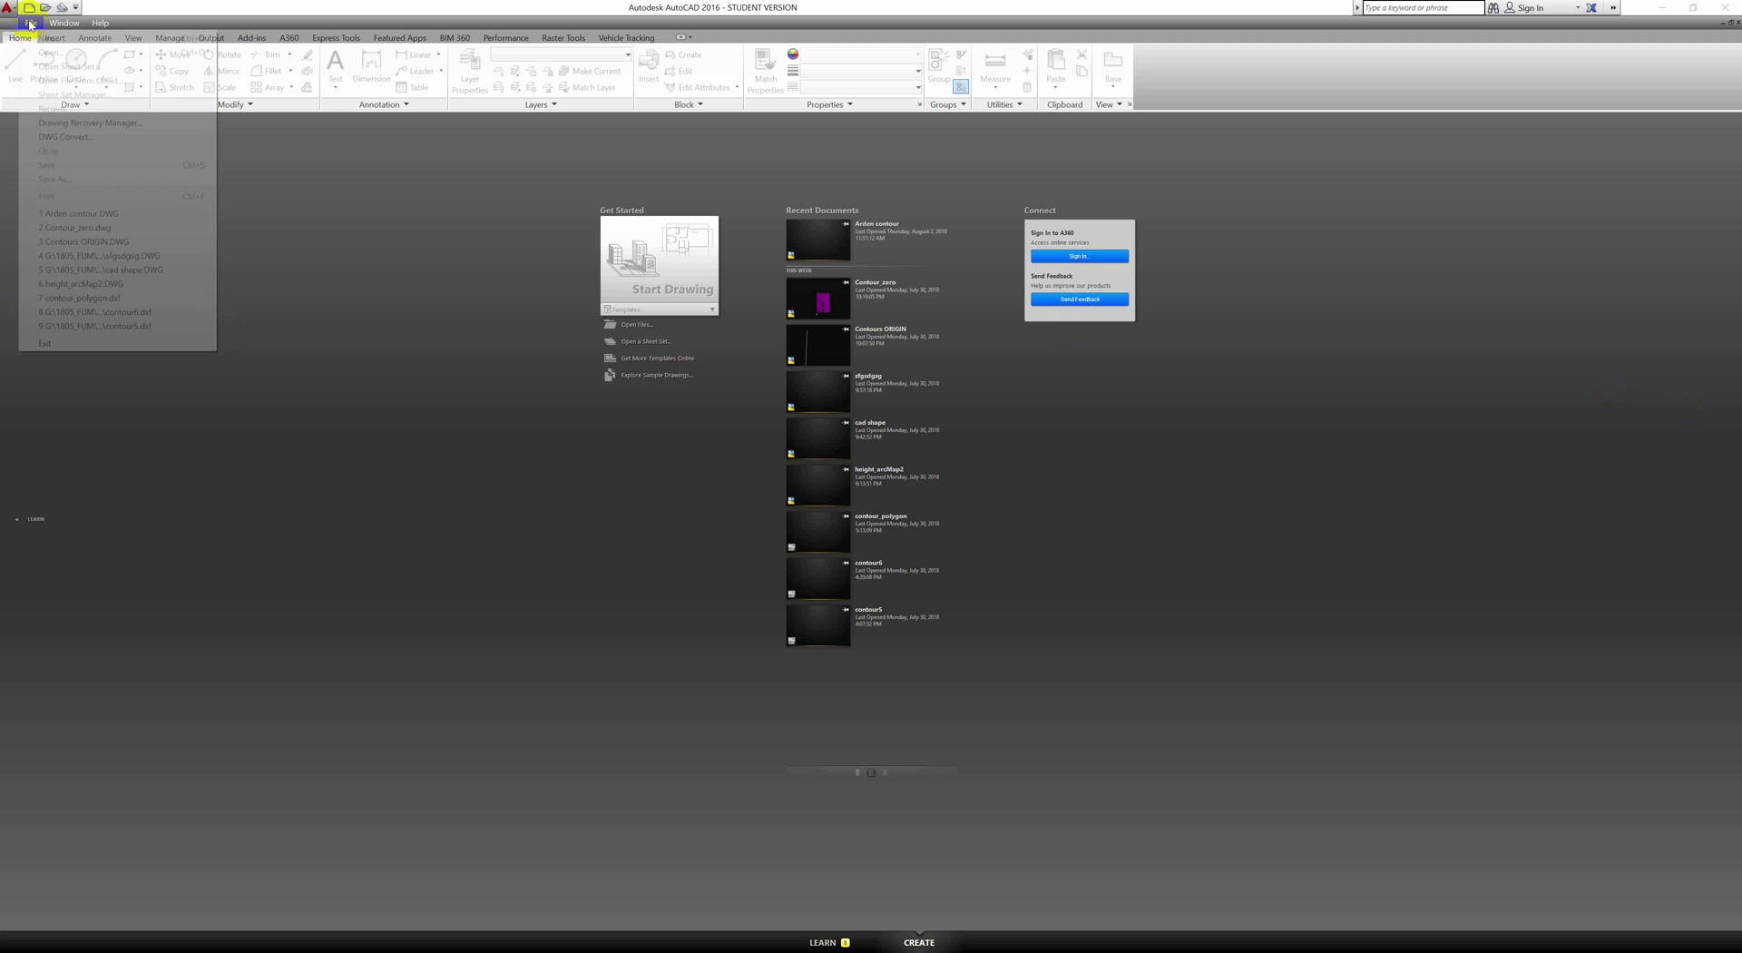
left_click(36, 52)
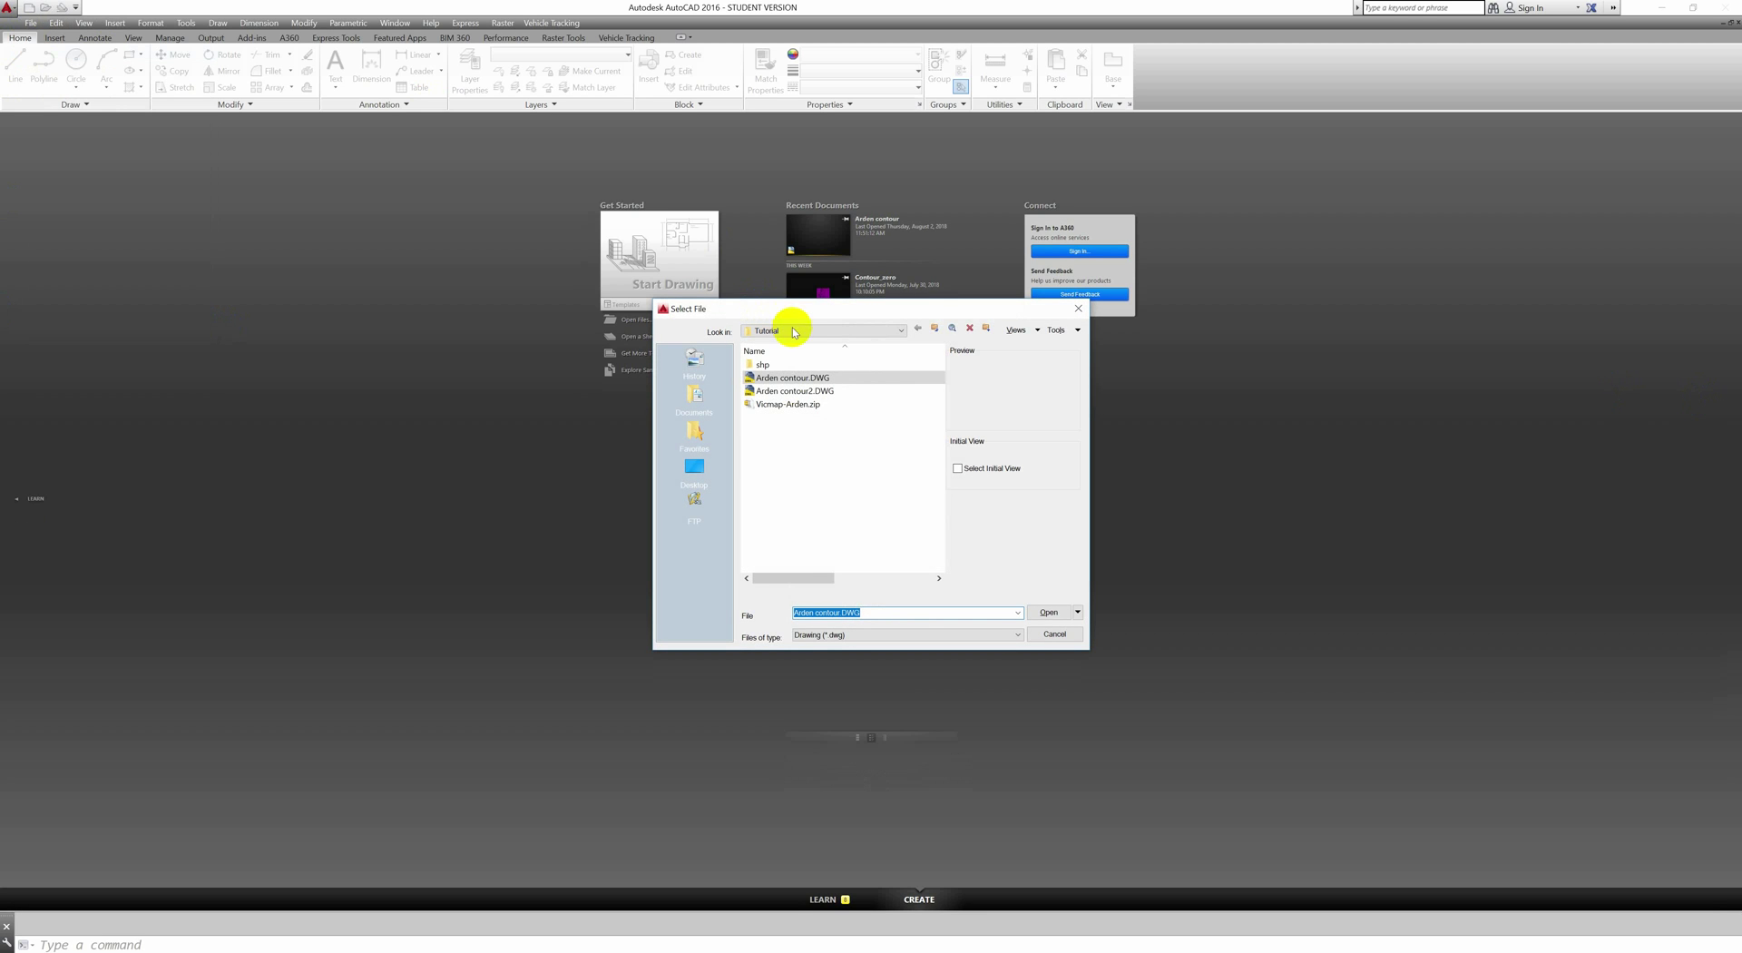
left_click(780, 390)
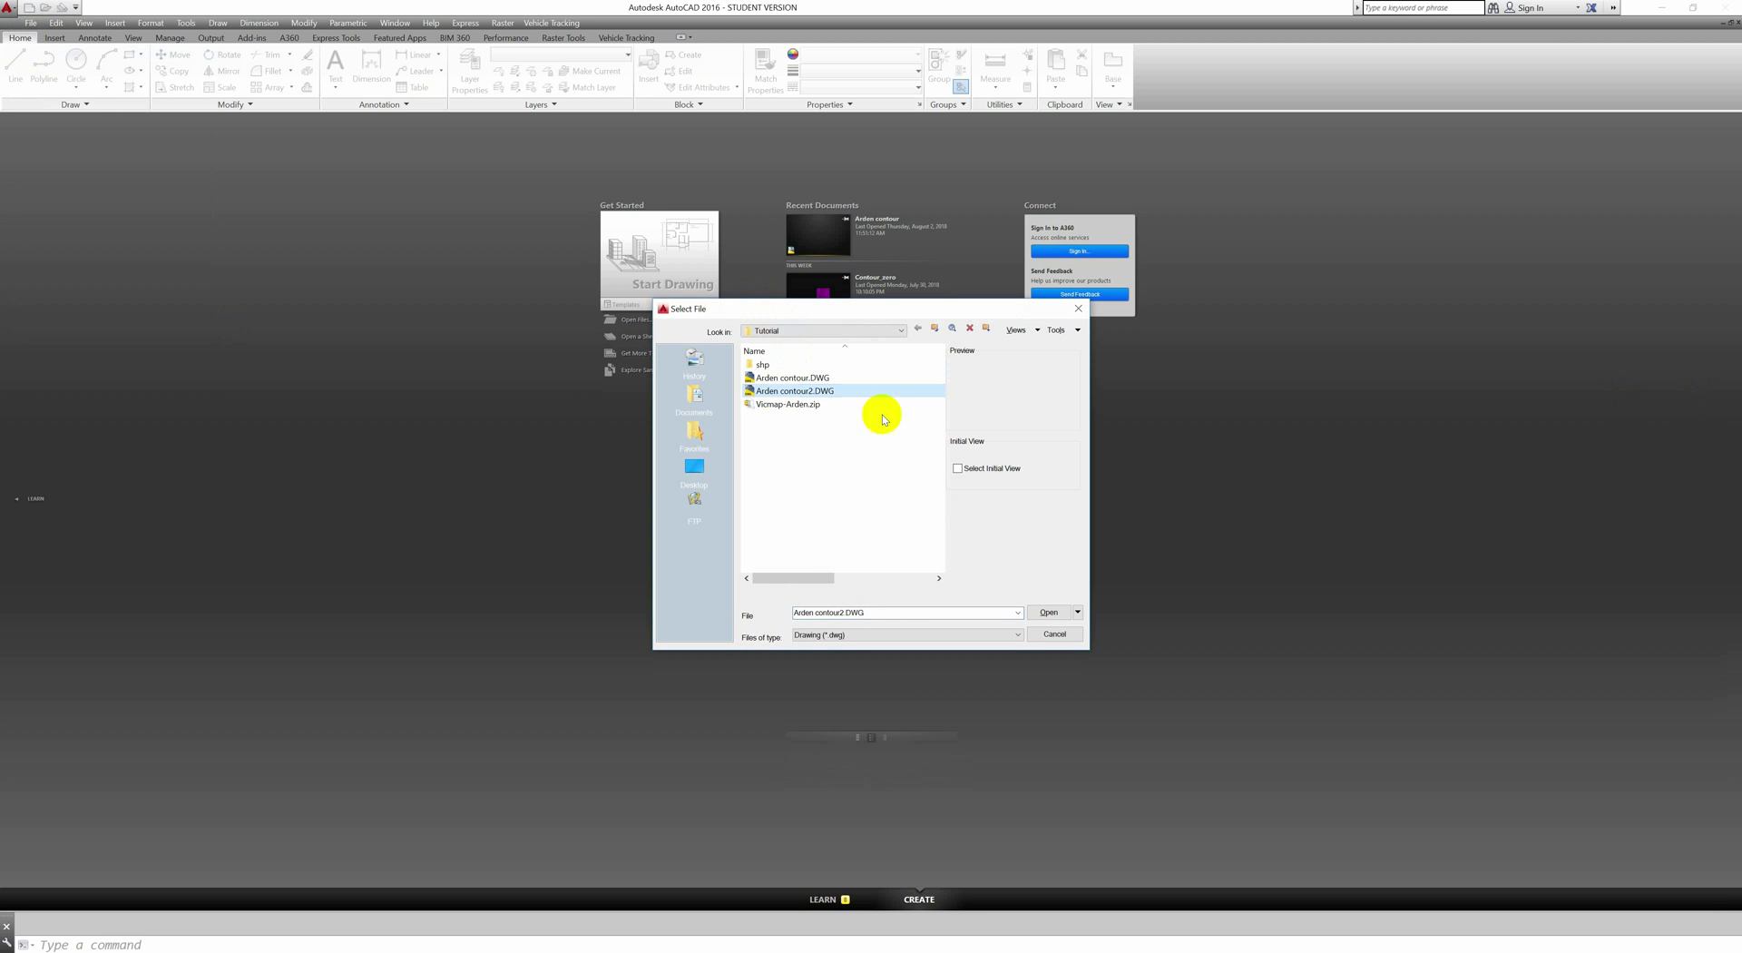
left_click(1048, 613)
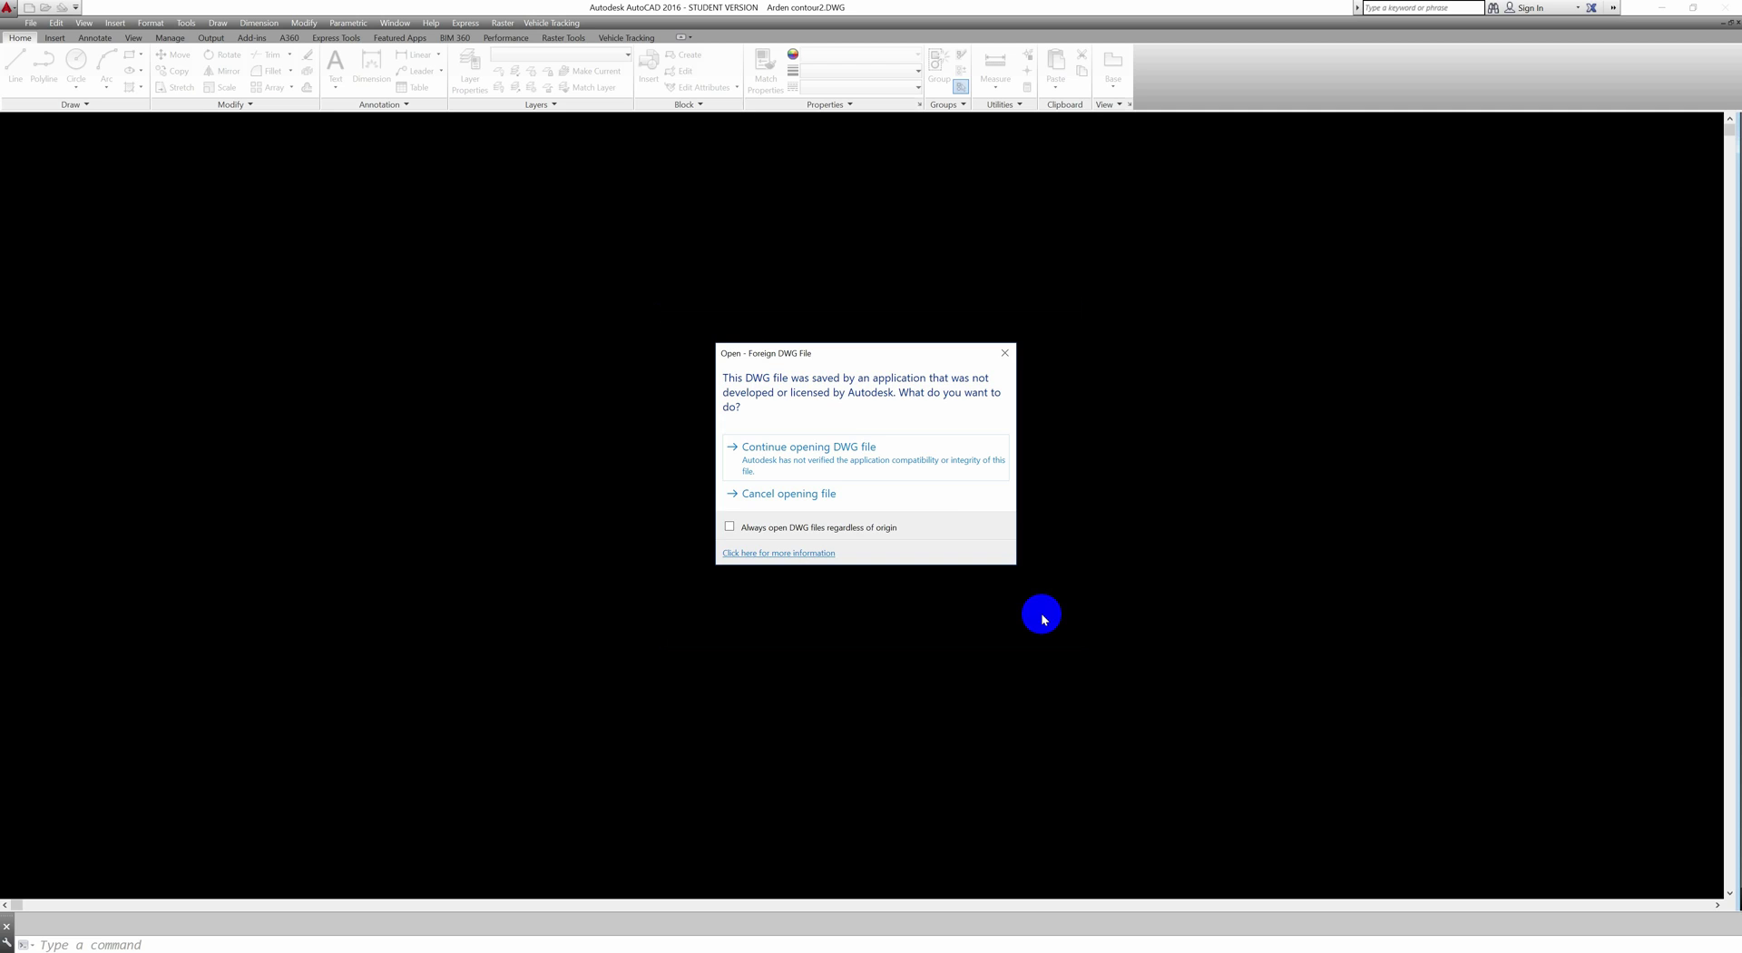
left_click(832, 444)
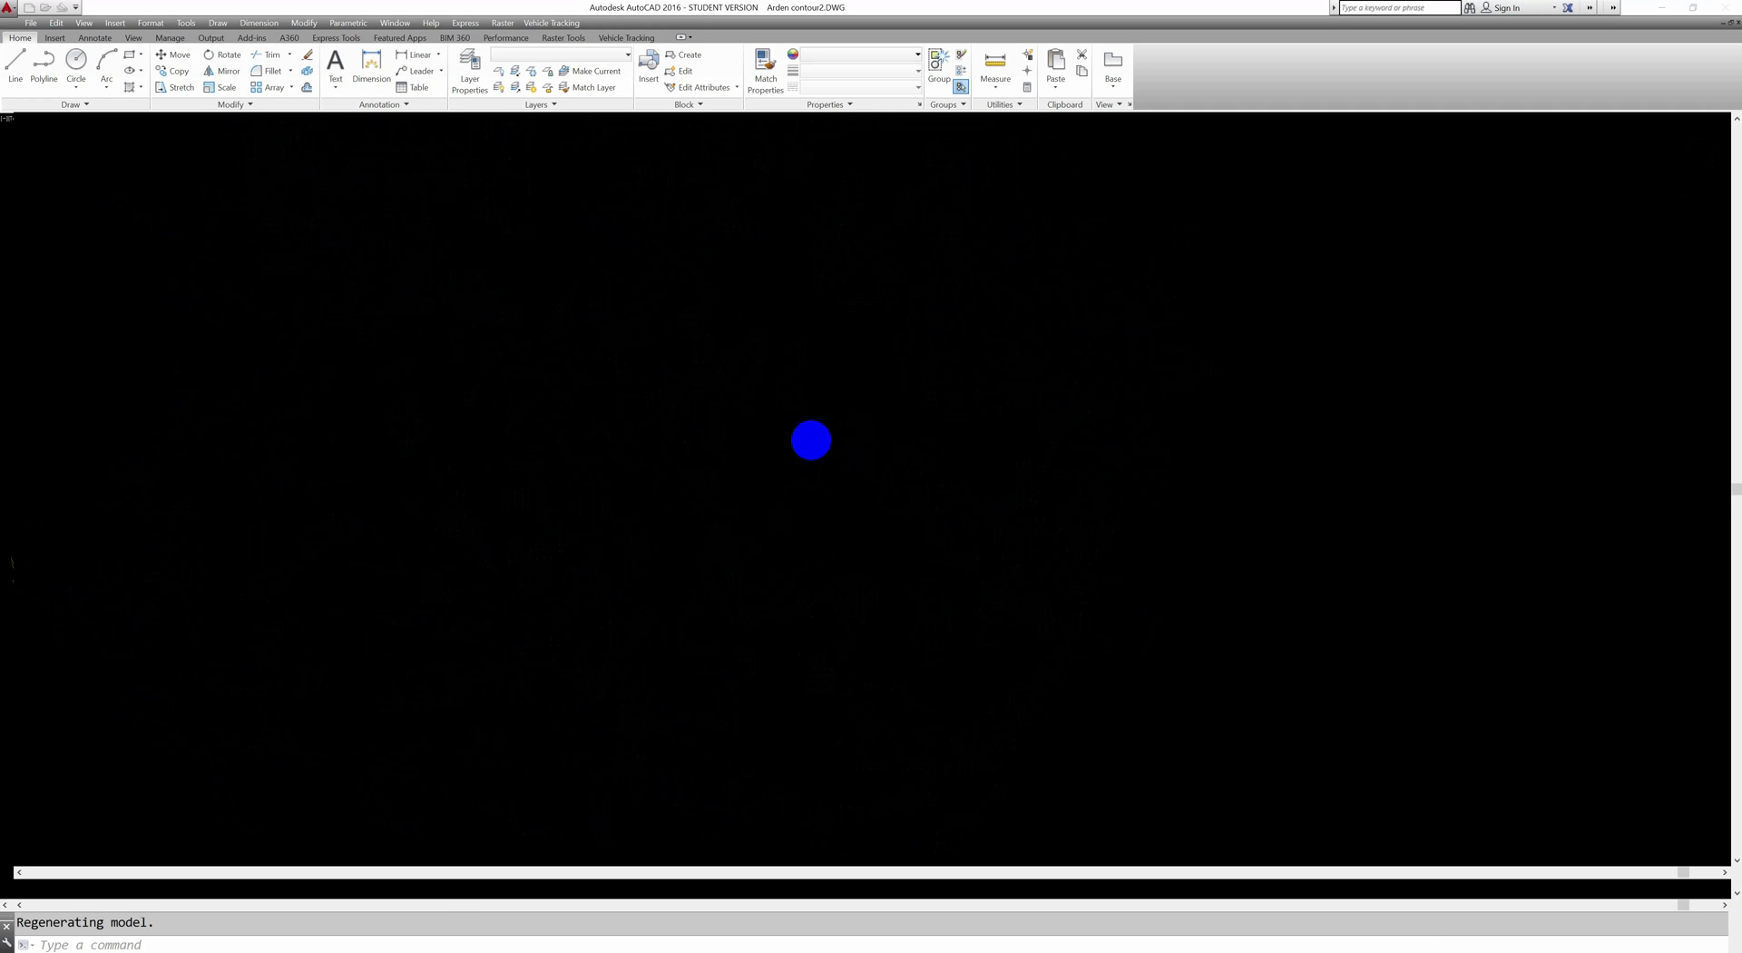
Check the elevation of one contour polyline in the western part of the site in its properties, then deselect it
scroll(661, 533, "down", 3)
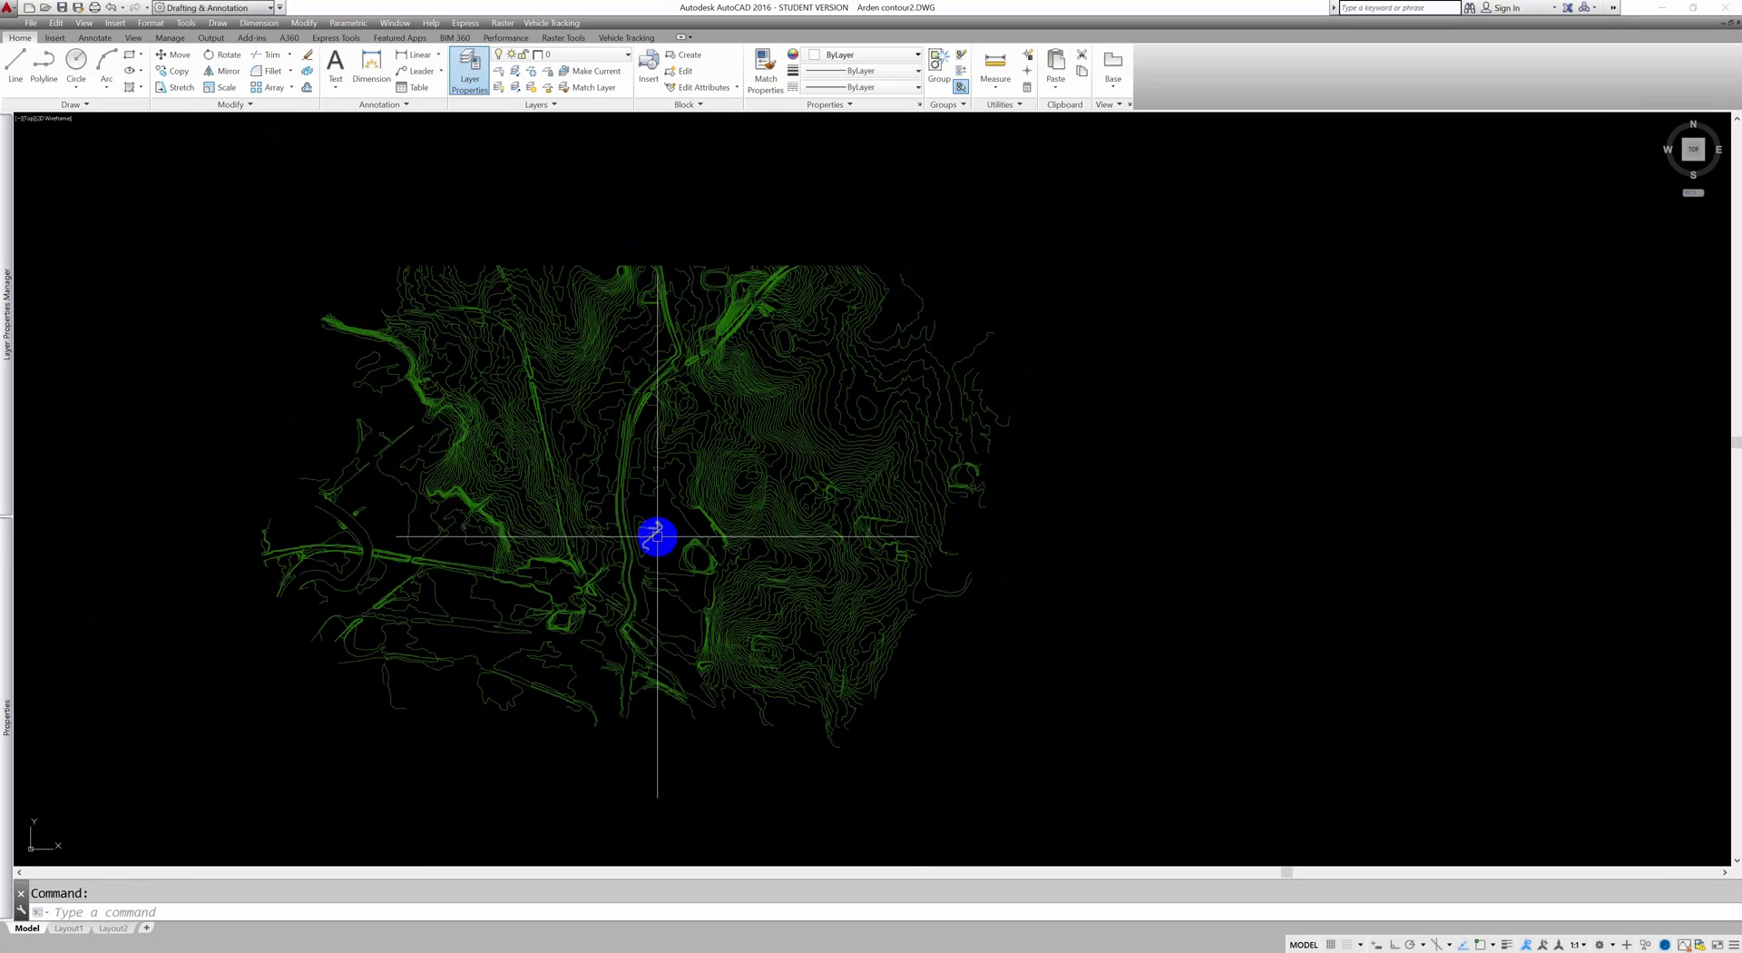
scroll(1095, 649, "down", 2)
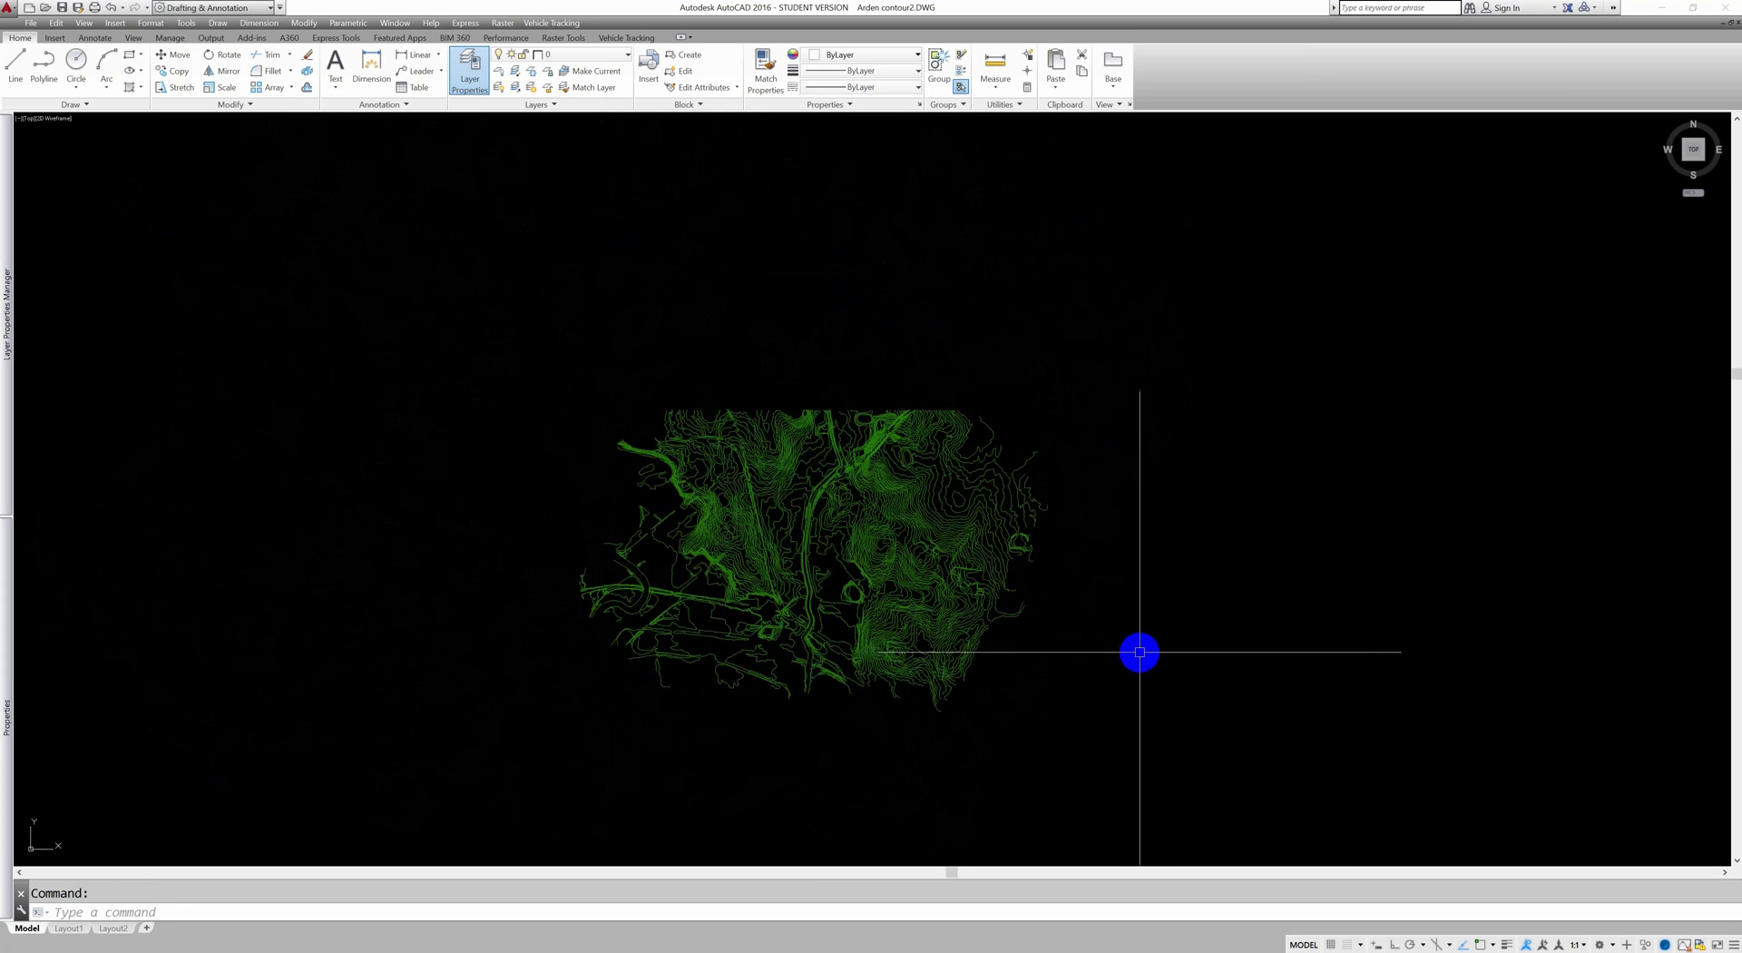
middle_click_drag(1139, 650, 1310, 677)
scroll(1053, 581, "up", 3)
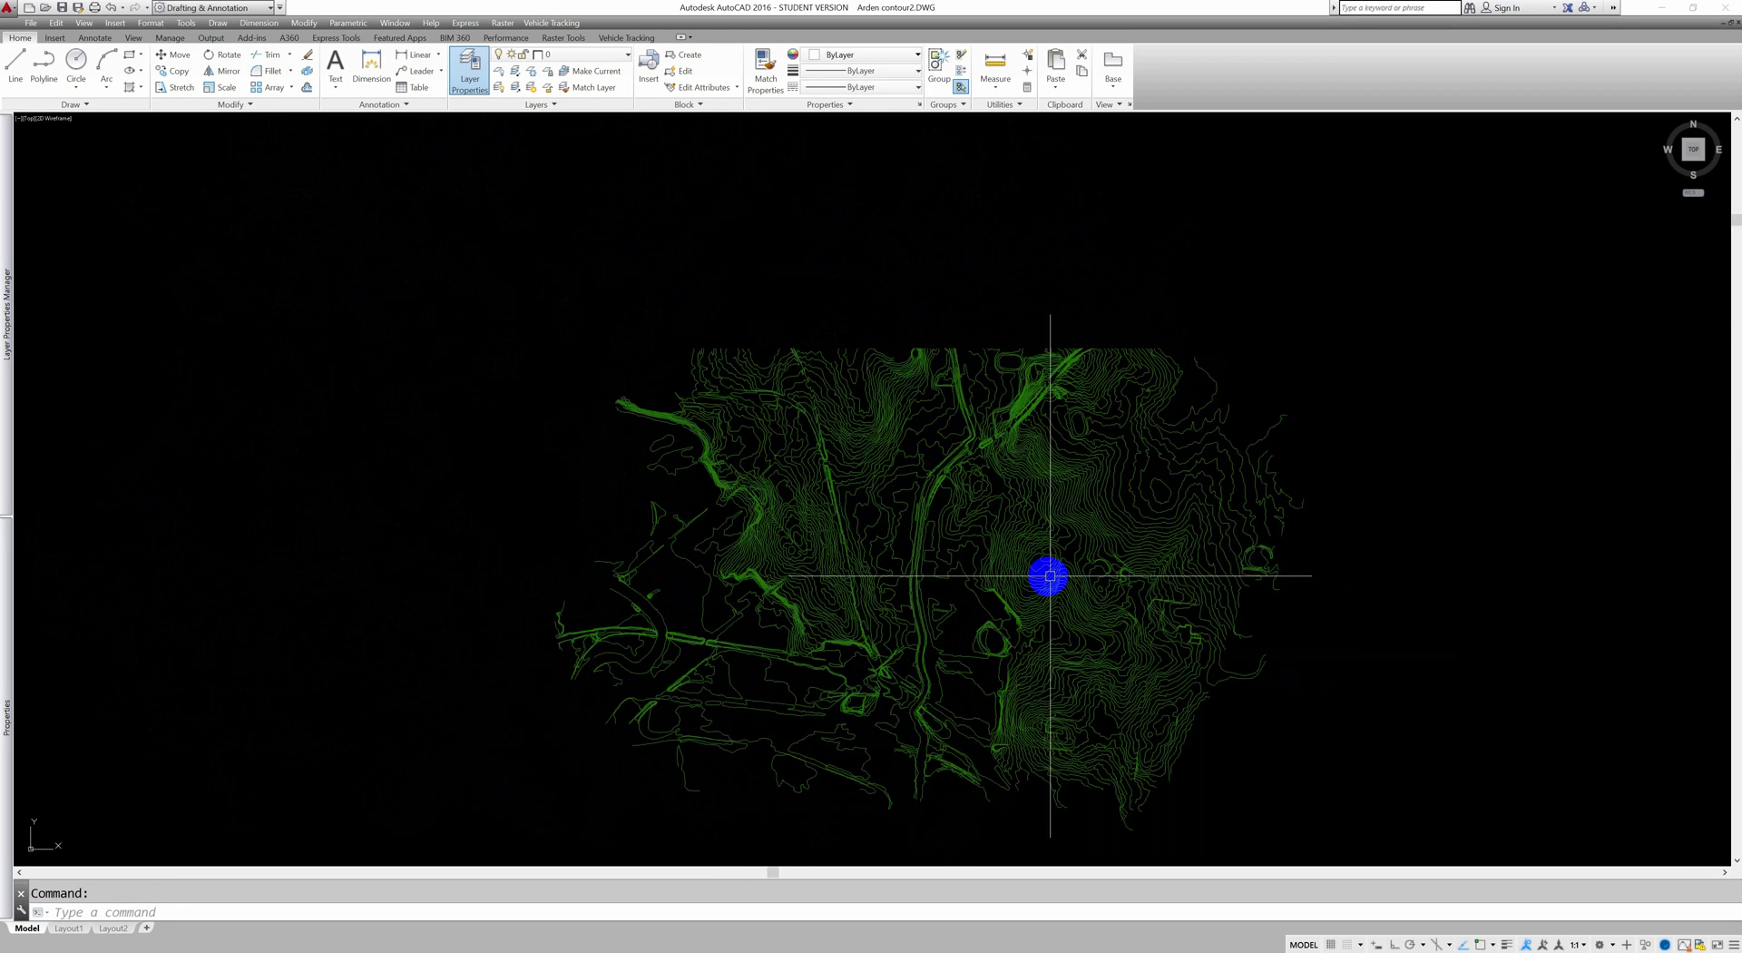
scroll(1076, 607, "up", 2)
middle_click_drag(1055, 589, 1050, 586)
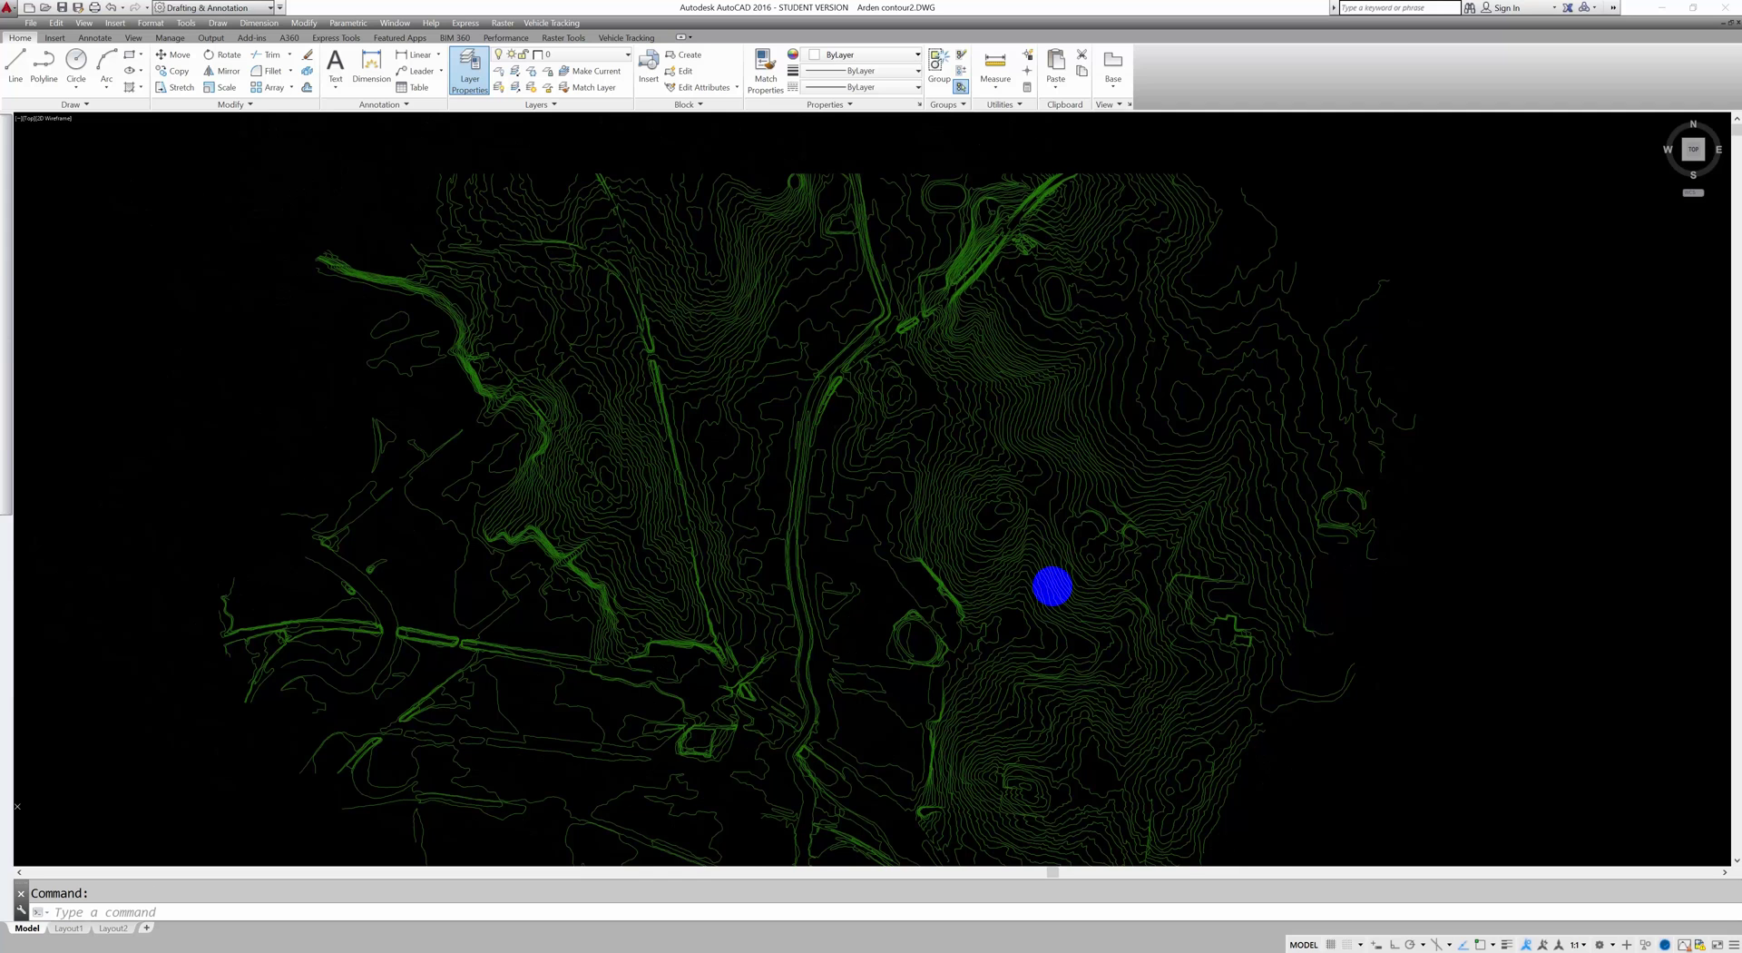
left_click(540, 360)
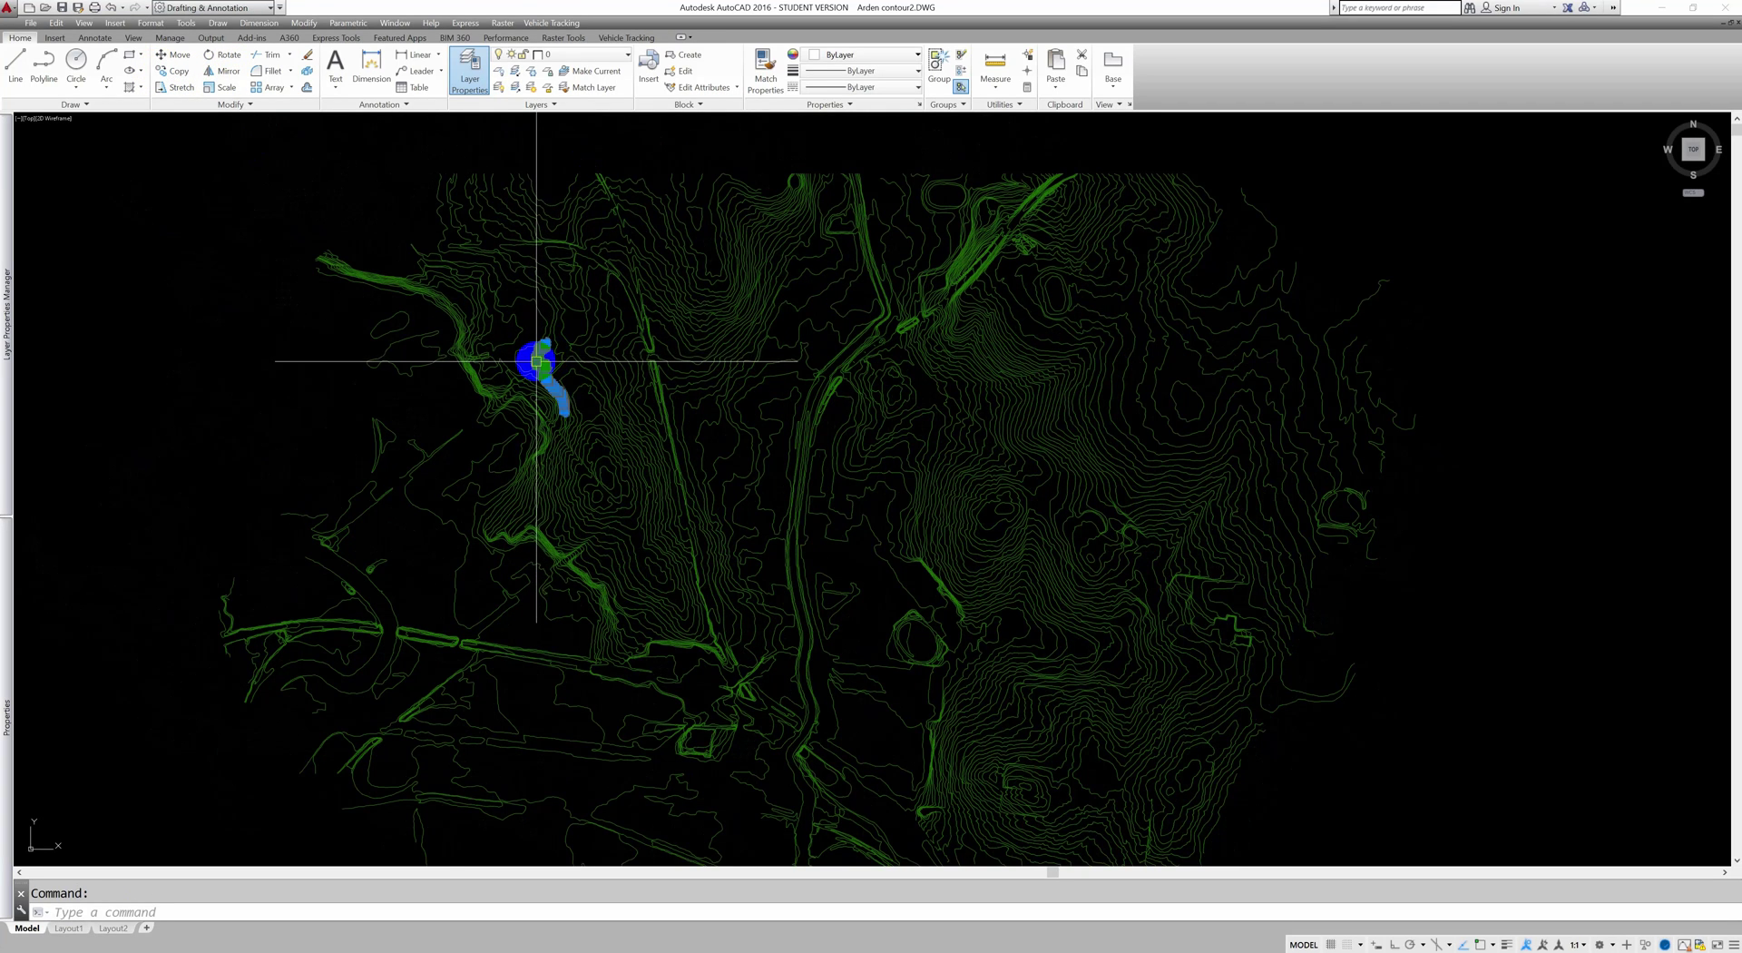
left_click(822, 106)
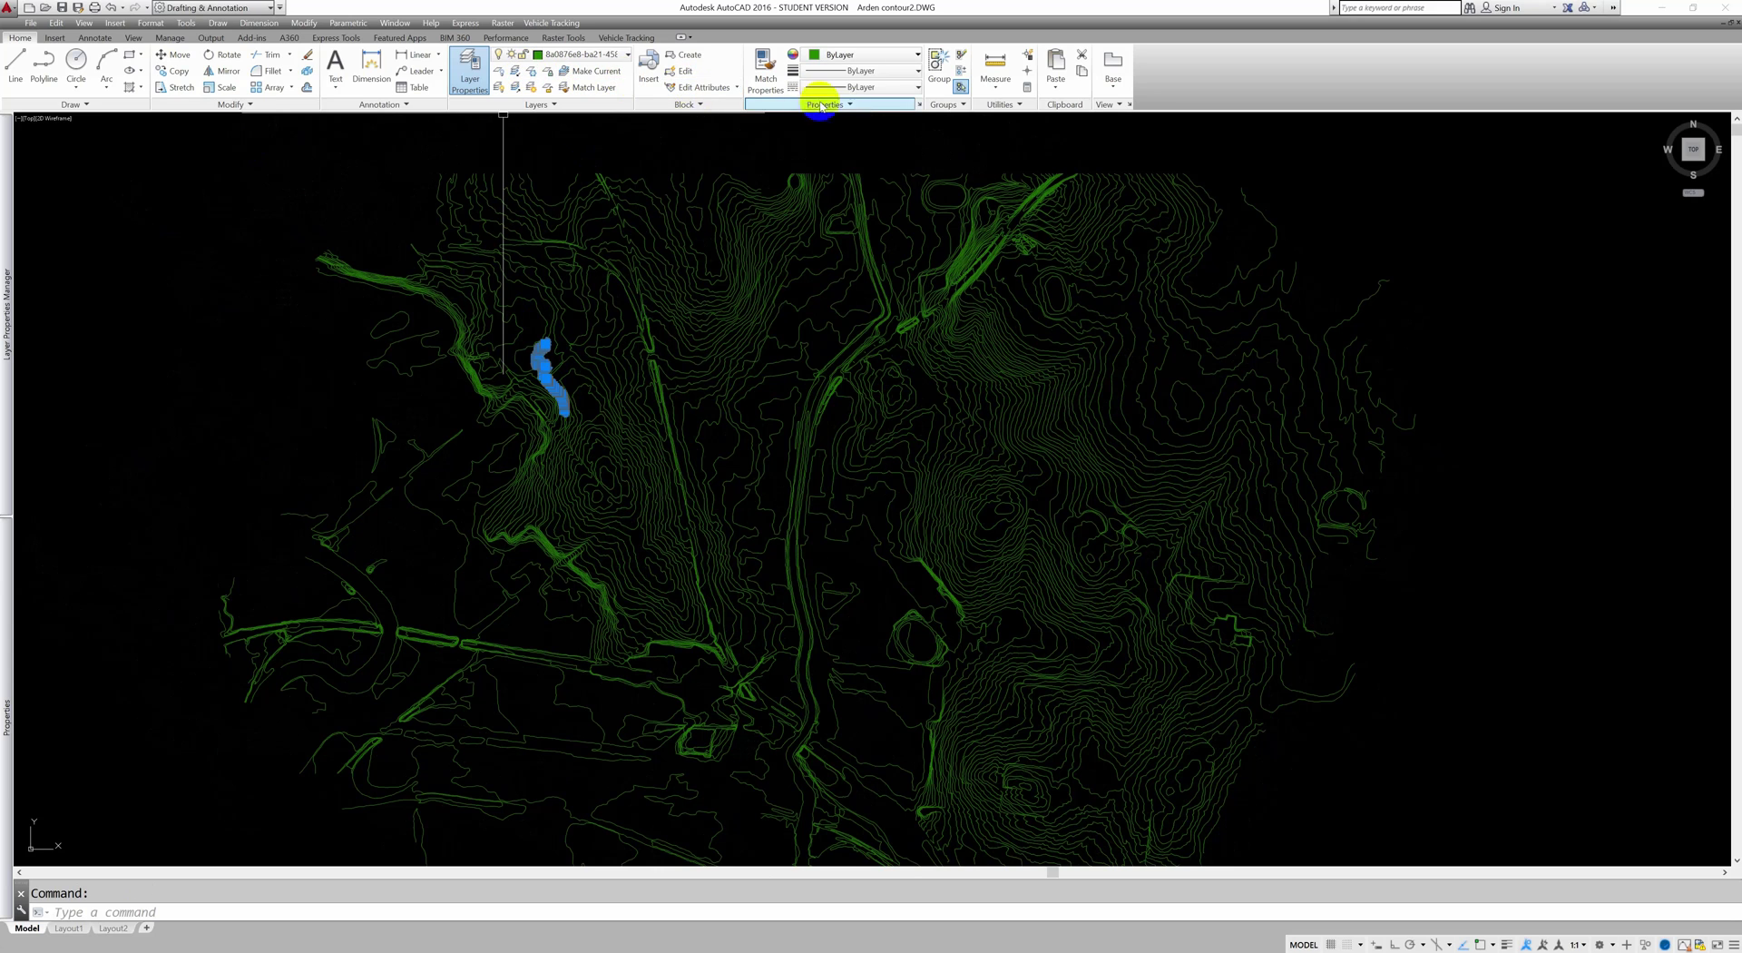
left_click(917, 105)
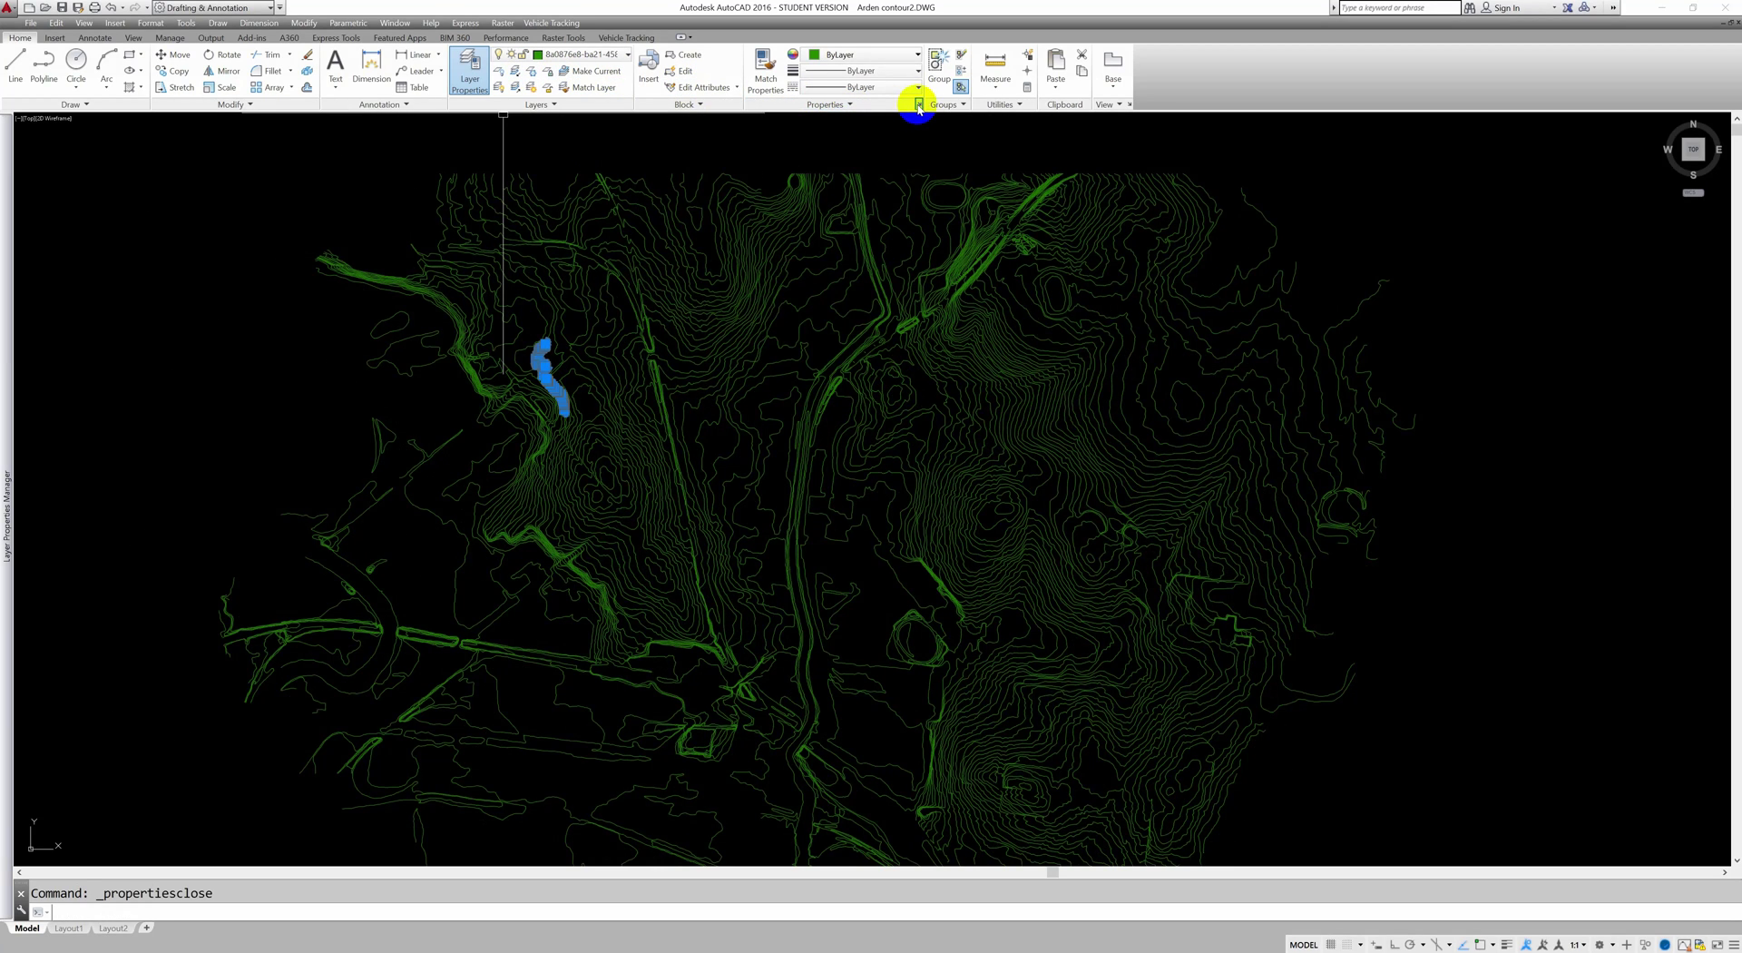
left_click(918, 104)
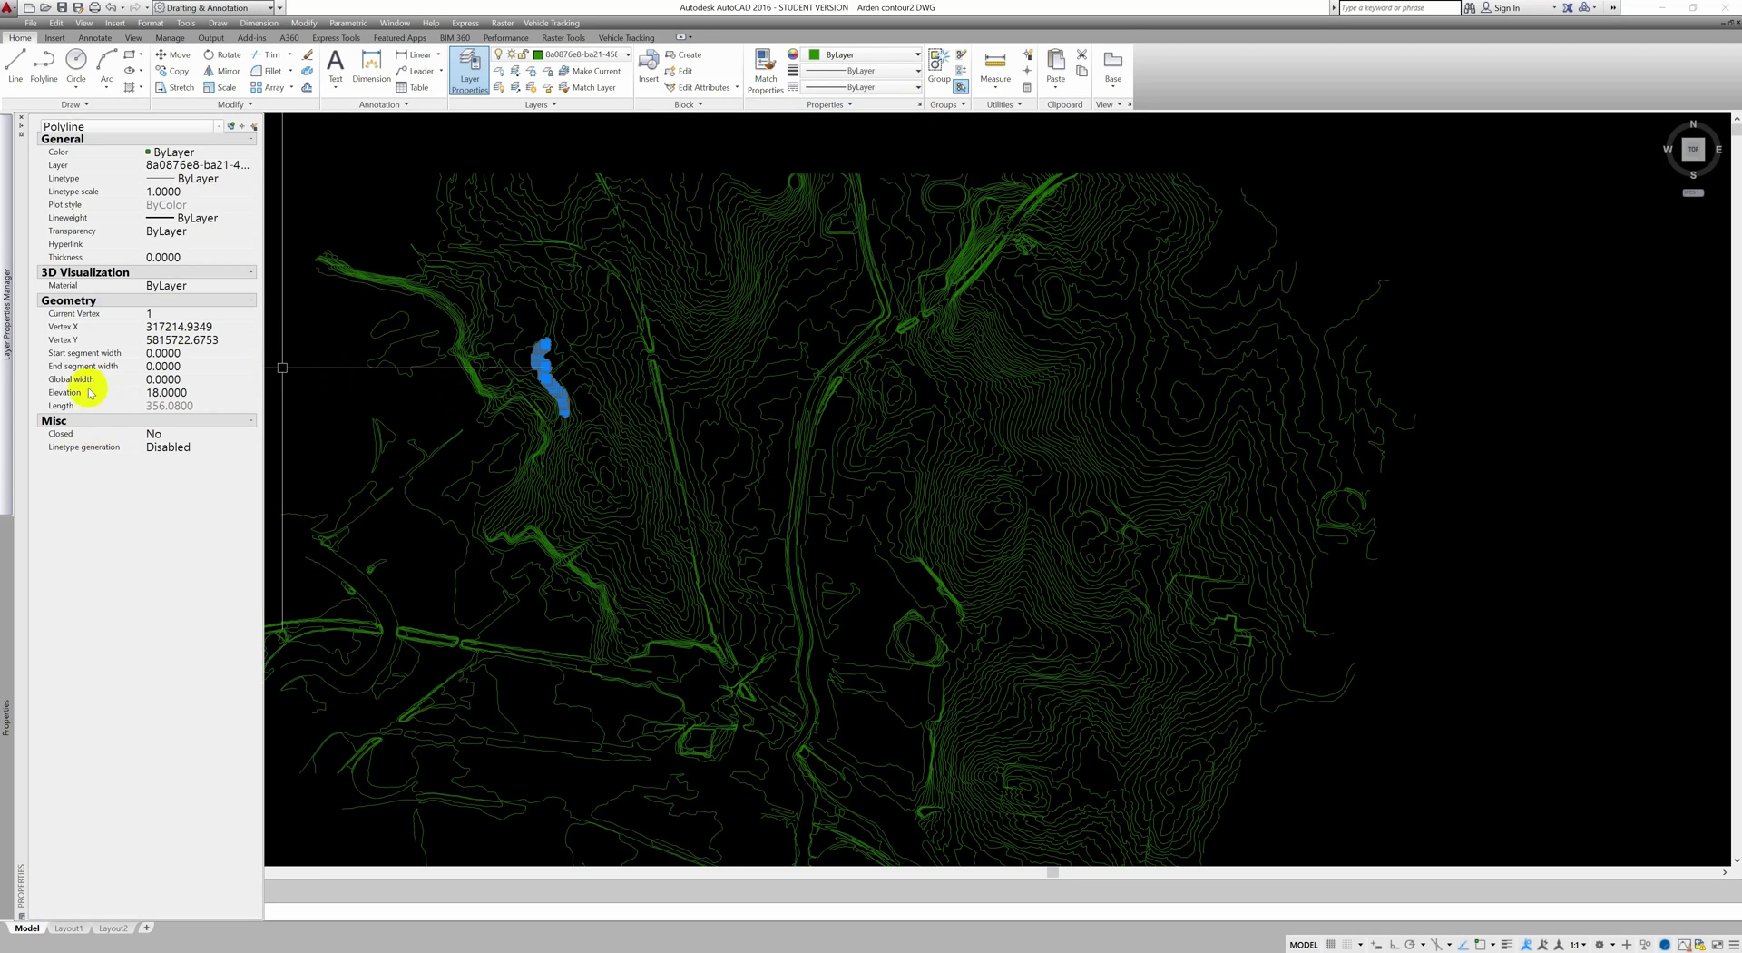
mouse_move(61, 395)
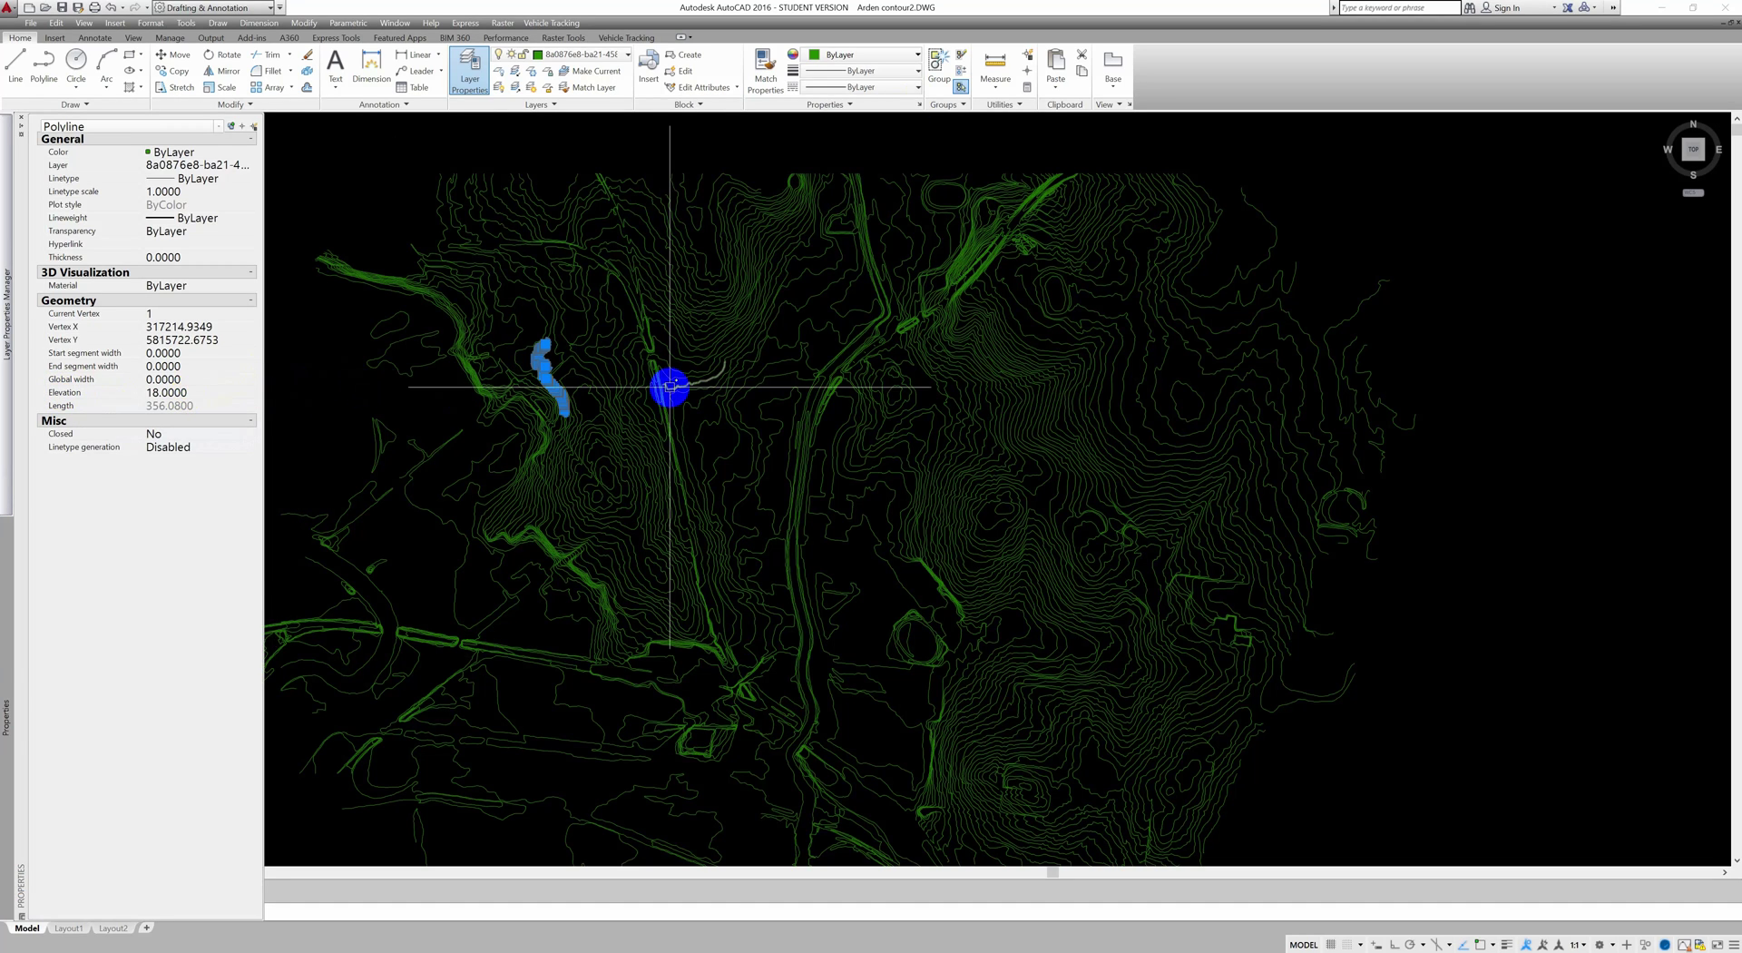
key("Escape")
key("ctrl+1")
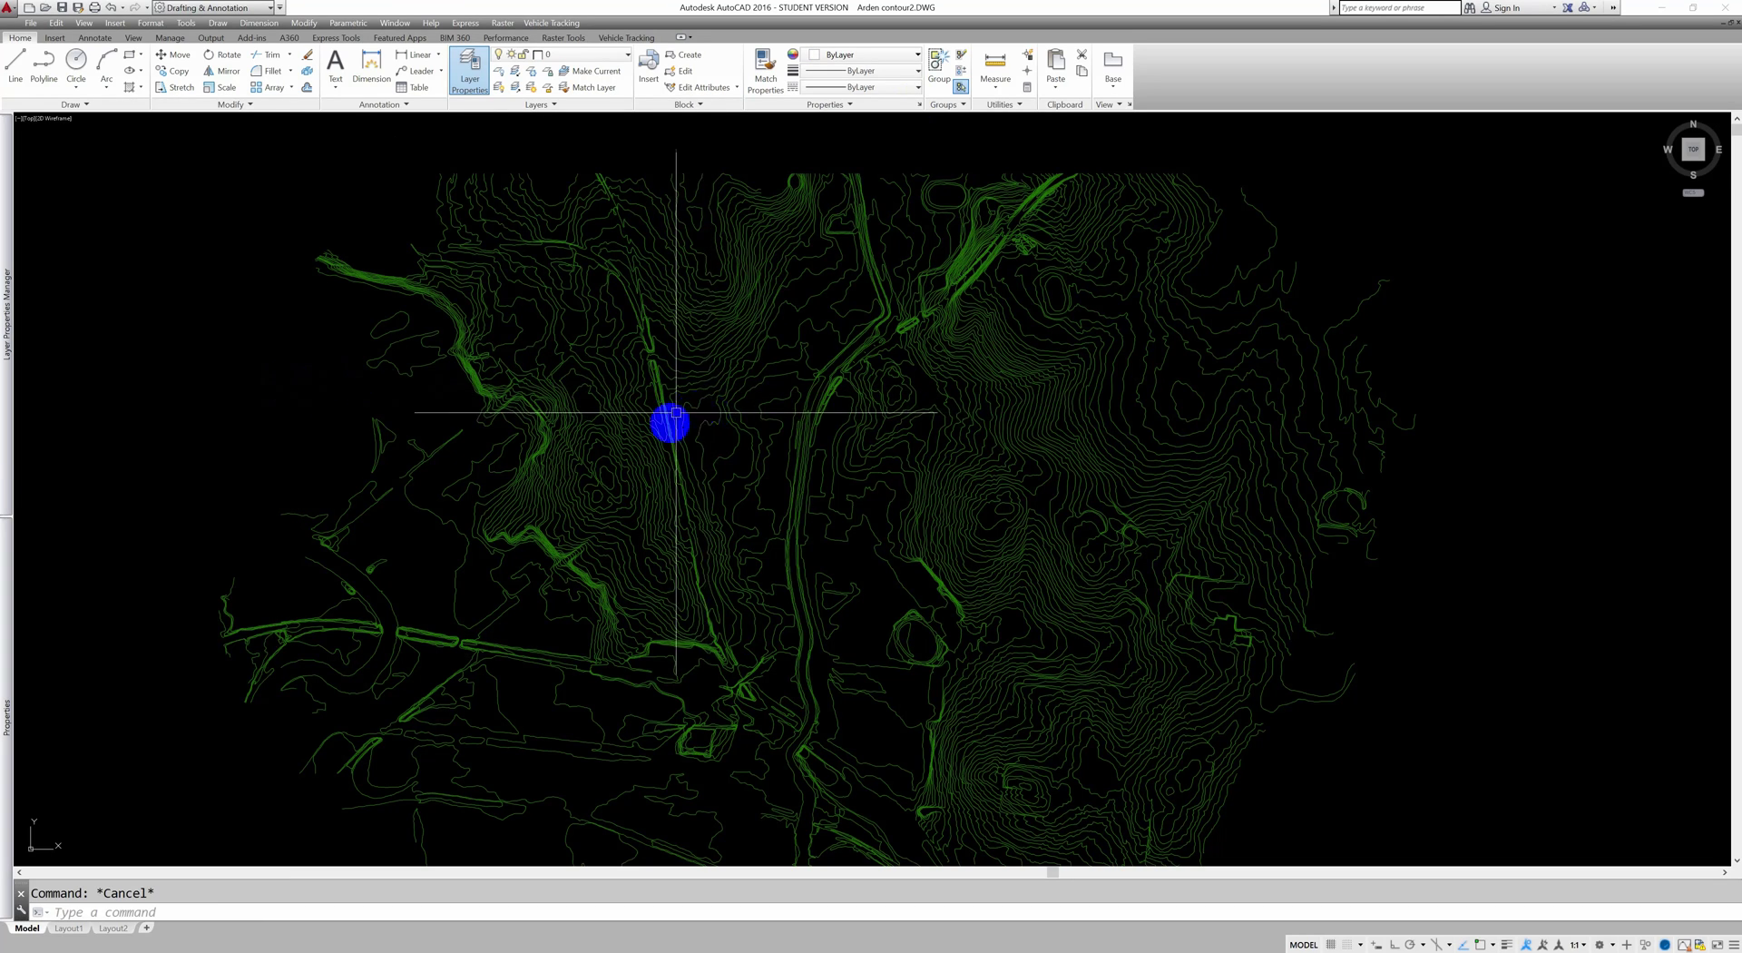
Draw a straight polyline from the drawing origin to the south-west edge of the contours
scroll(676, 465, "down", 2)
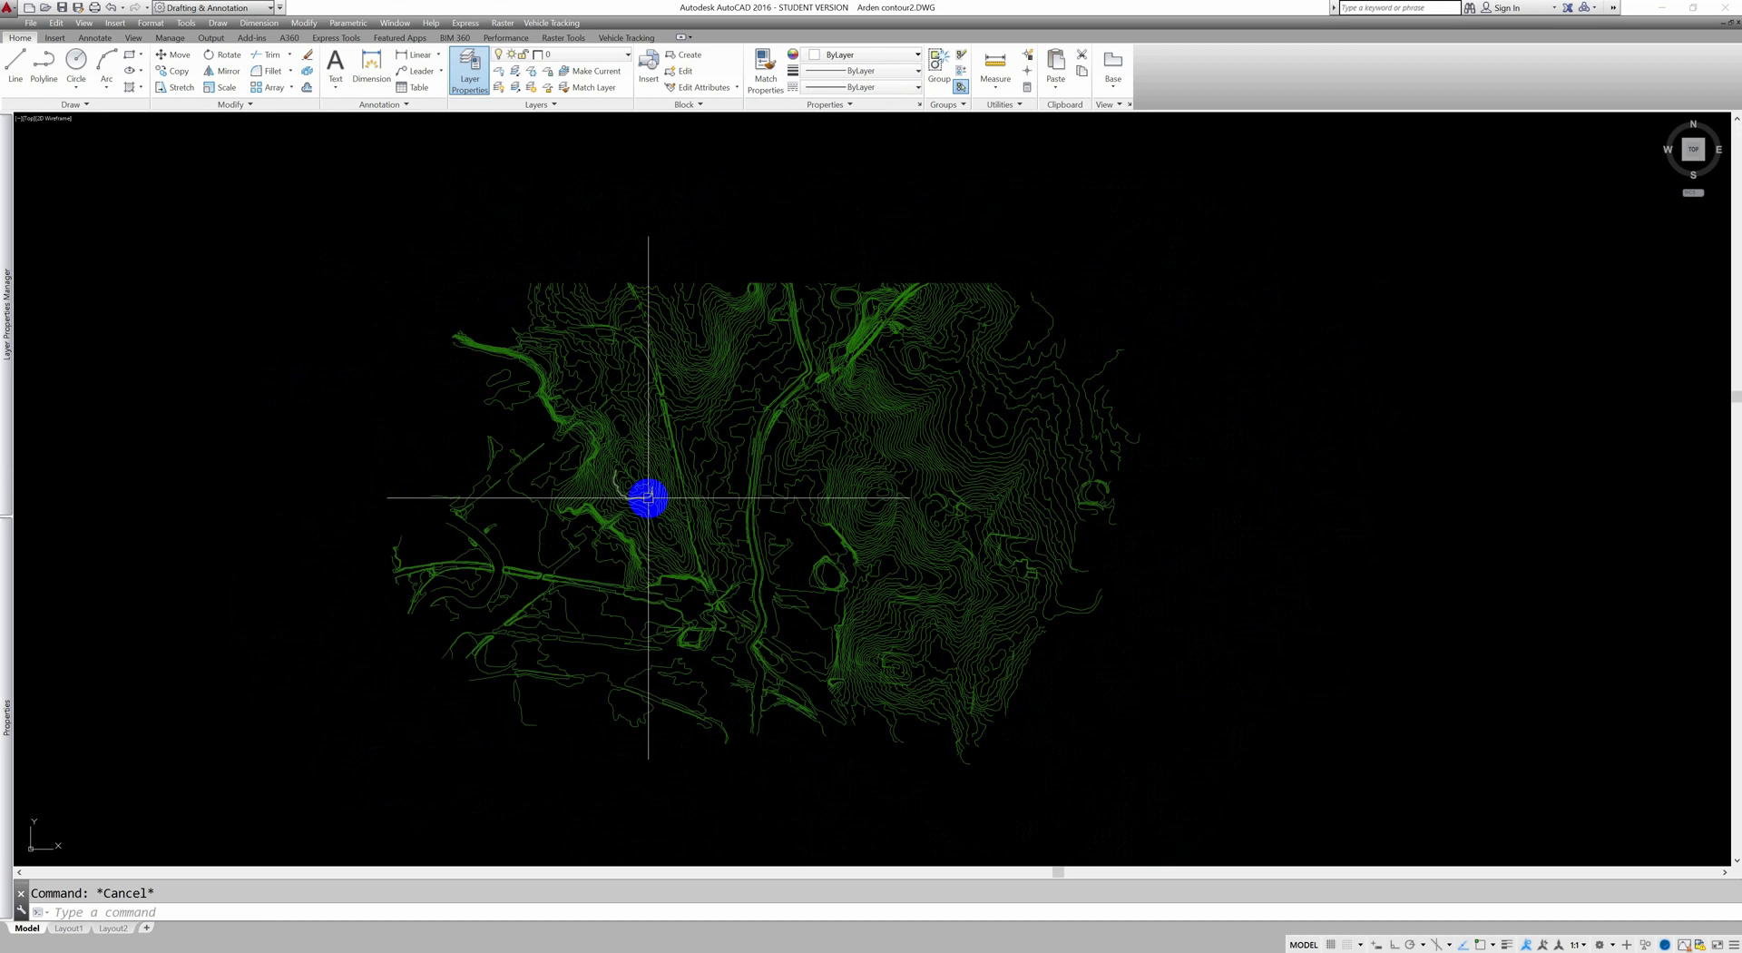
key("Return")
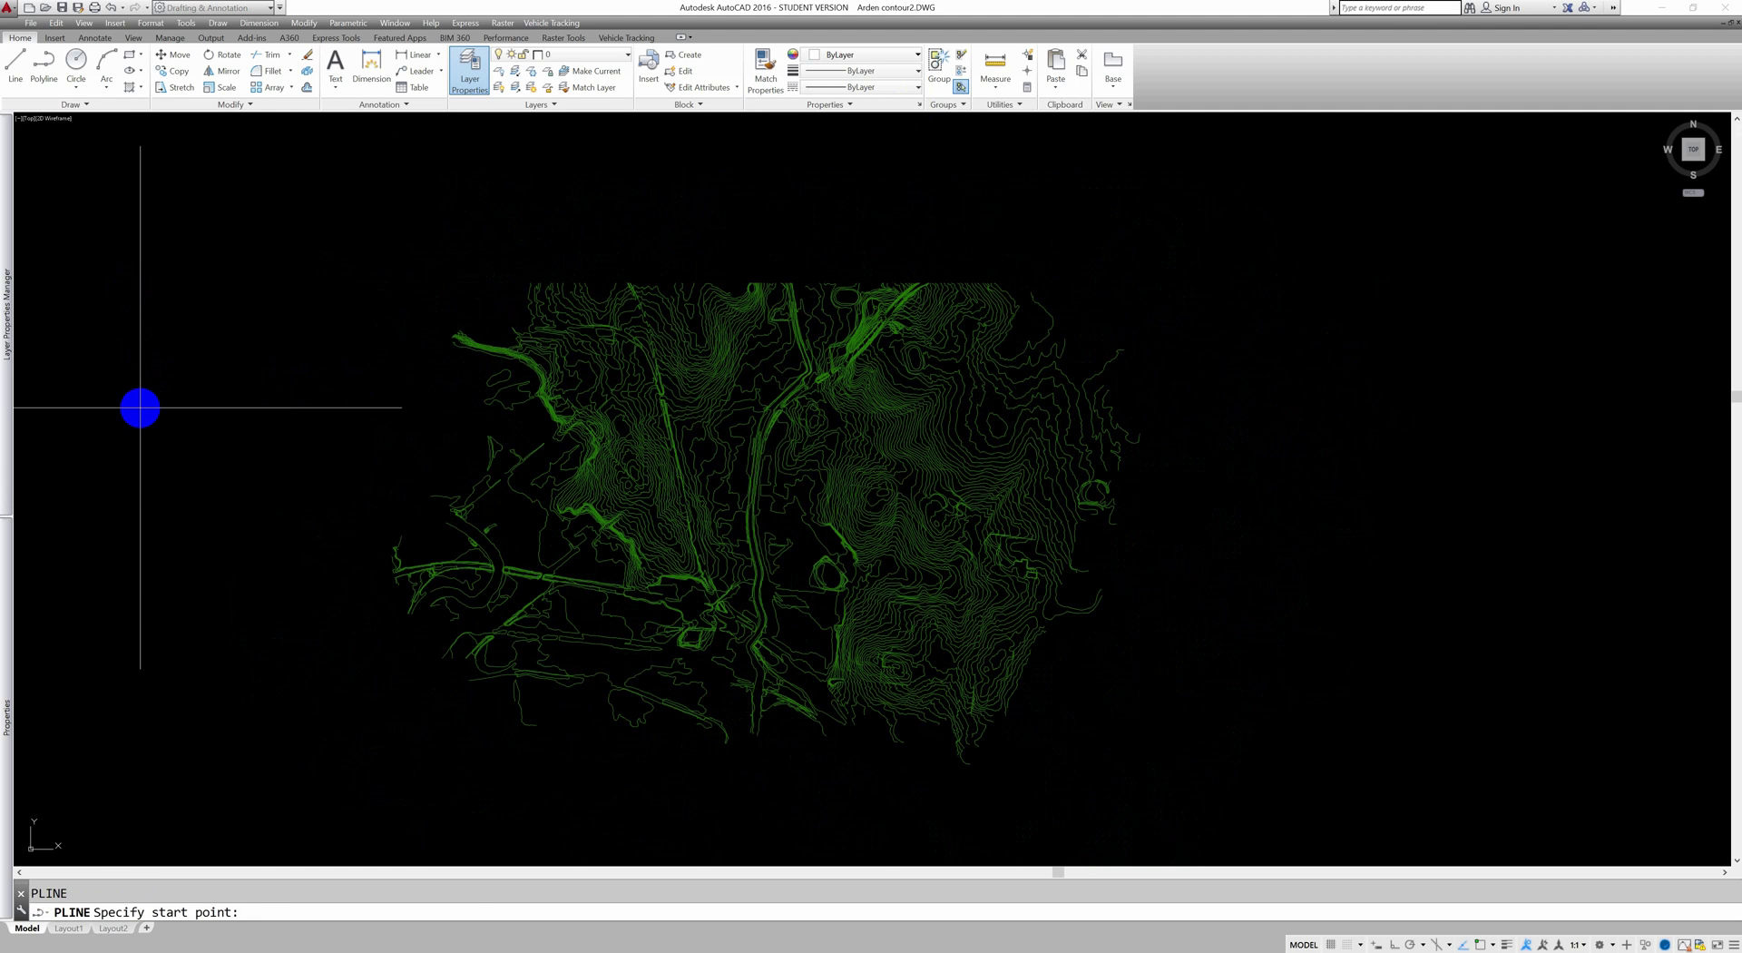
key("Return")
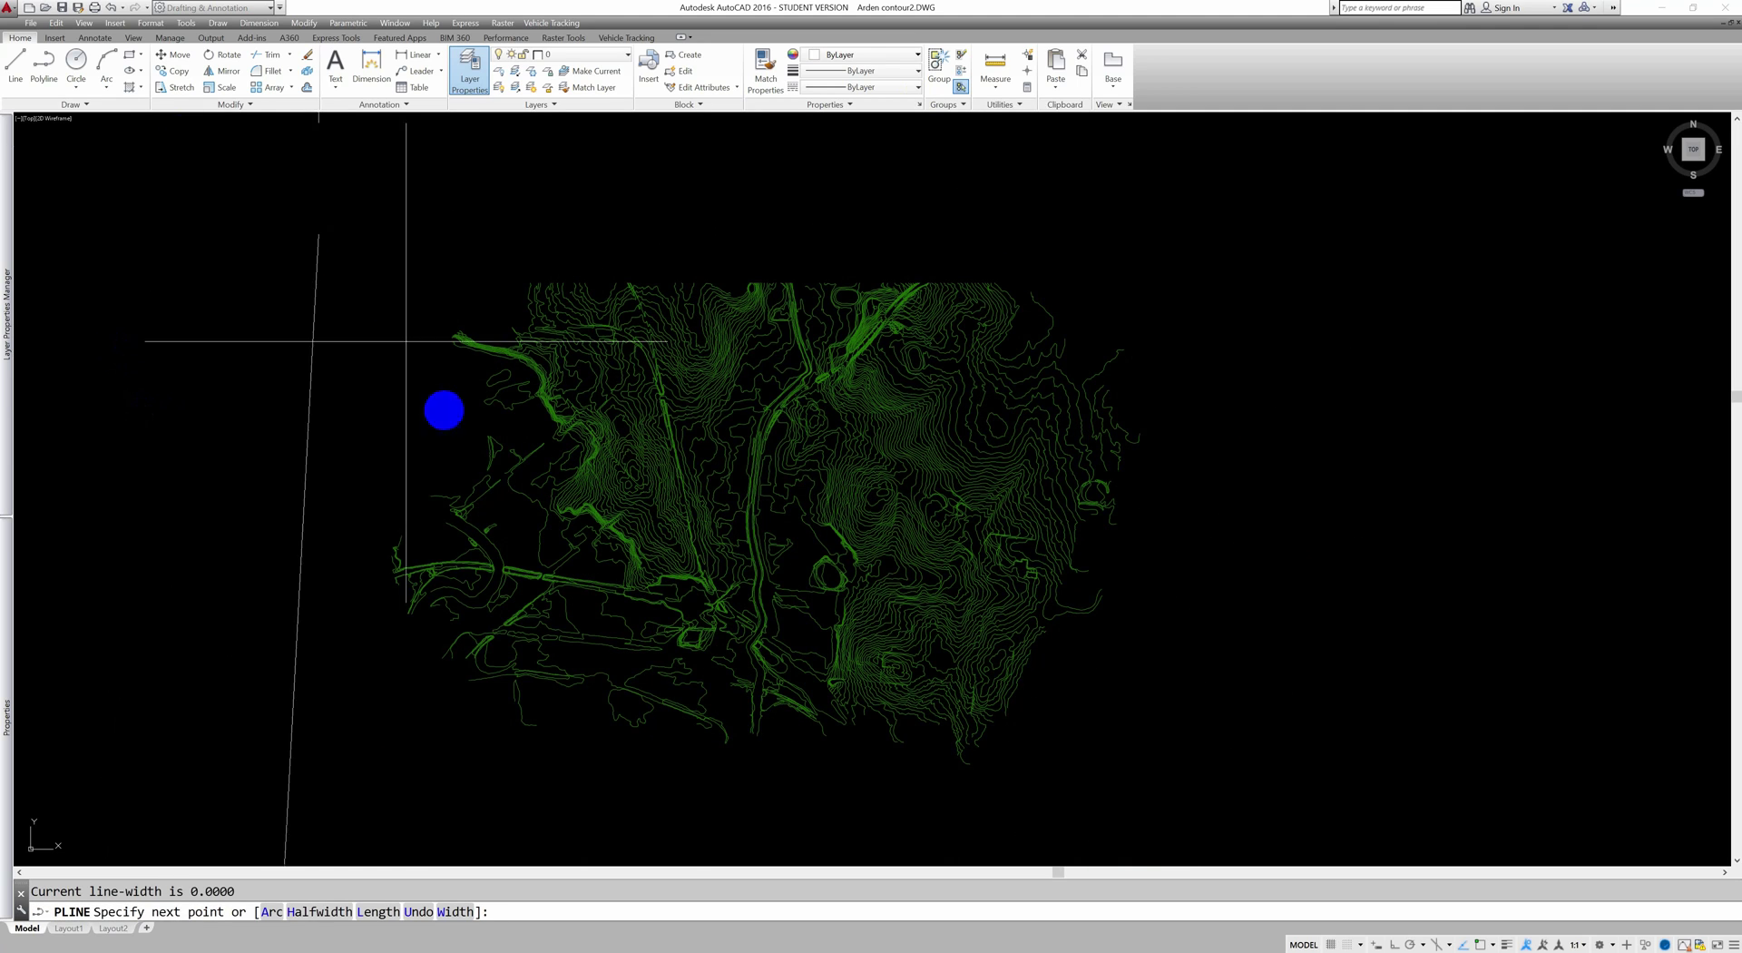
left_click(470, 679)
key("Return")
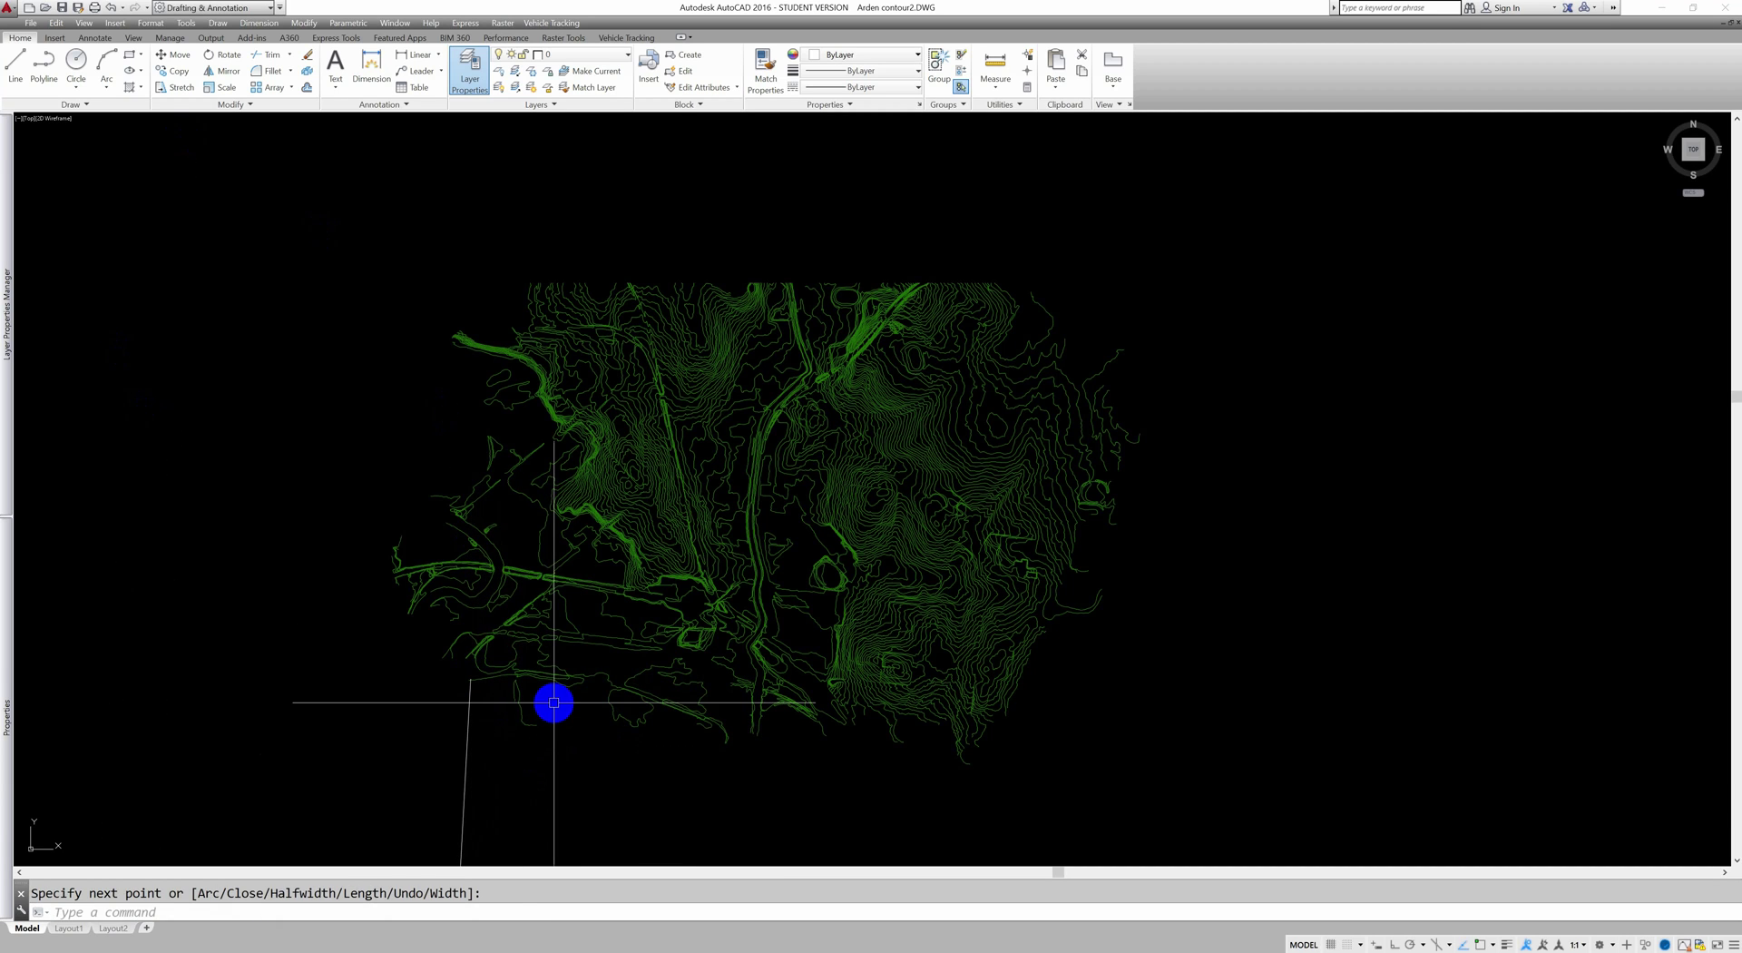
Zoom to the drawing extents and follow the polyline to examine how far the contours lie from the origin
type("zoom")
key("Return")
type("e")
key("Return")
scroll(540, 647, "down", 8)
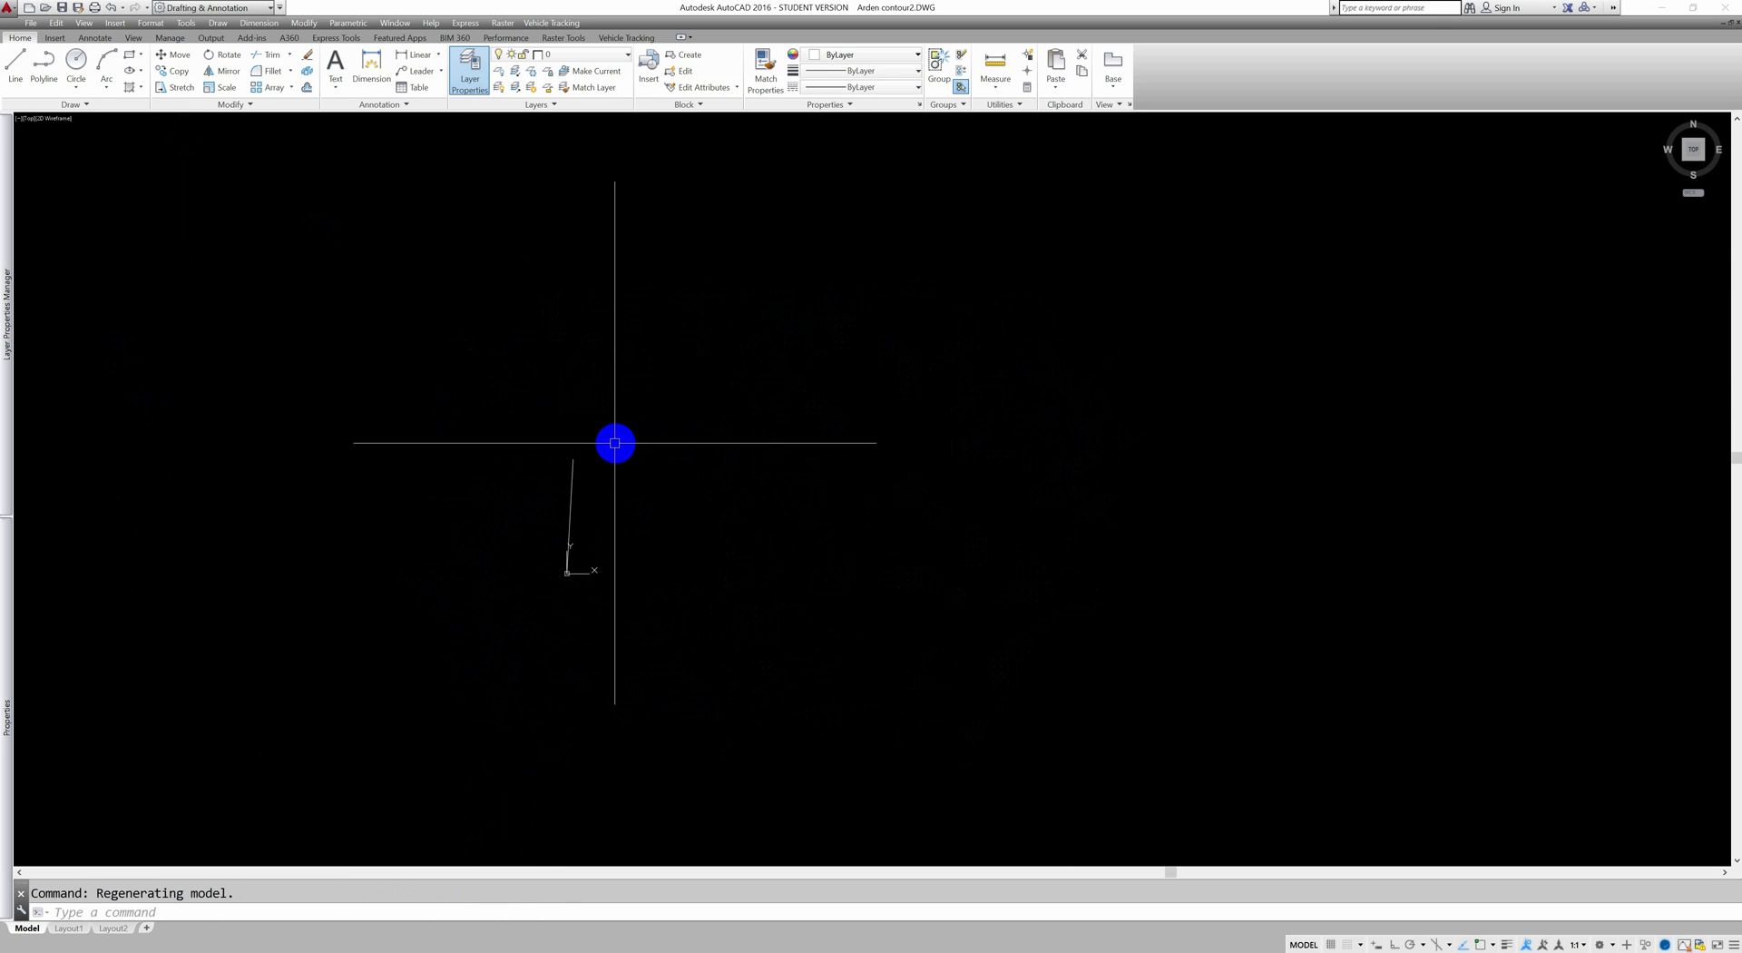
scroll(575, 454, "up", 7)
scroll(512, 471, "up", 3)
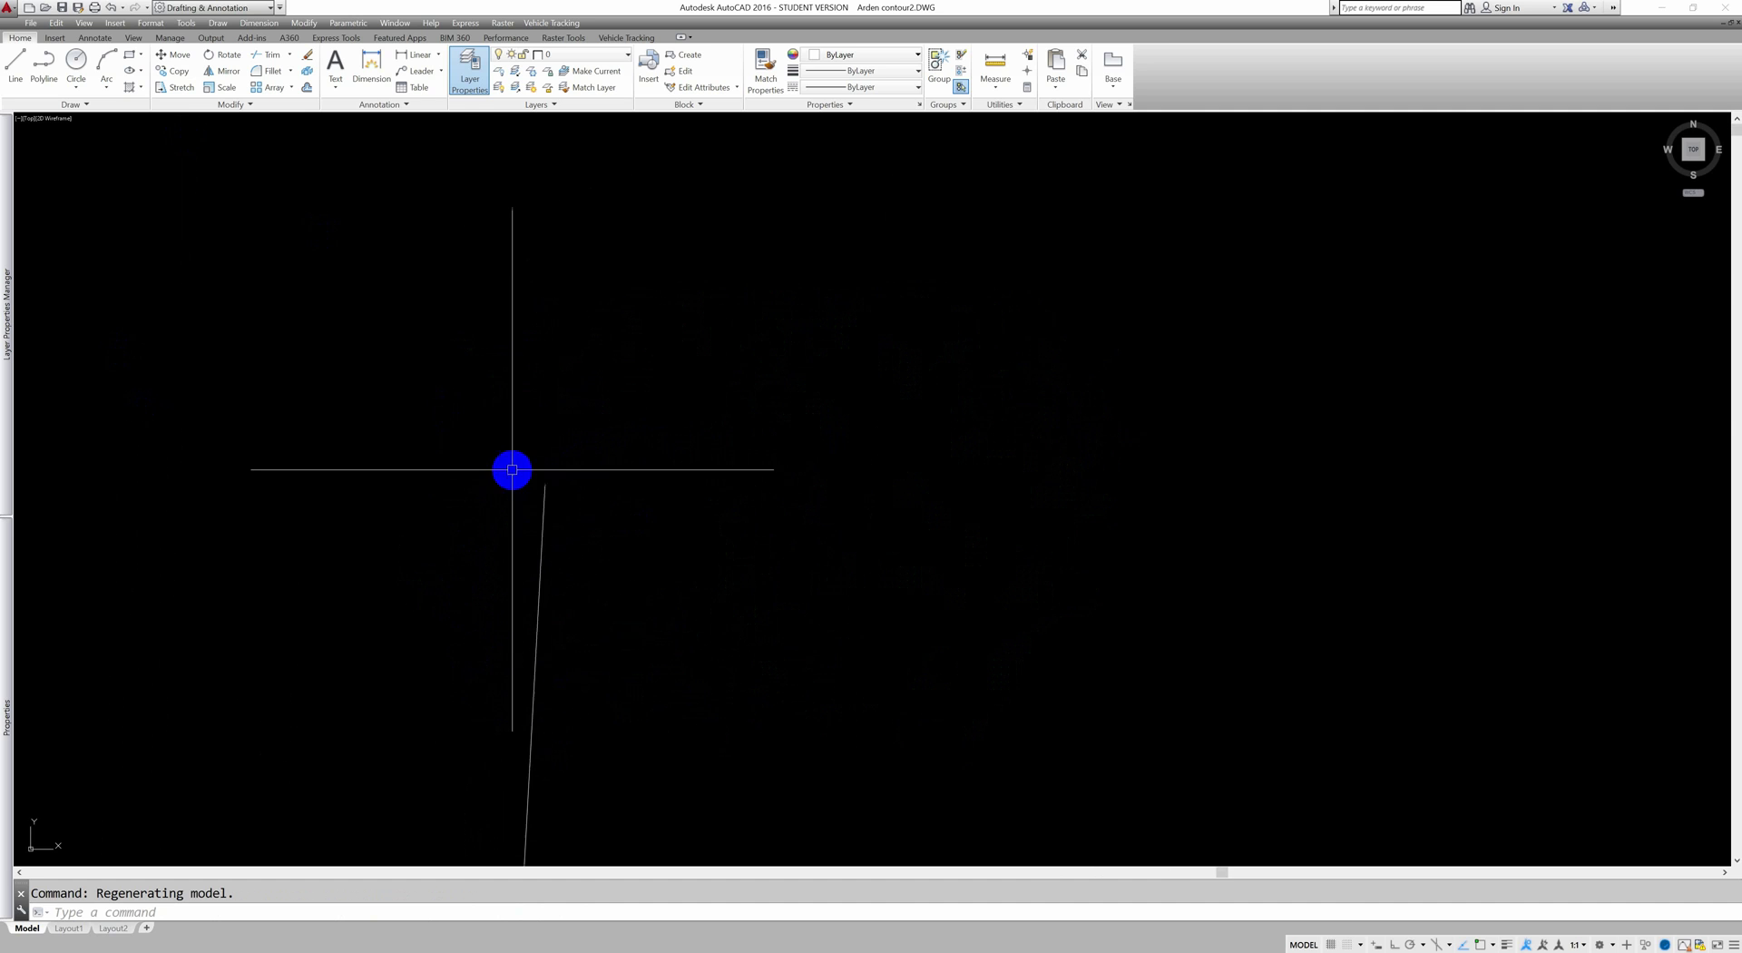
scroll(586, 488, "up", 2)
scroll(548, 498, "up", 4)
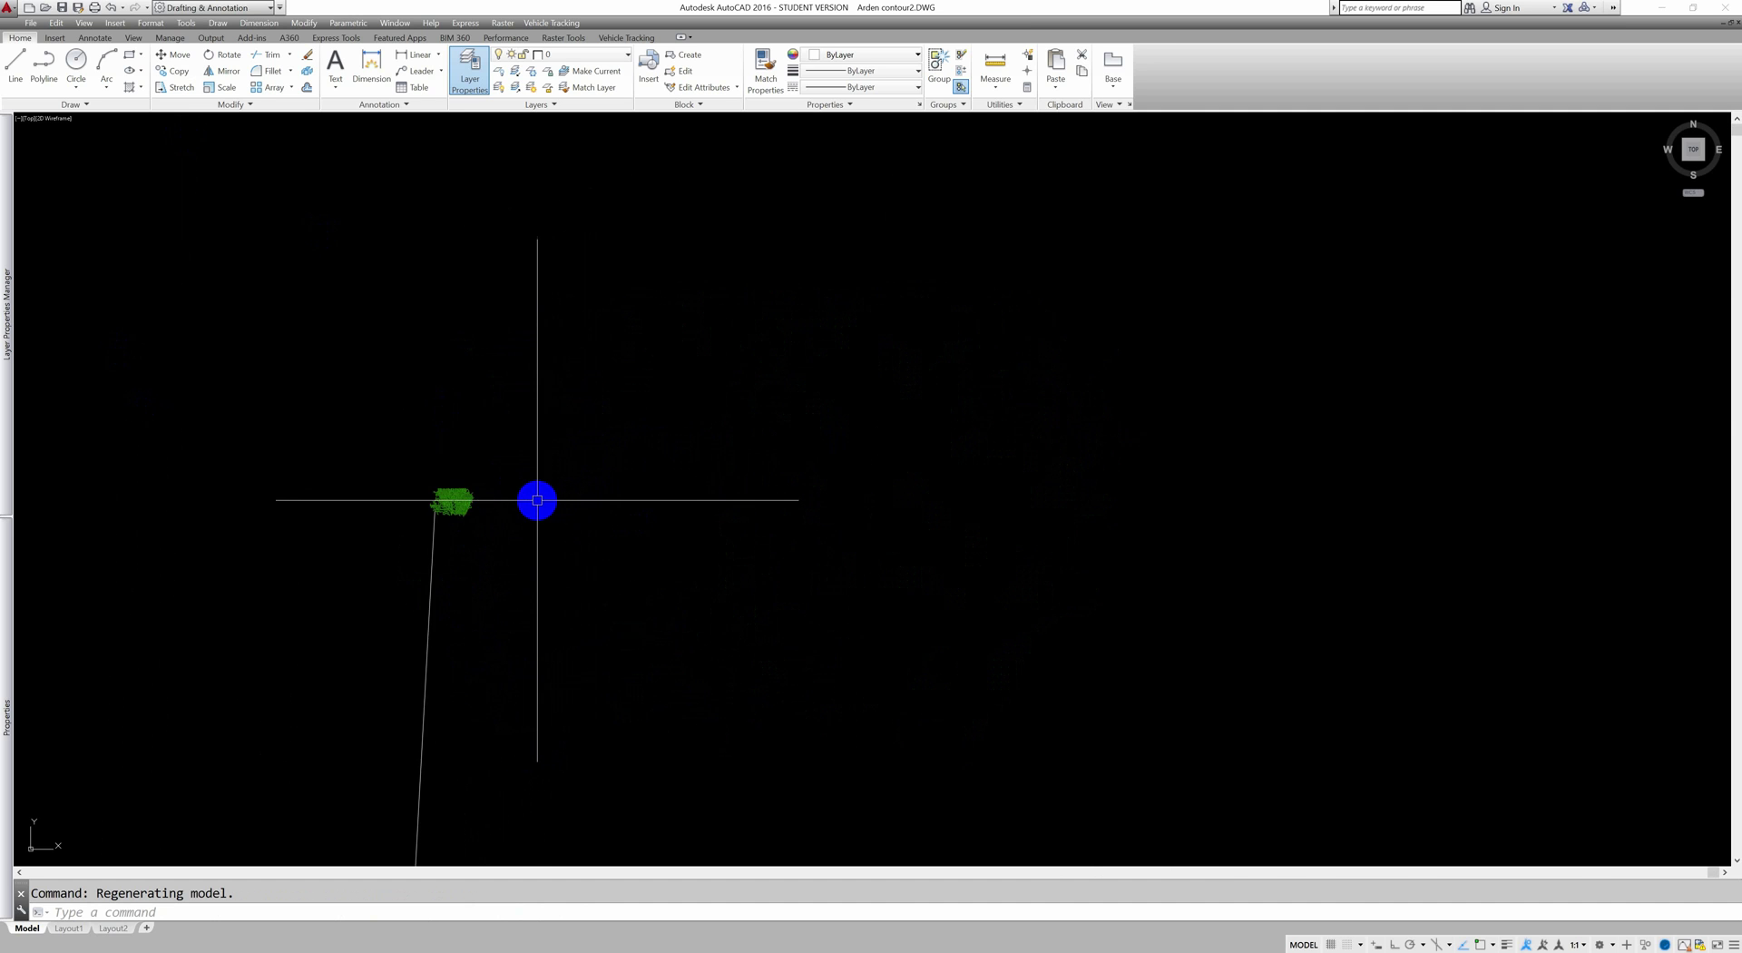
scroll(438, 492, "up", 7)
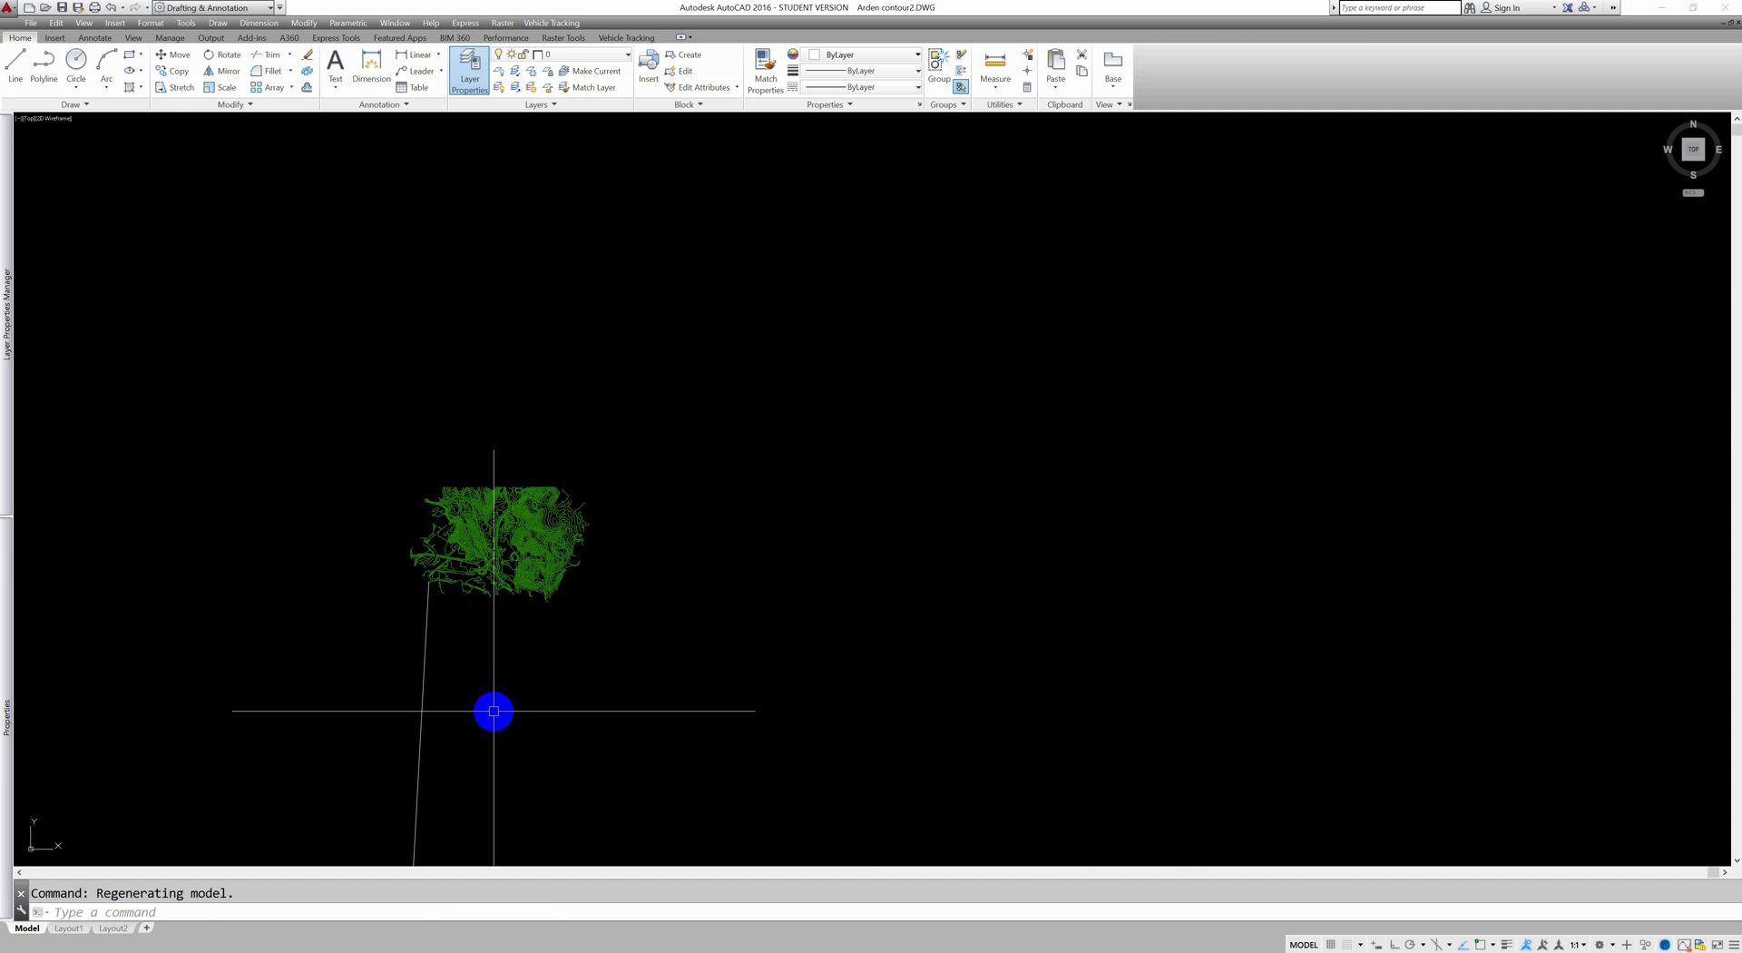
Draw a rectangle over the west and central part of the contours to outline the site area to keep
middle_click_drag(486, 693, 481, 731)
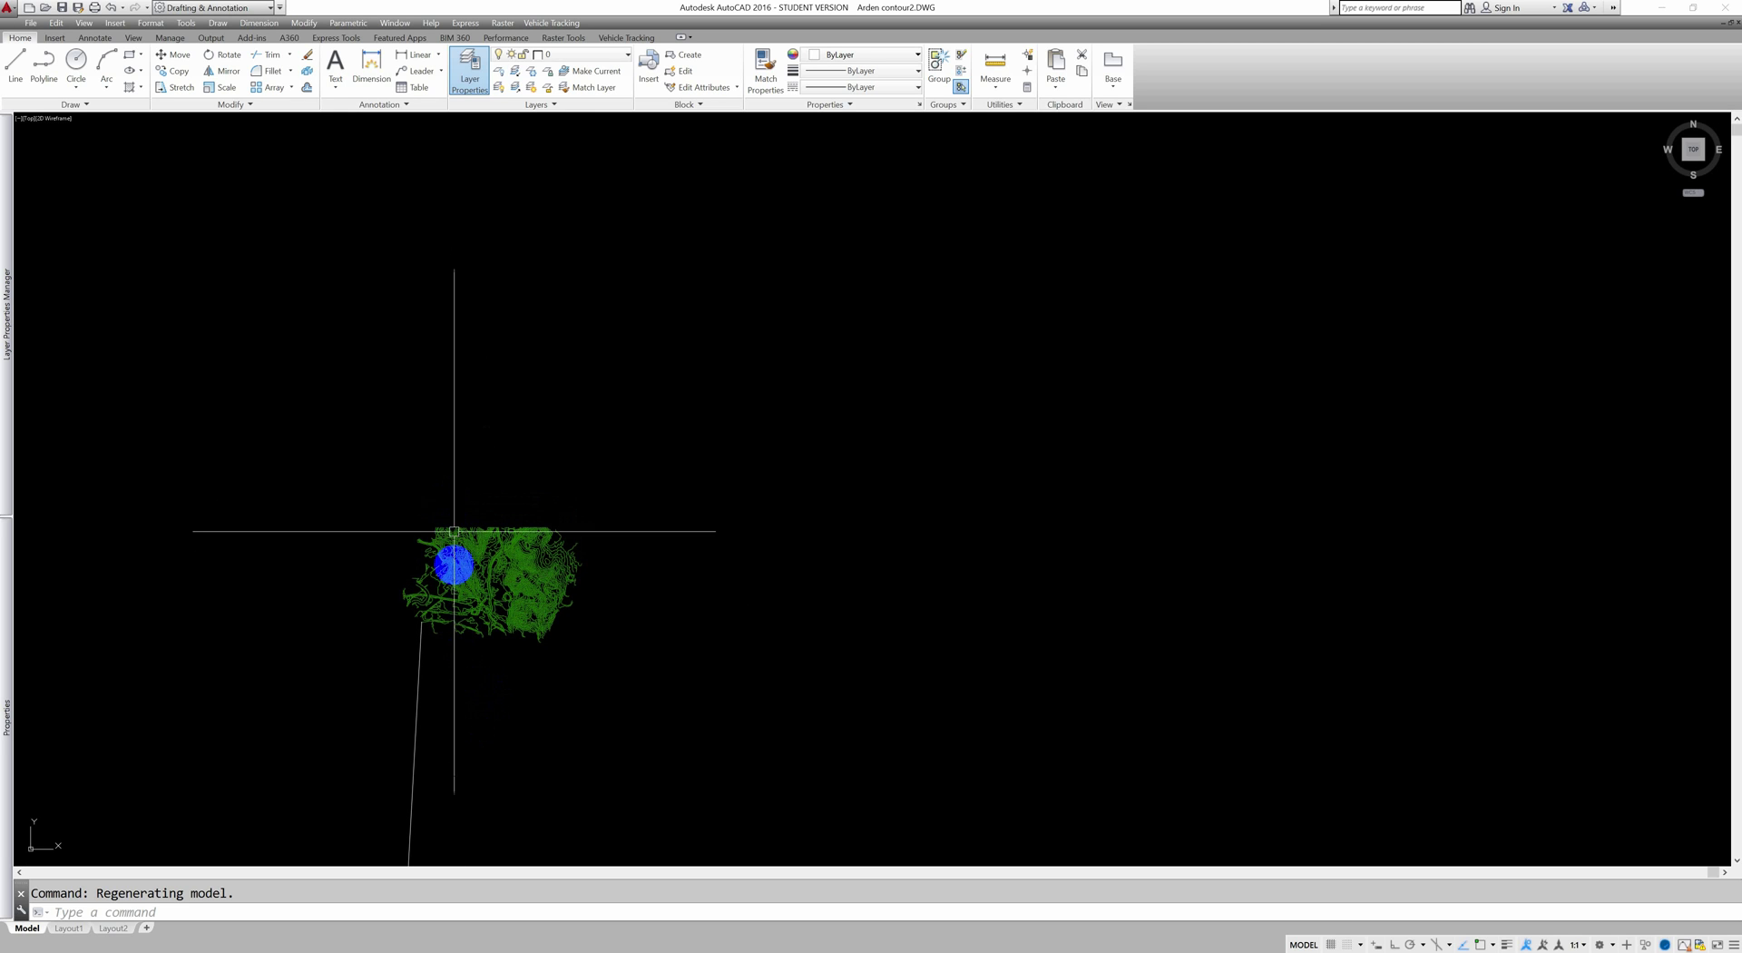
scroll(435, 661, "up", 4)
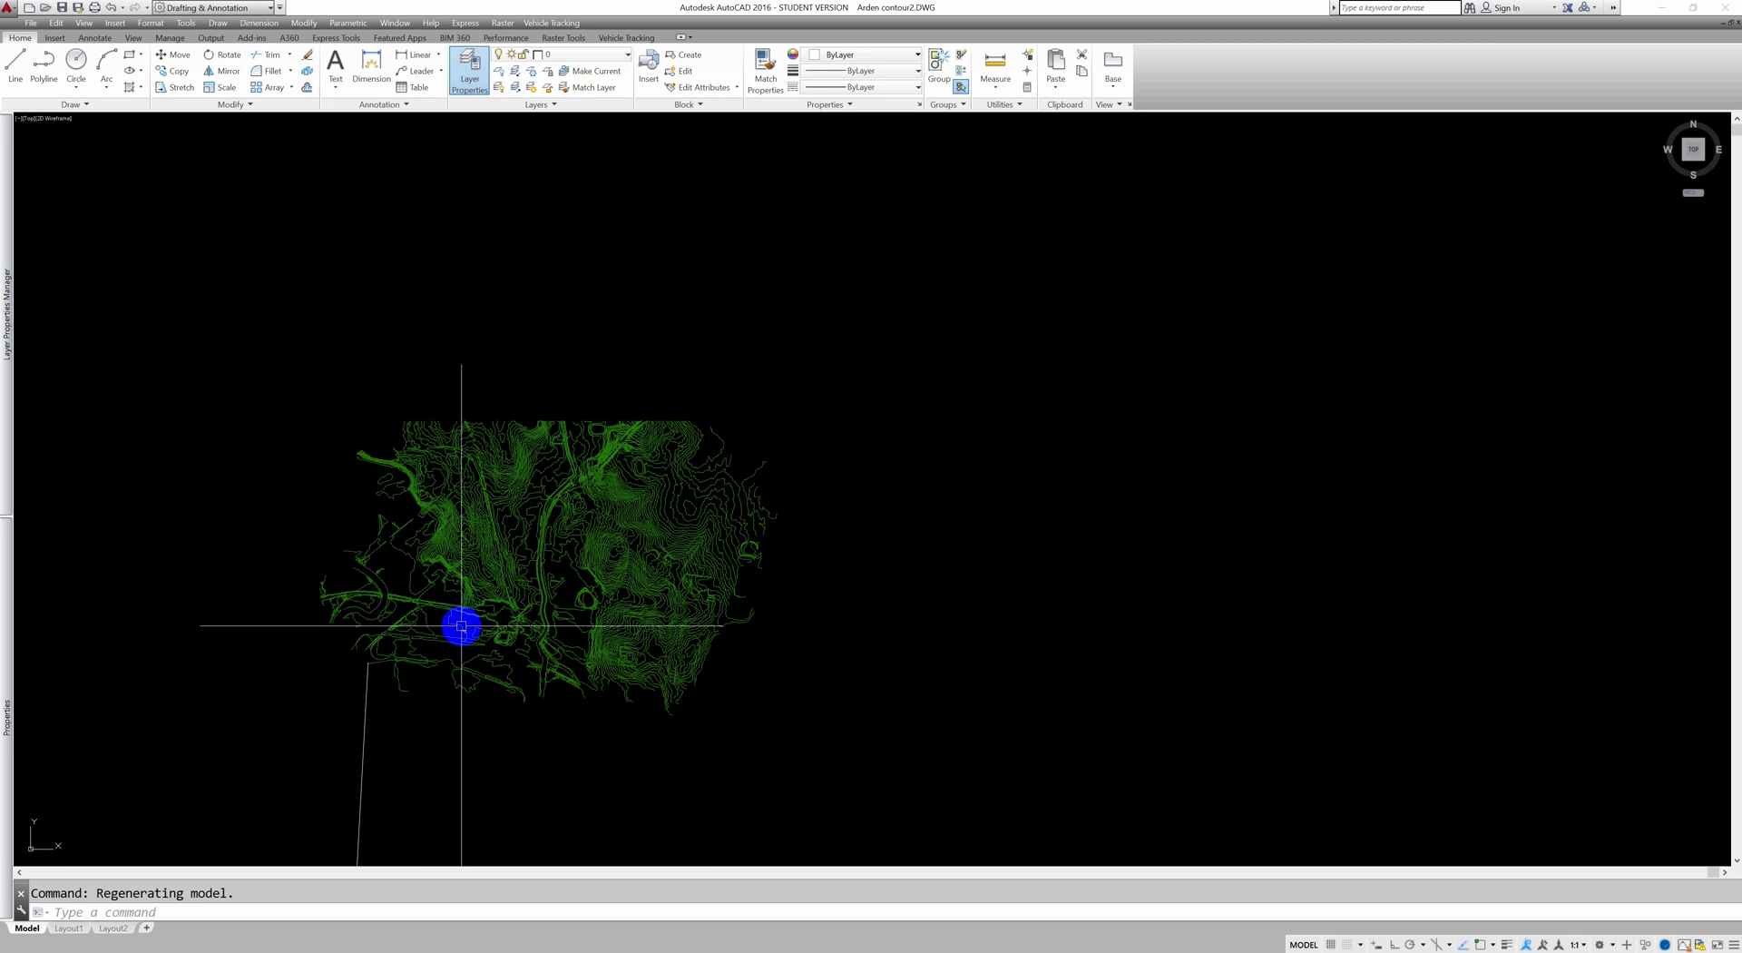
type("rec")
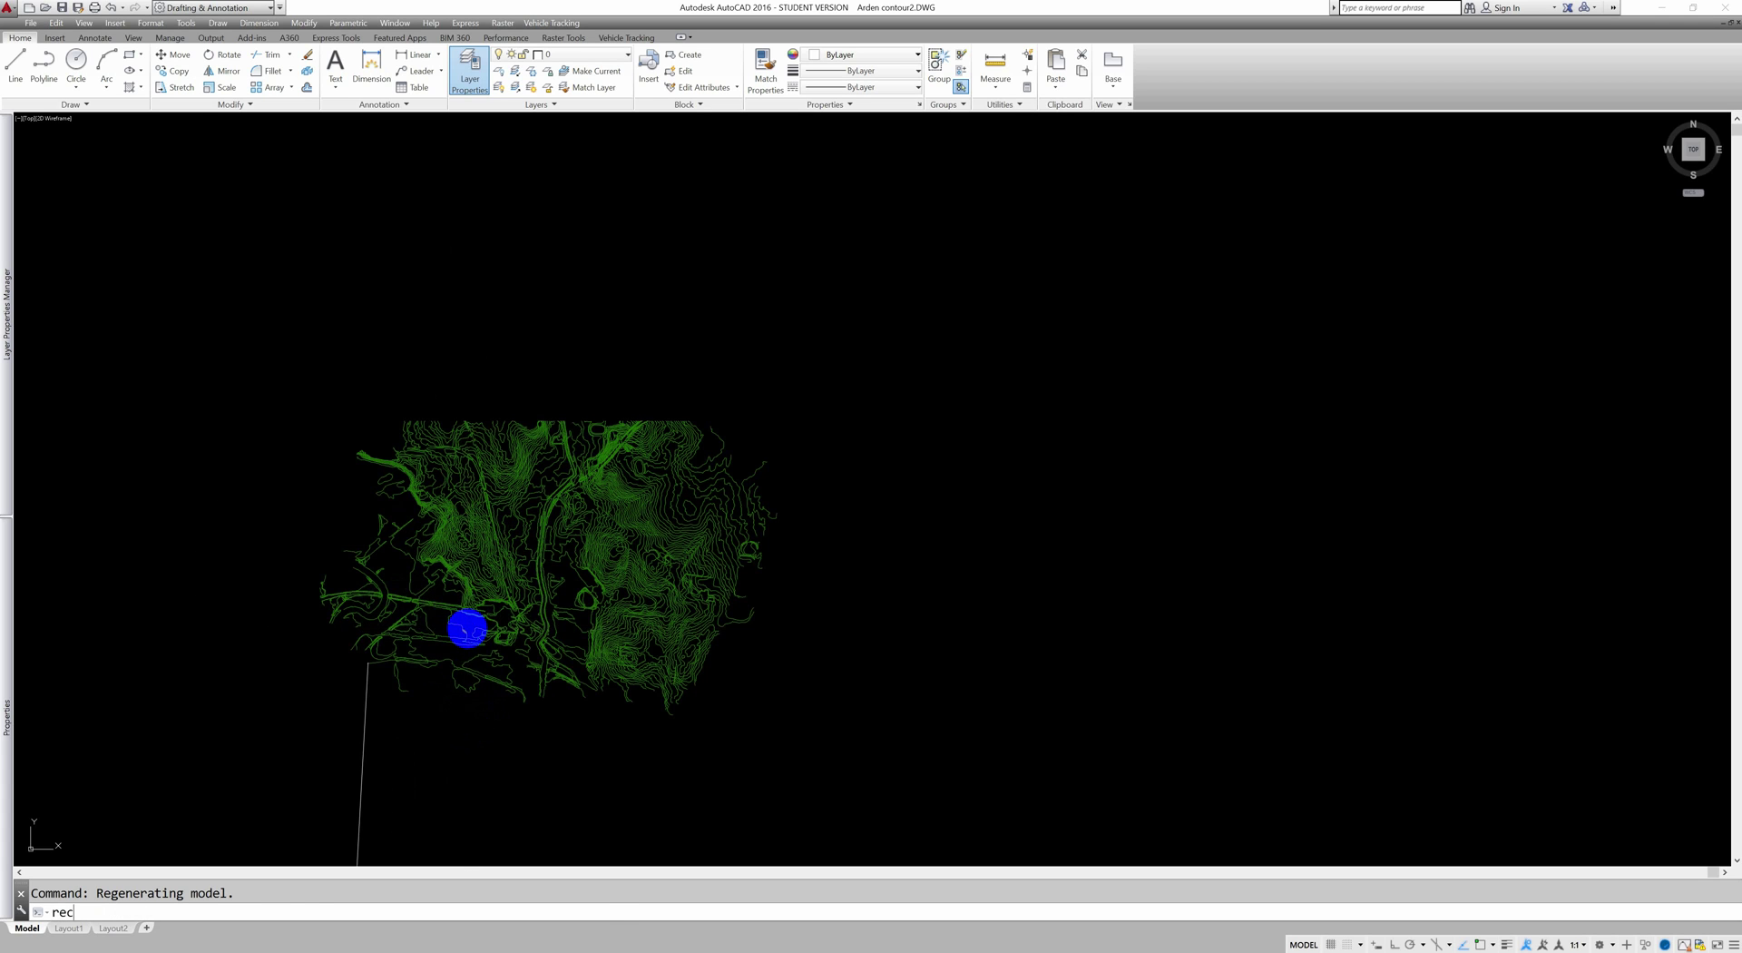
key("Return")
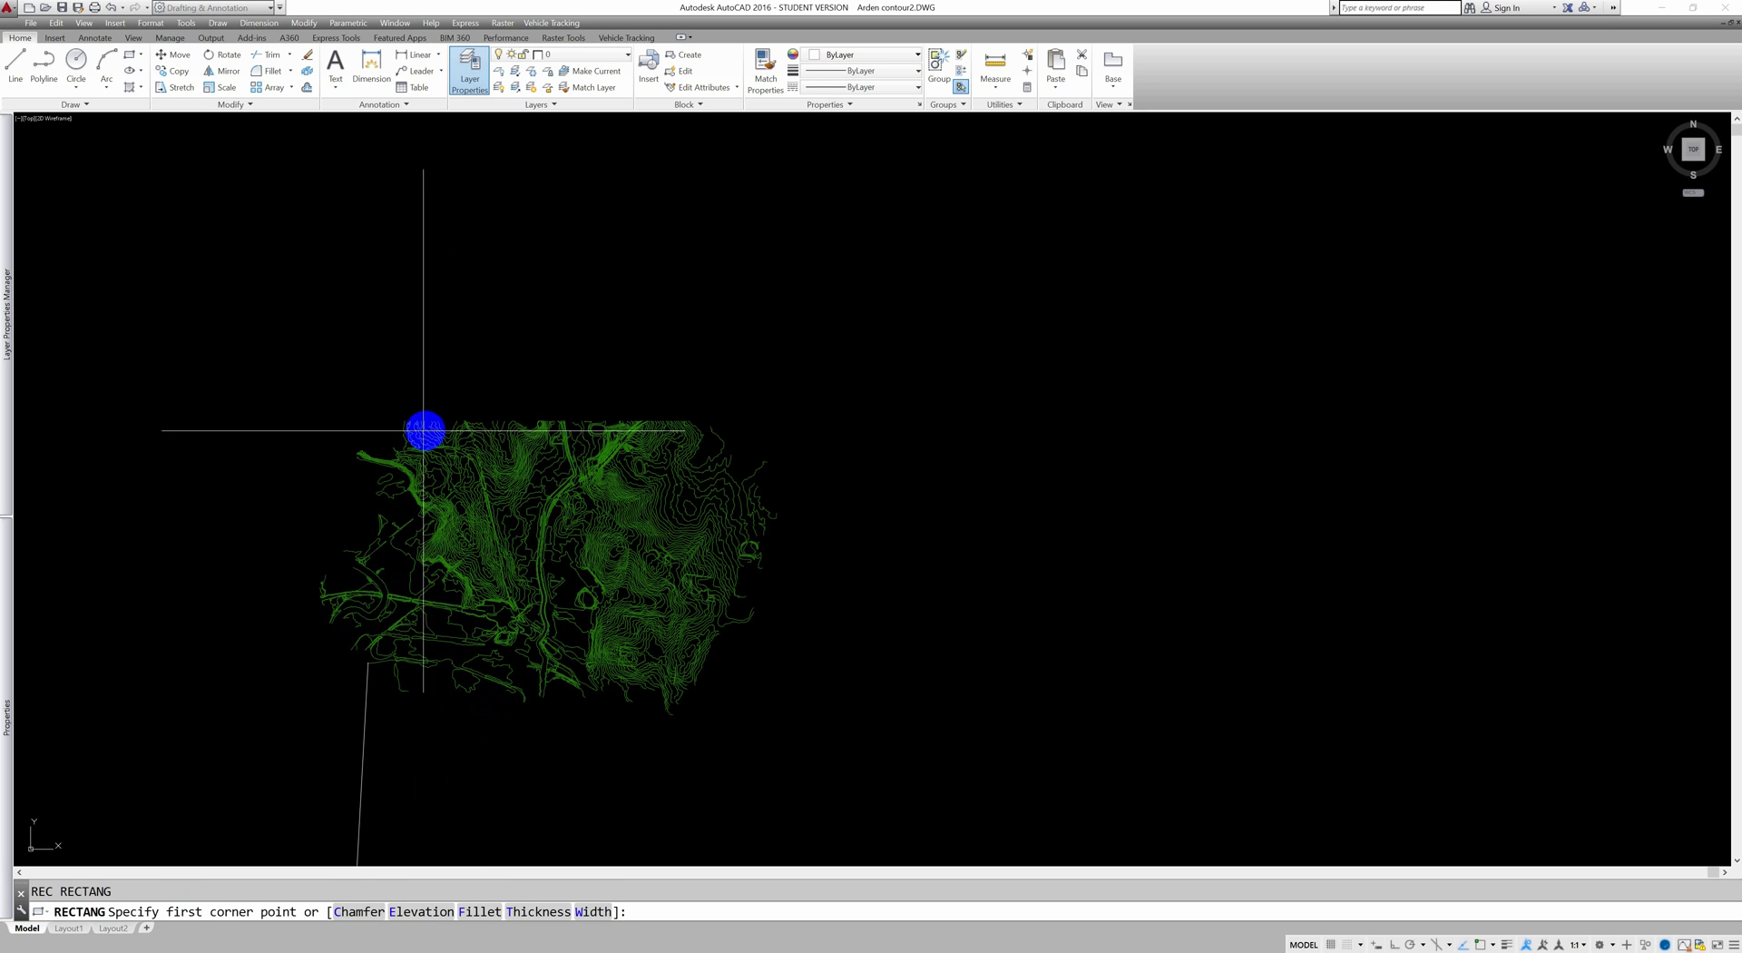
left_click(430, 437)
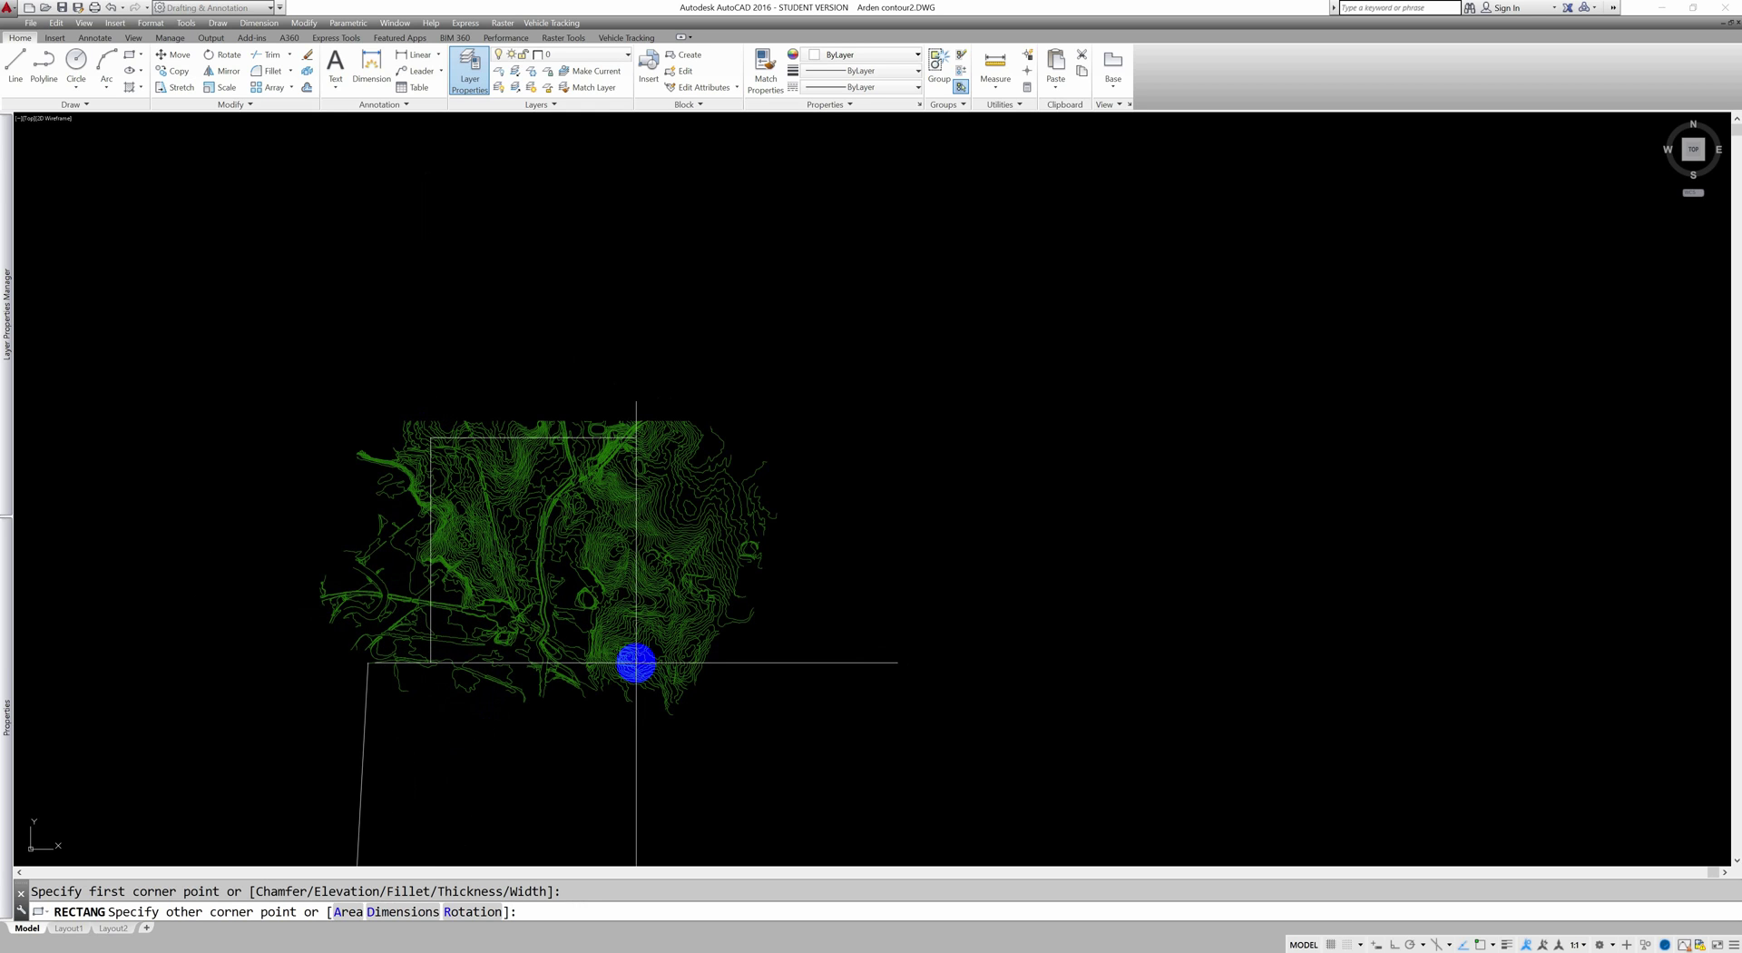
left_click(637, 662)
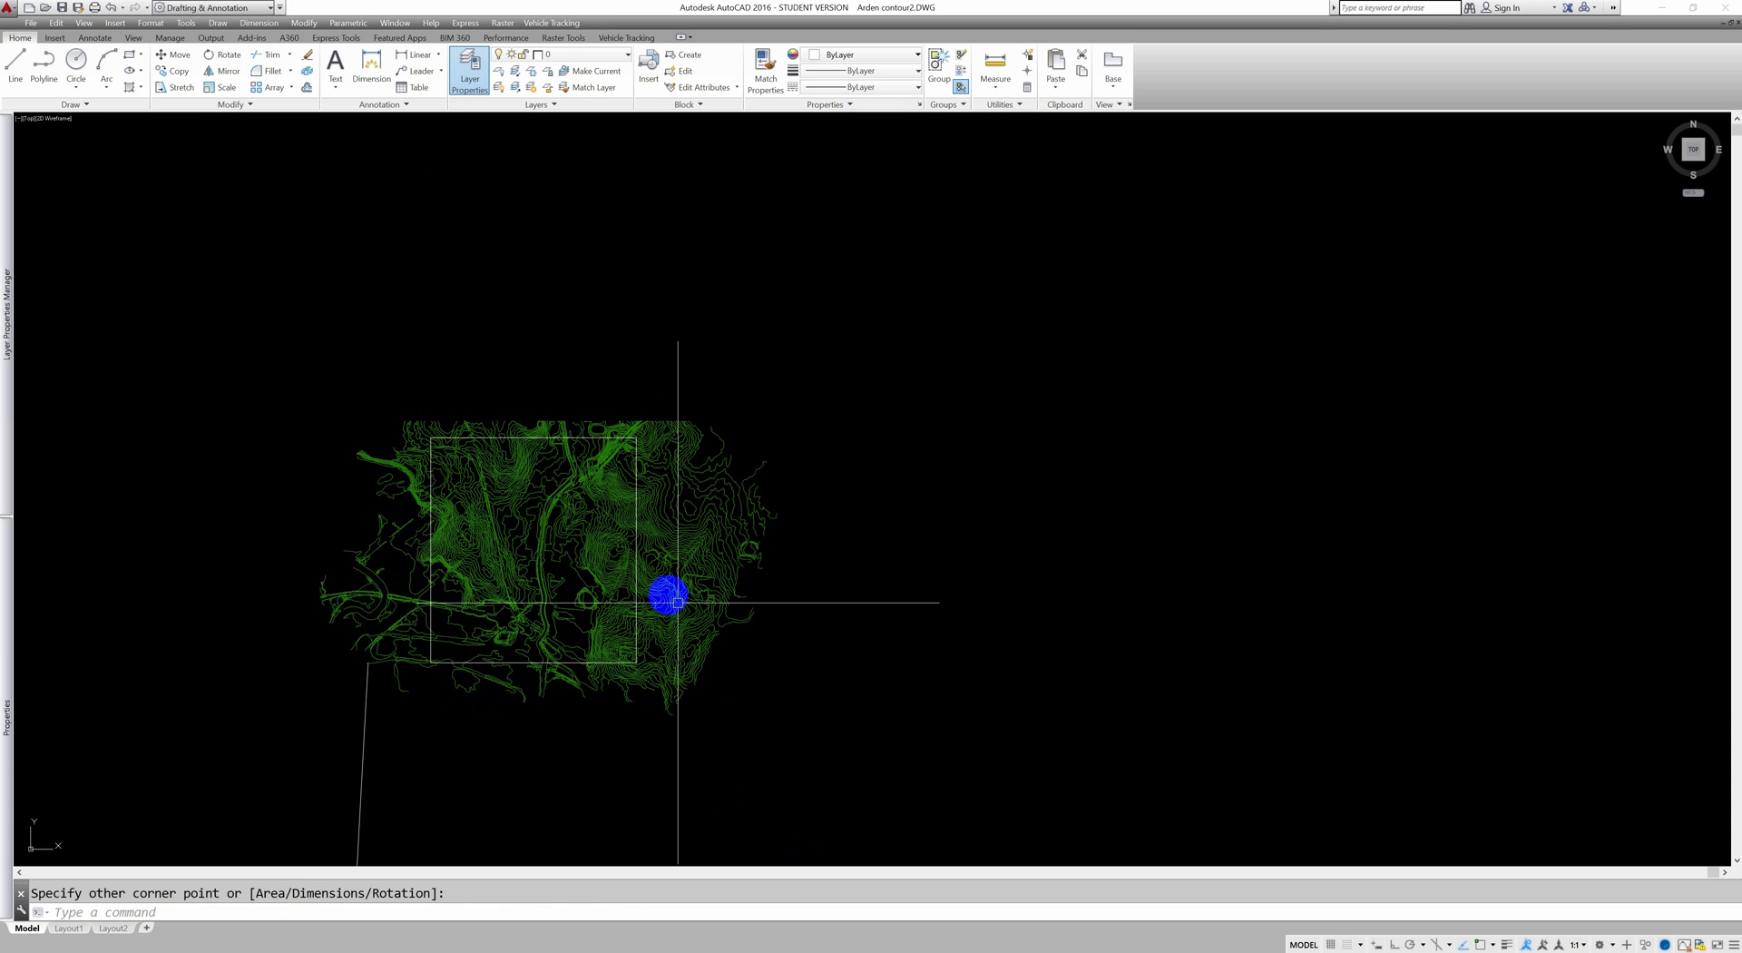
Set the site rectangle as the cutting edge for trimming the contours
scroll(521, 498, "up", 2)
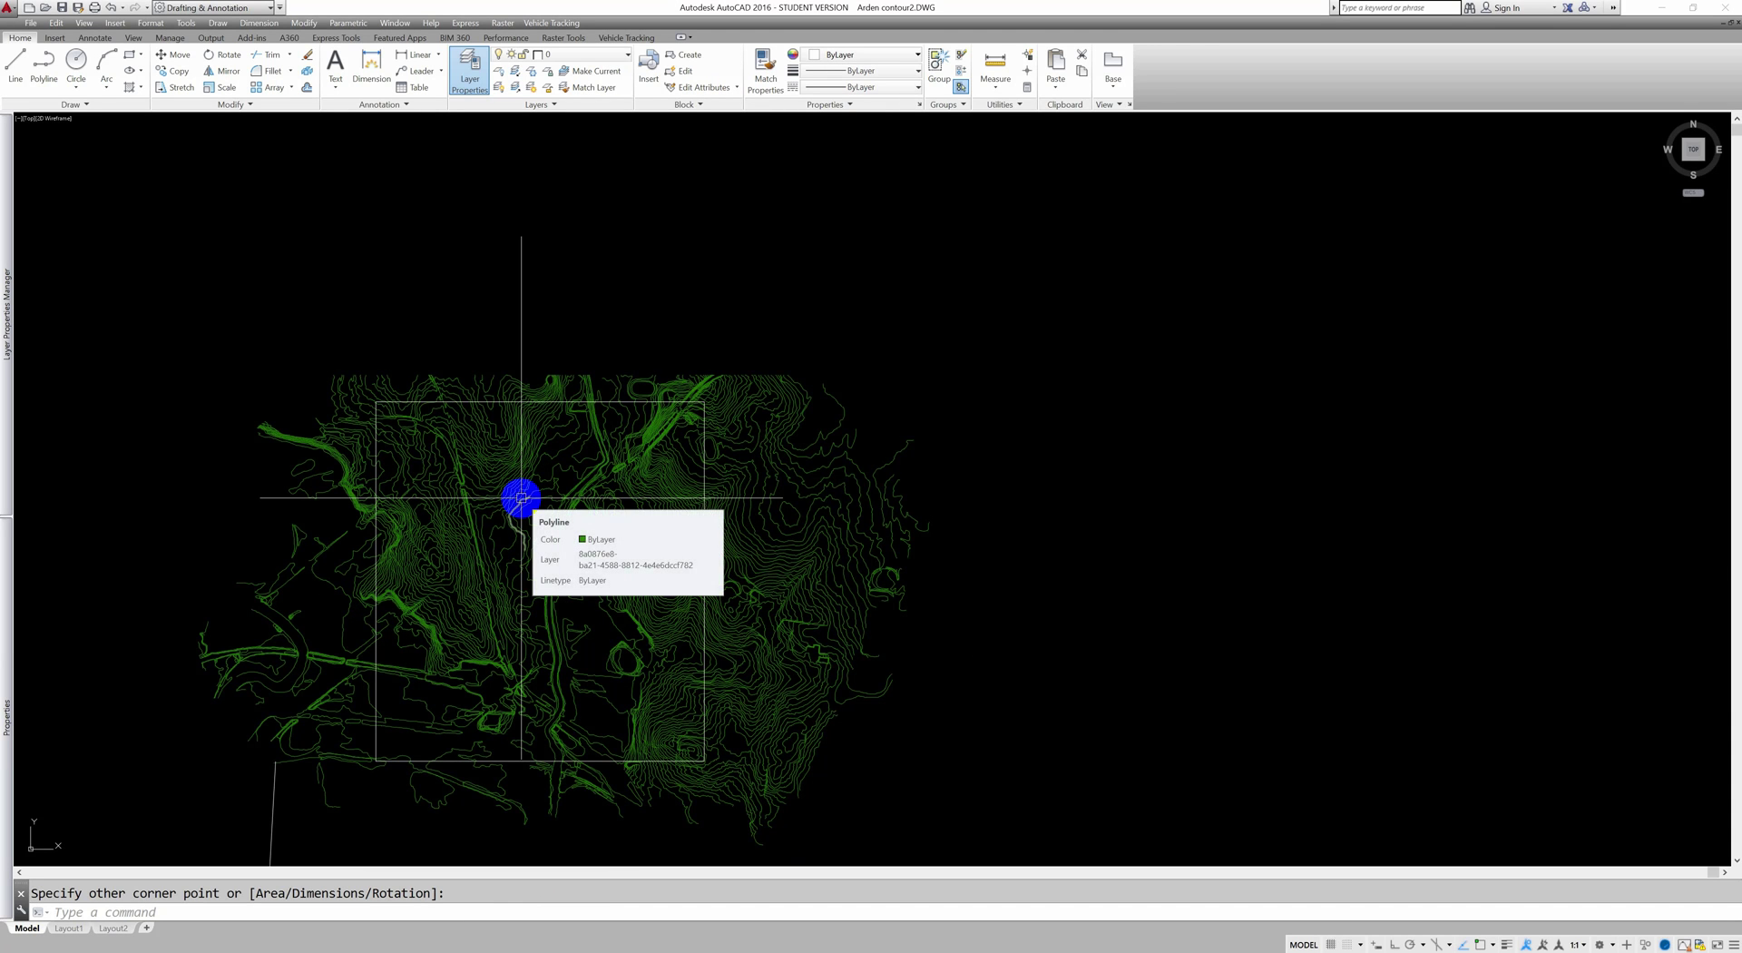
type("t")
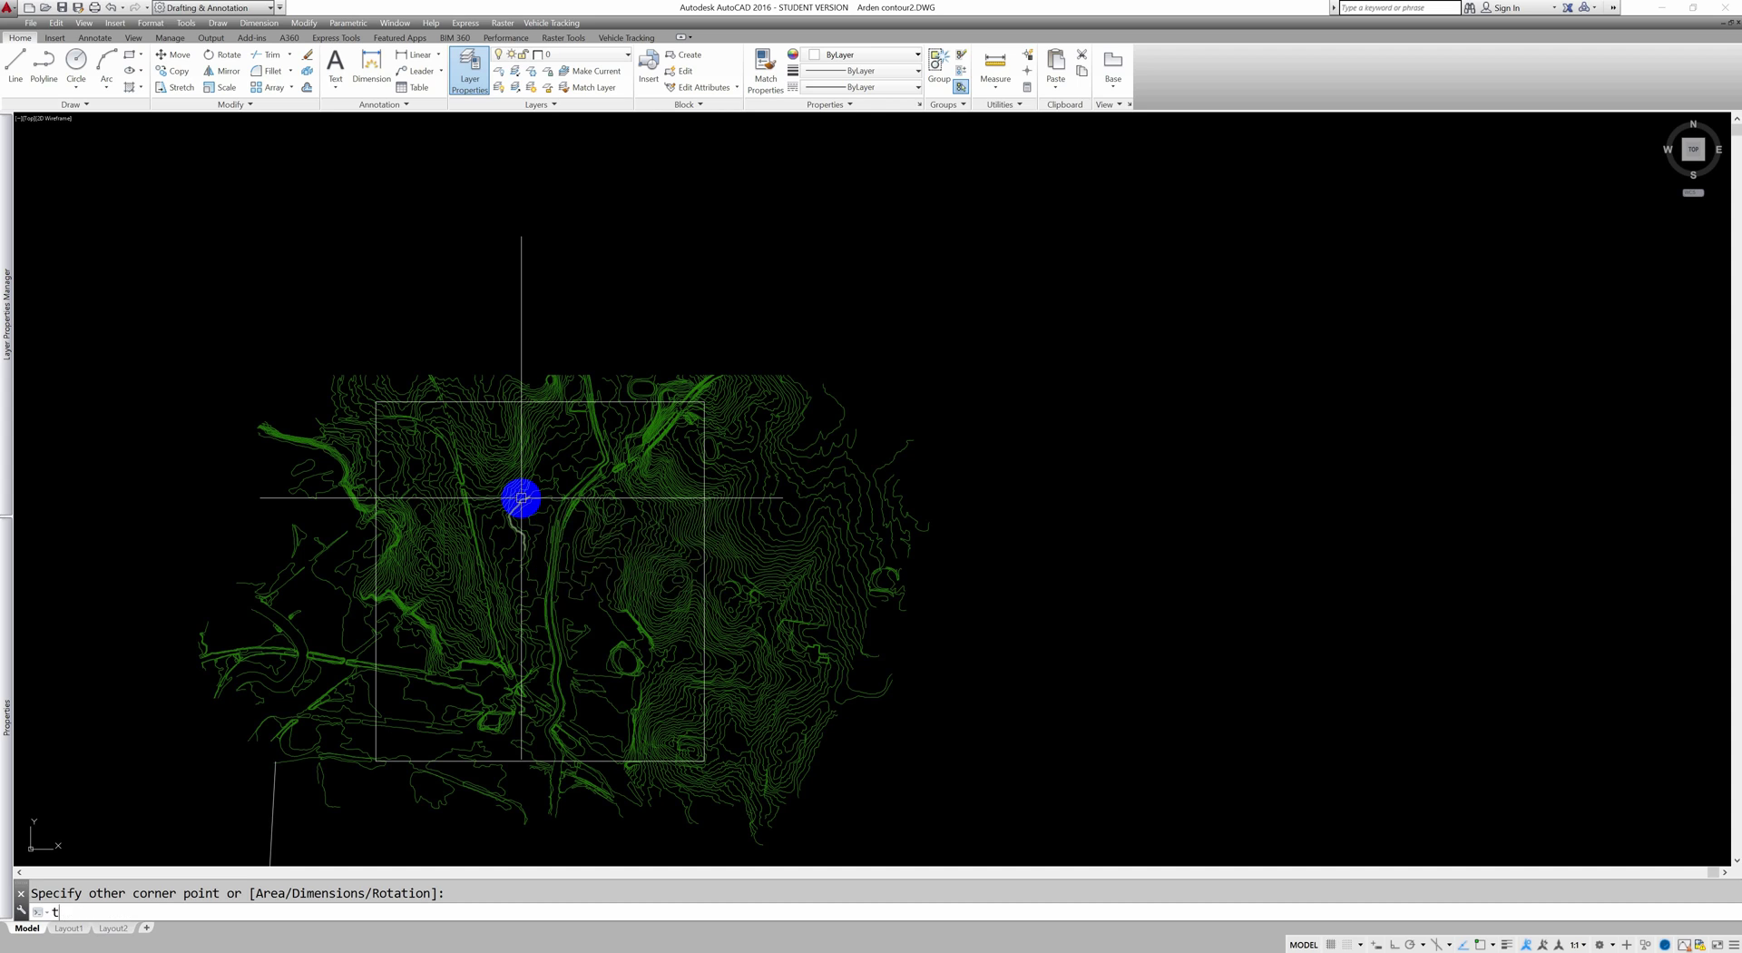
type("s or")
key("Return")
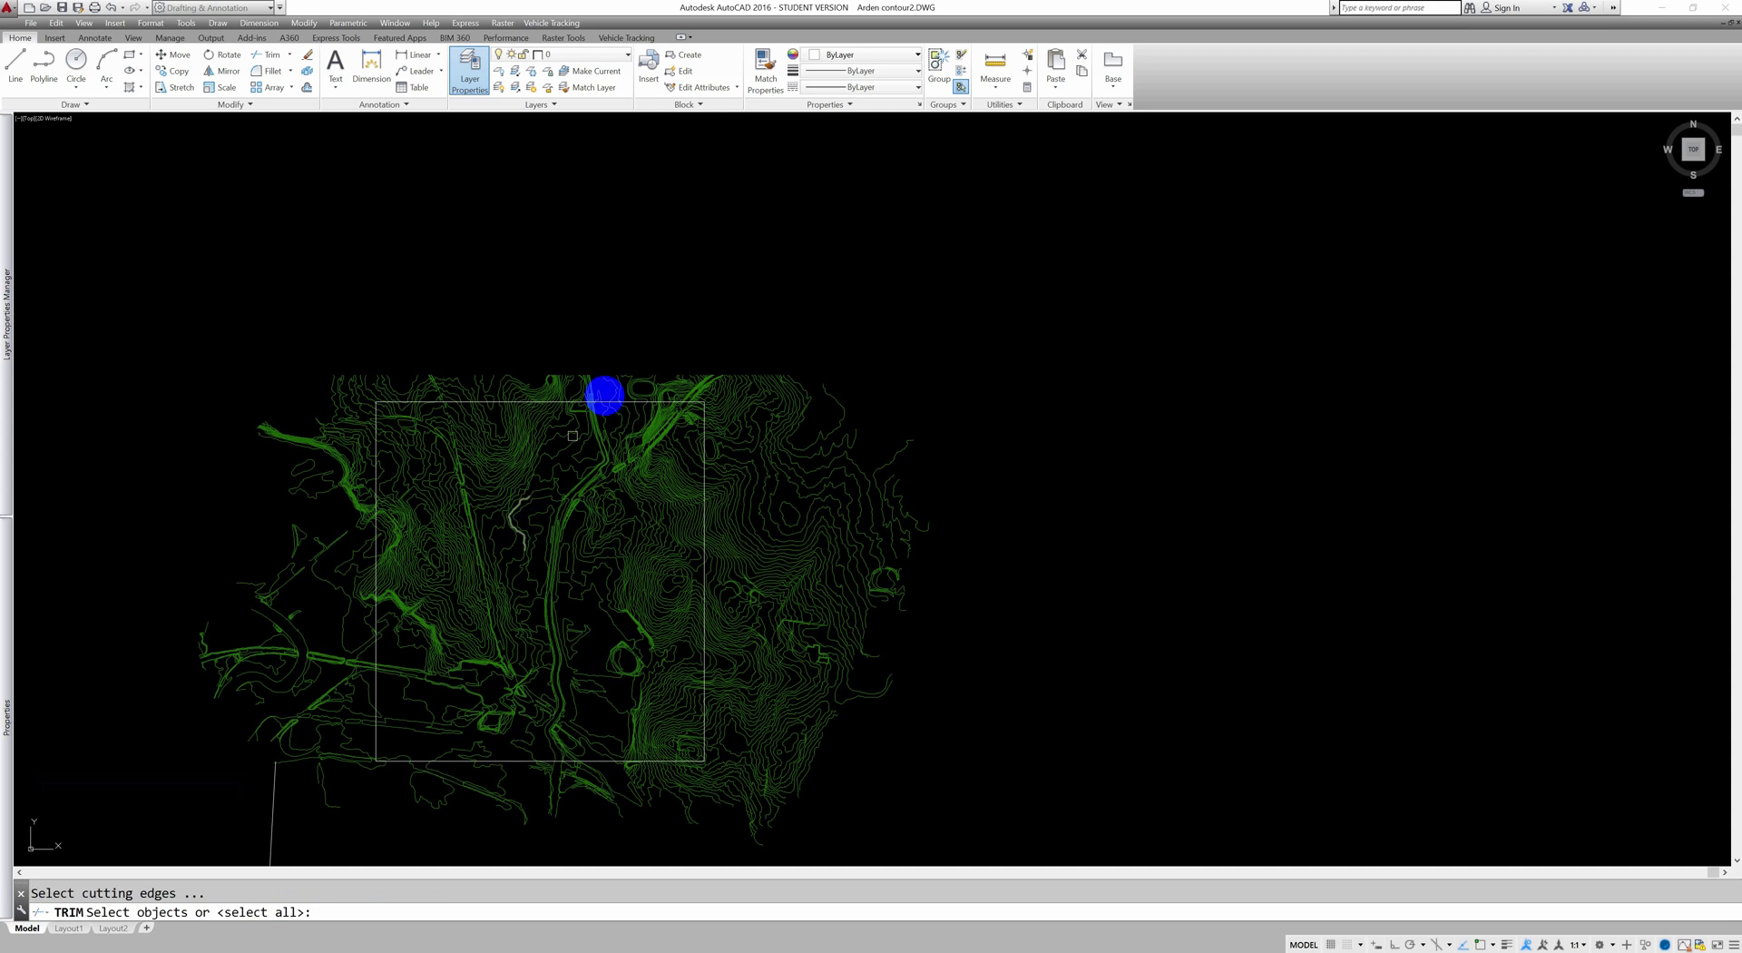
left_click(610, 400)
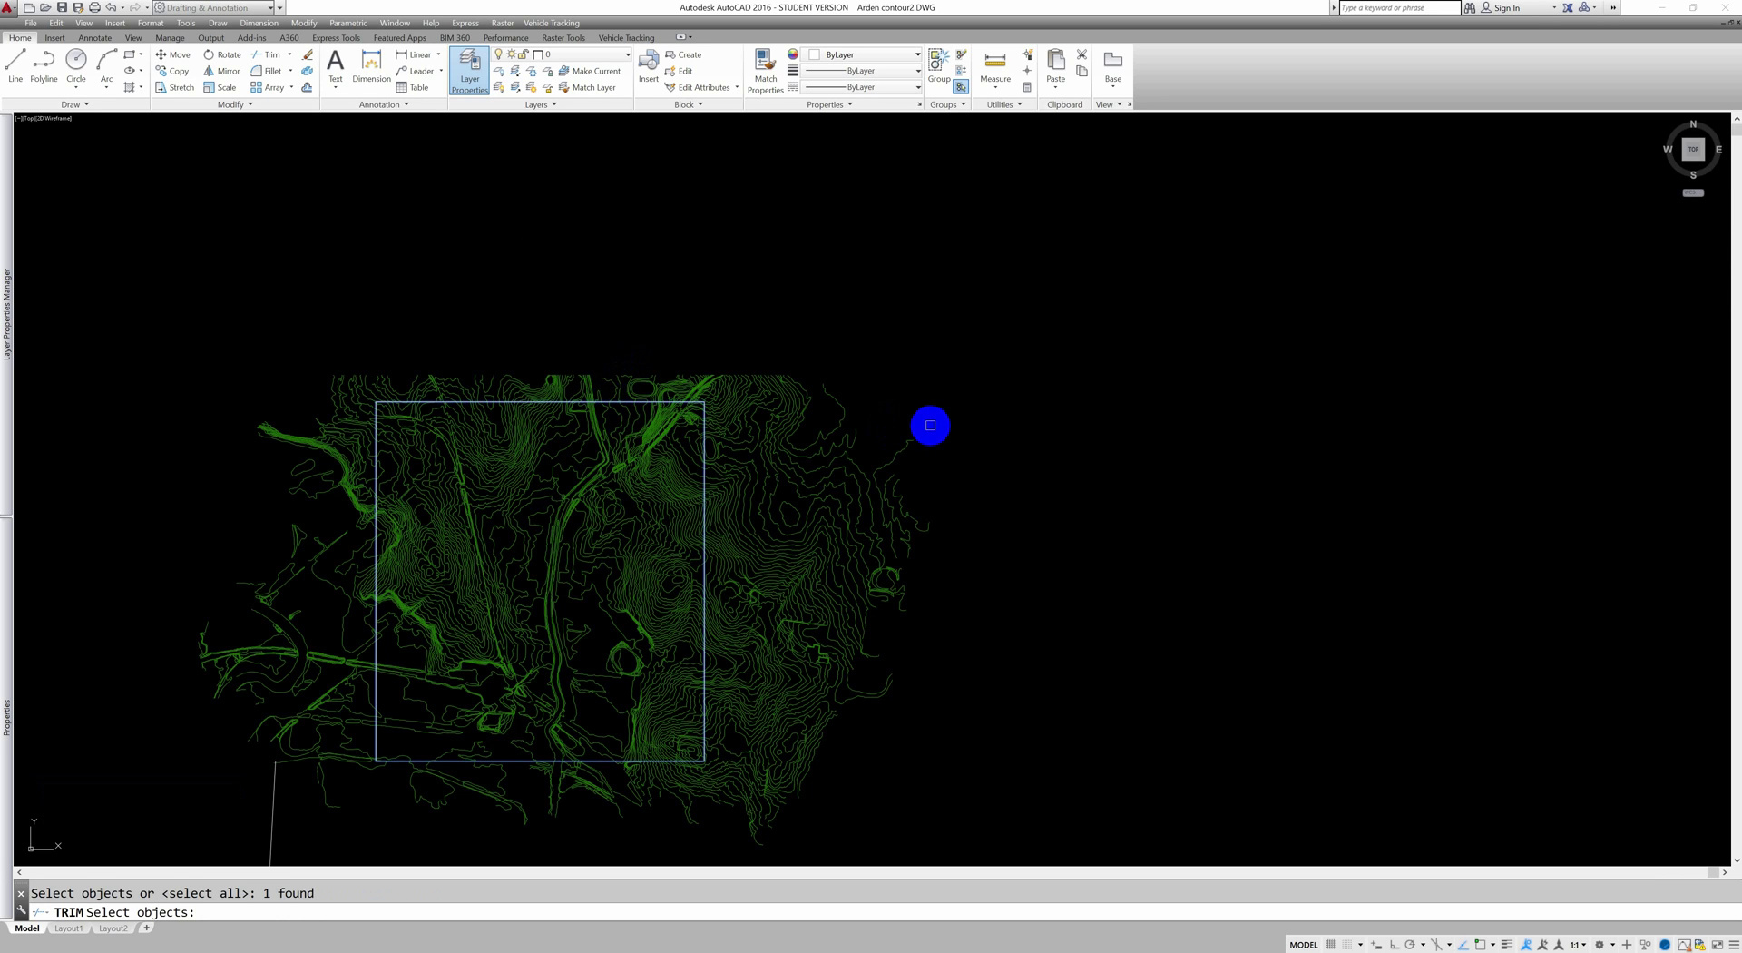
key("Return")
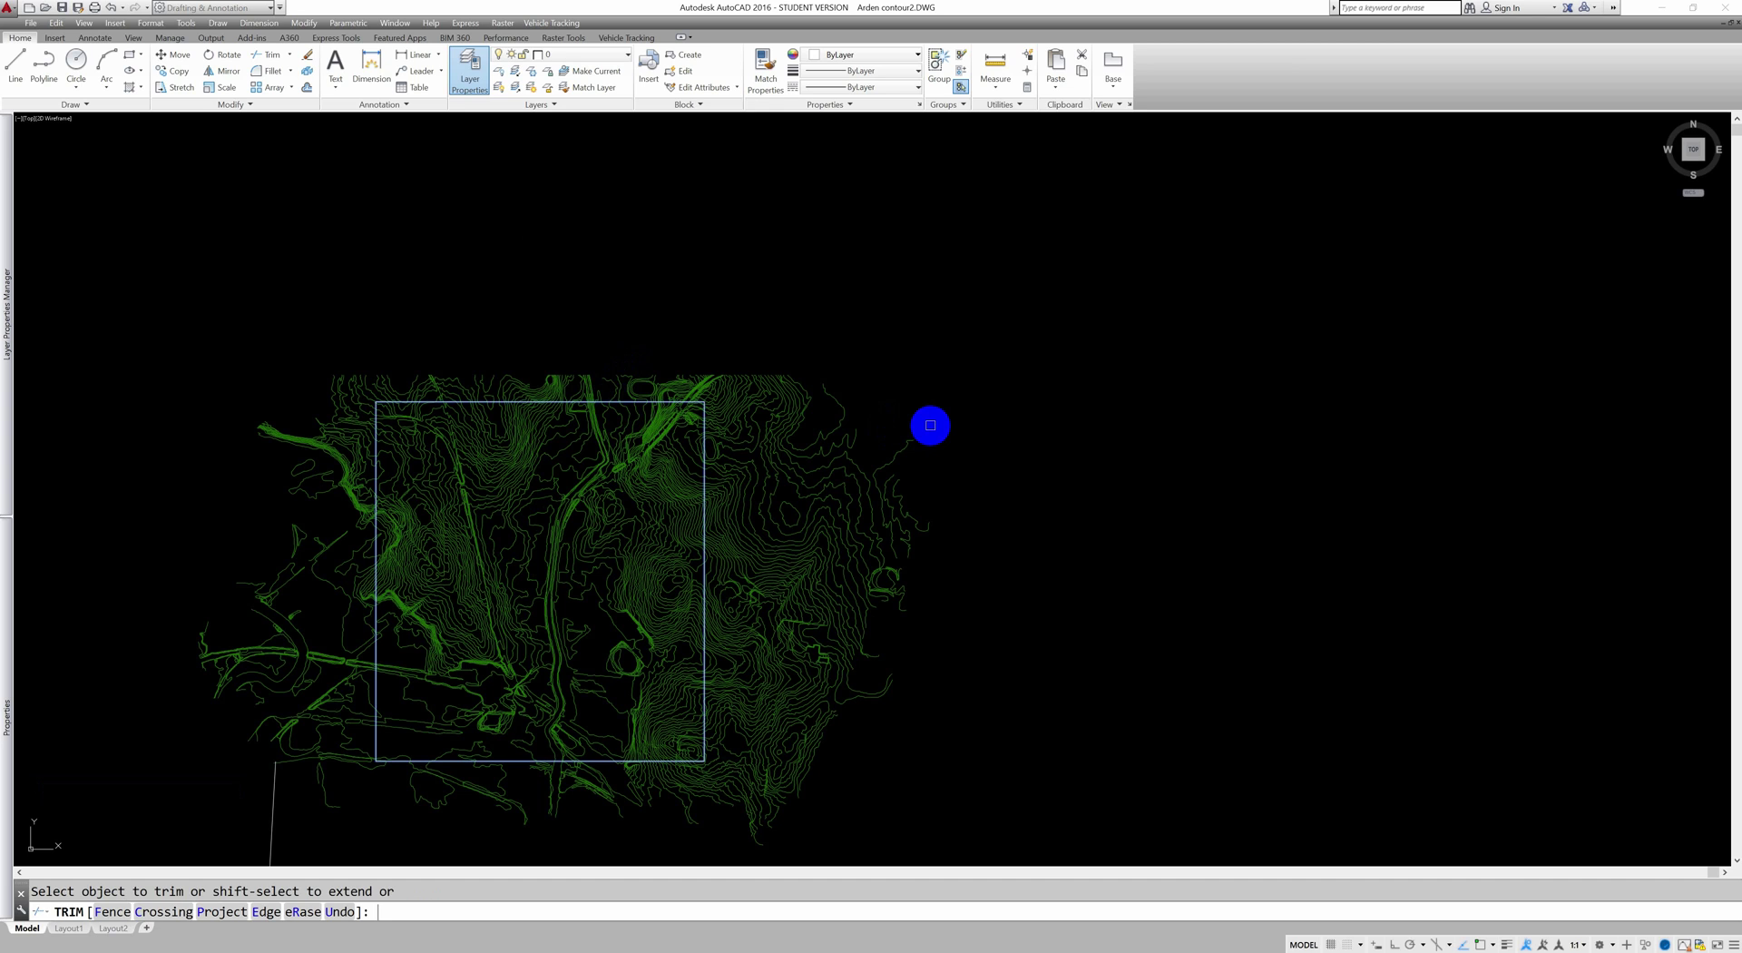
Trim the contours crossing the rectangle with a fence run just outside all four of its sides, using Ortho
key("Return")
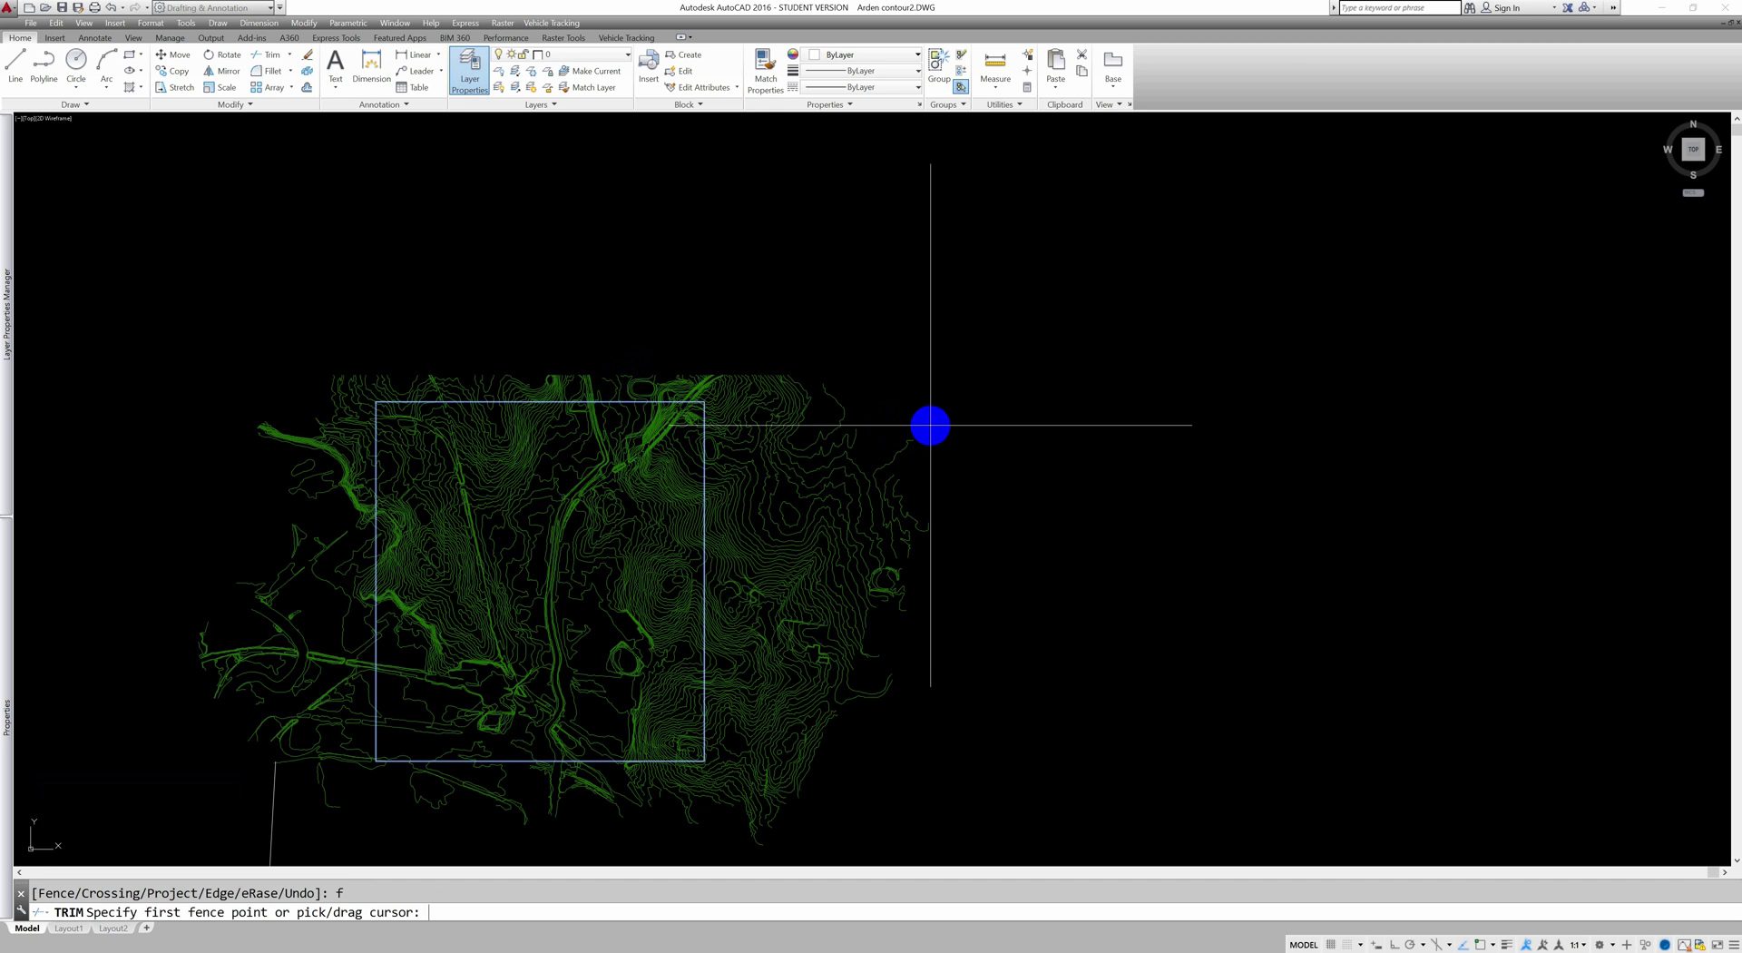
left_click(705, 835)
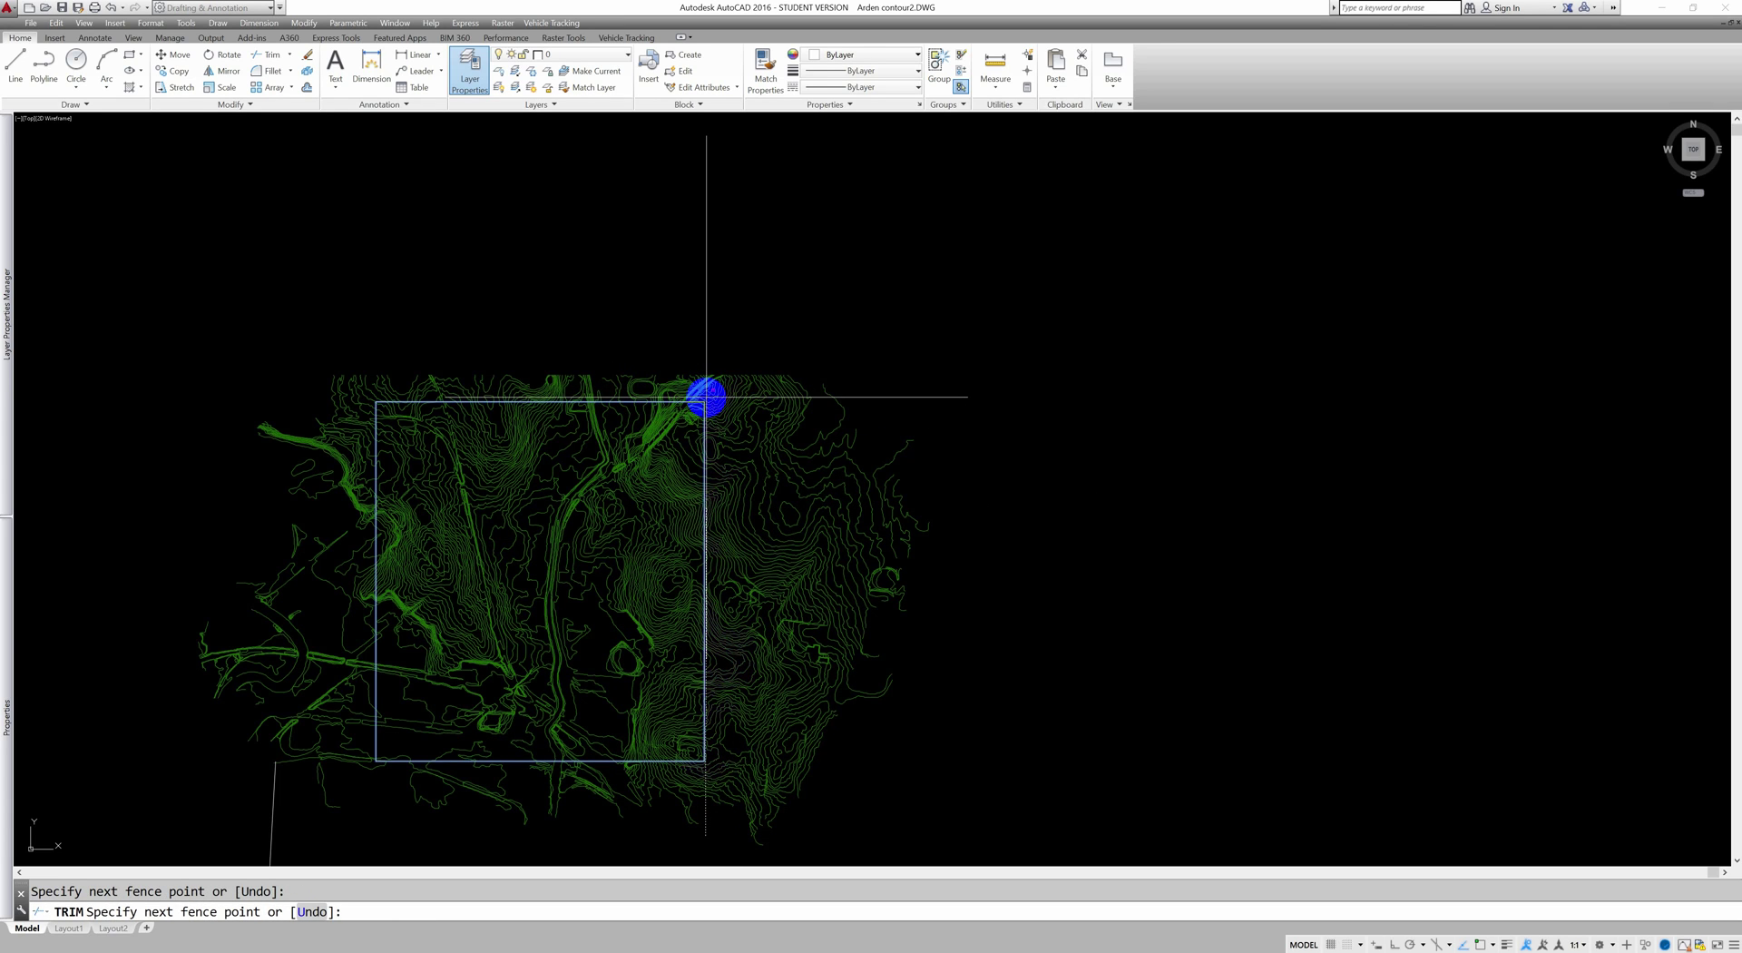
left_click(705, 399)
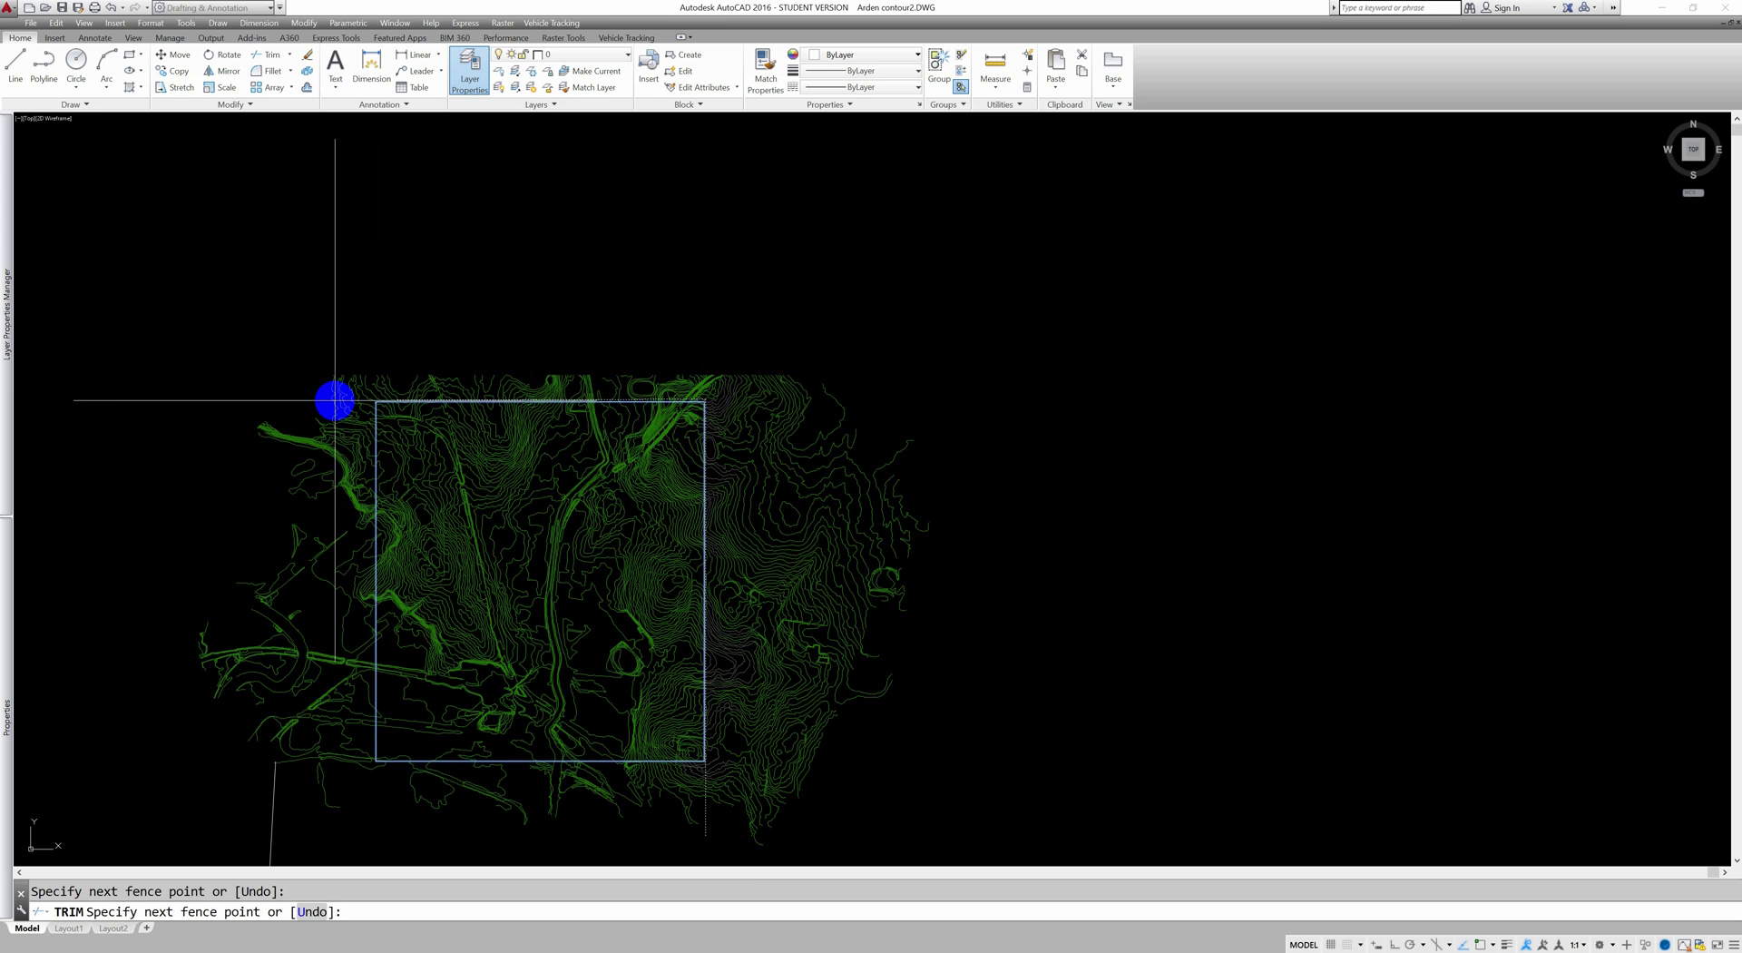
key("F8")
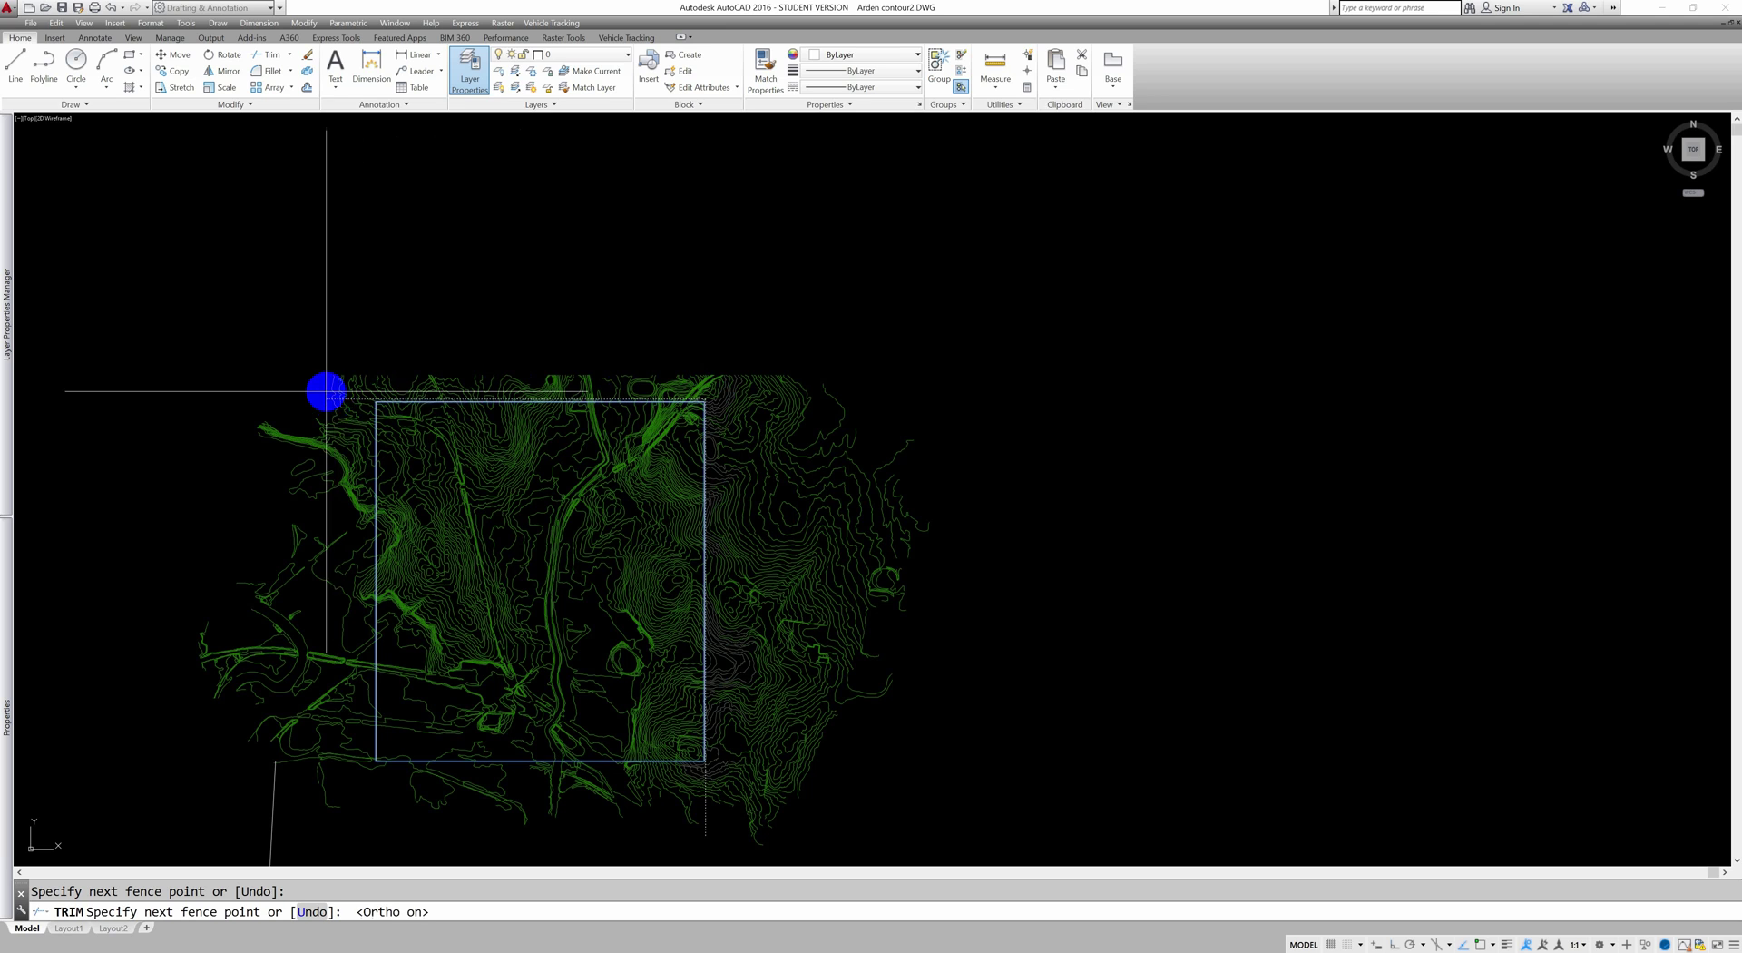
left_click(301, 398)
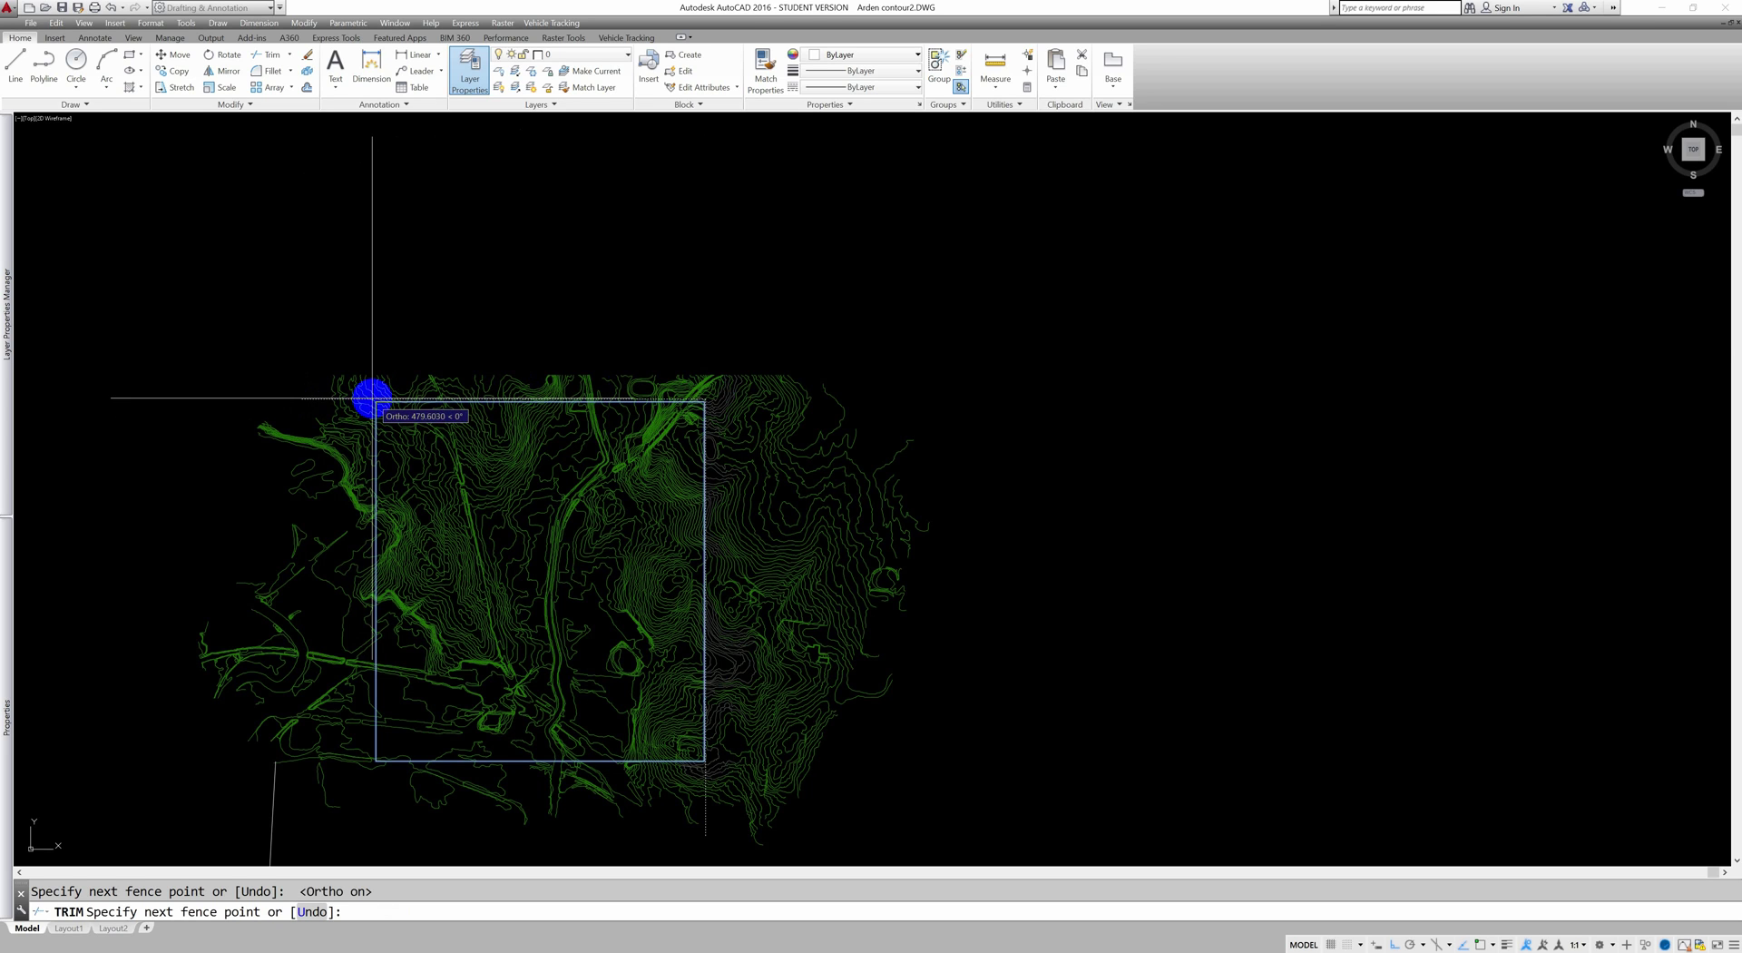
left_click(372, 398)
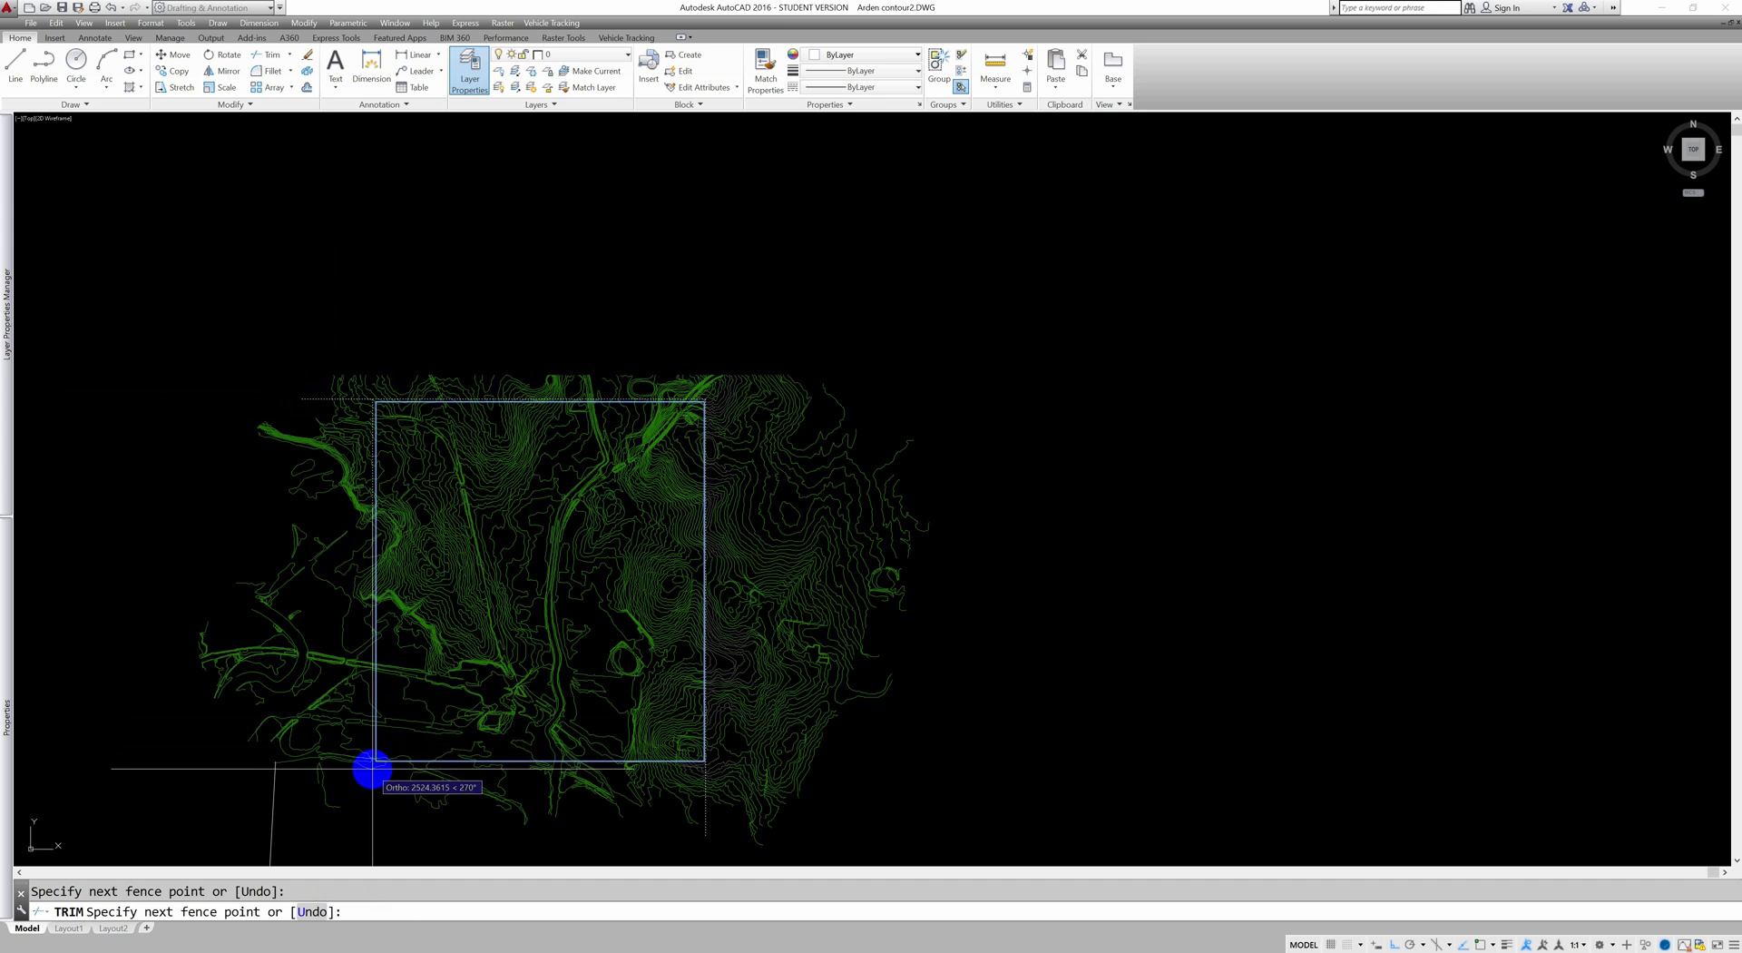
left_click(372, 769)
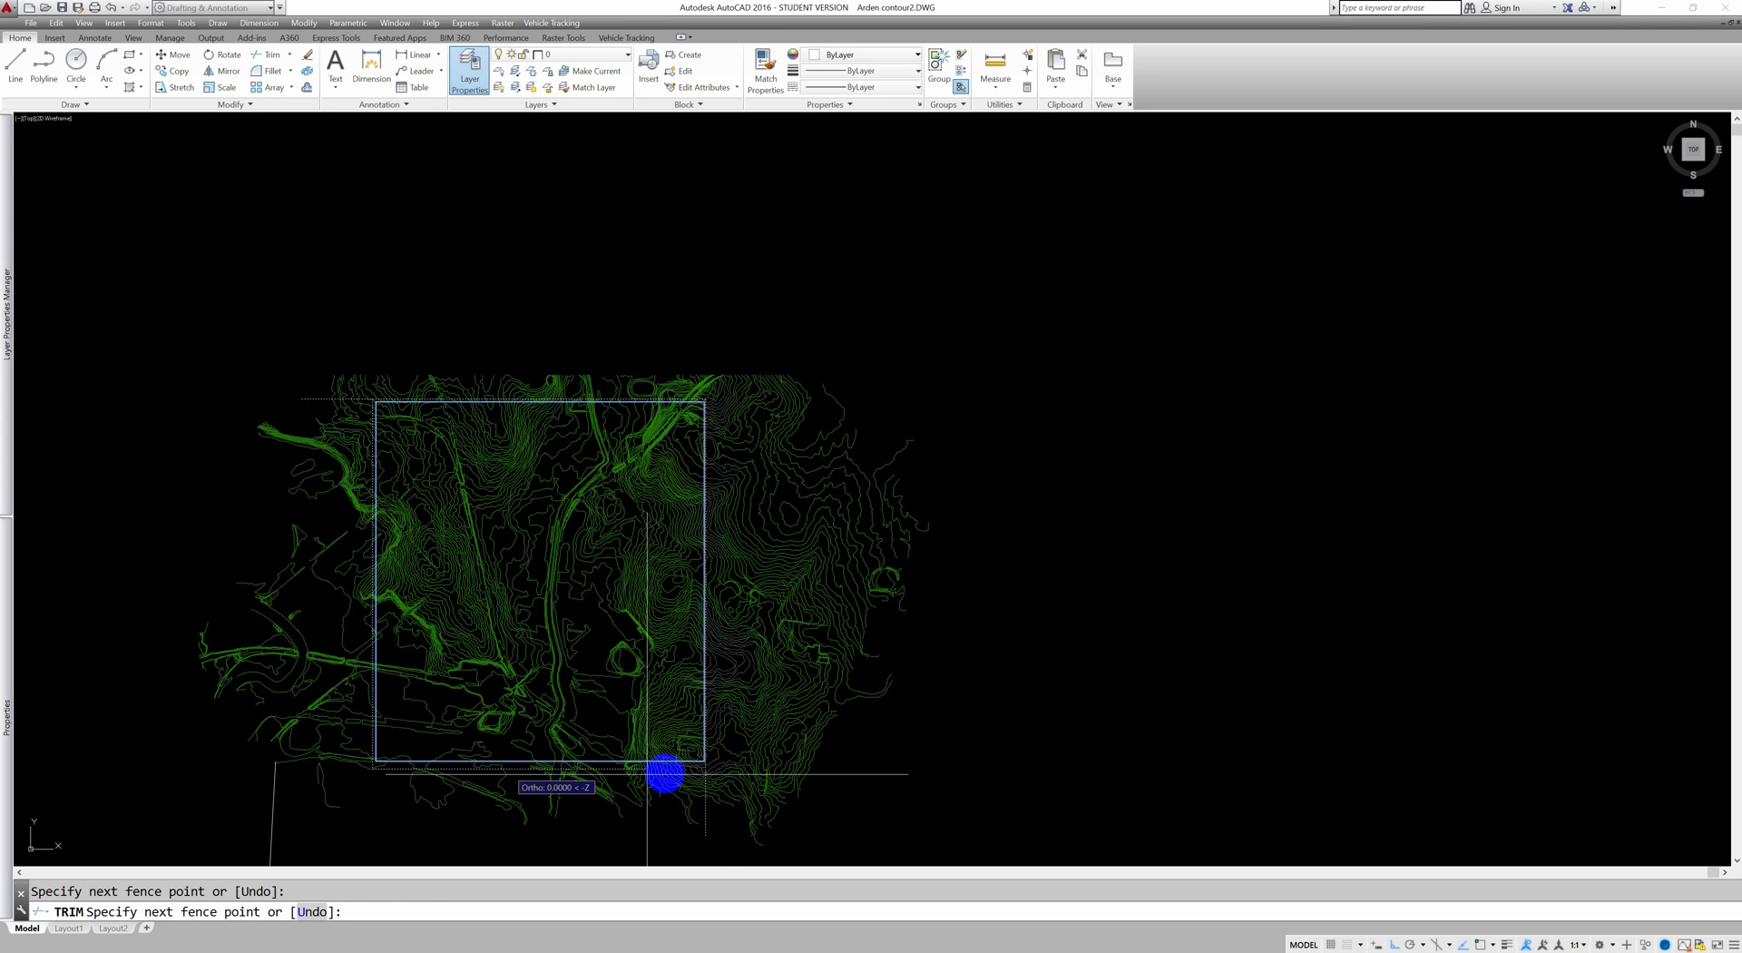
left_click(764, 770)
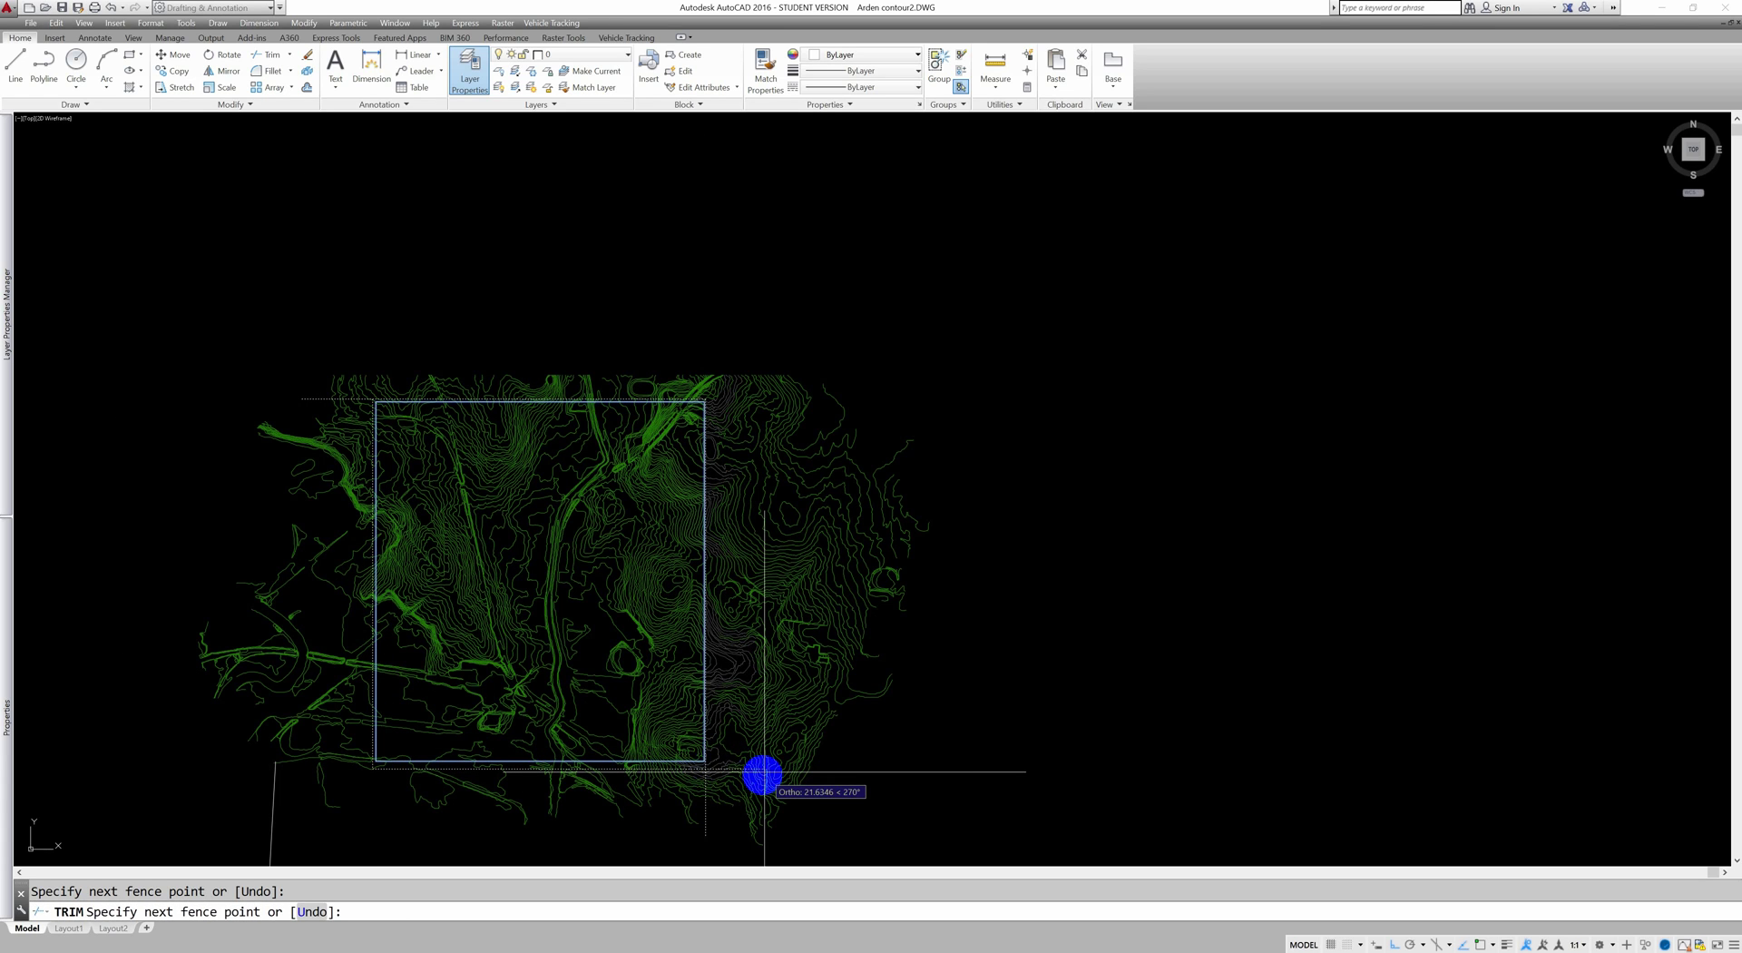
key("Return")
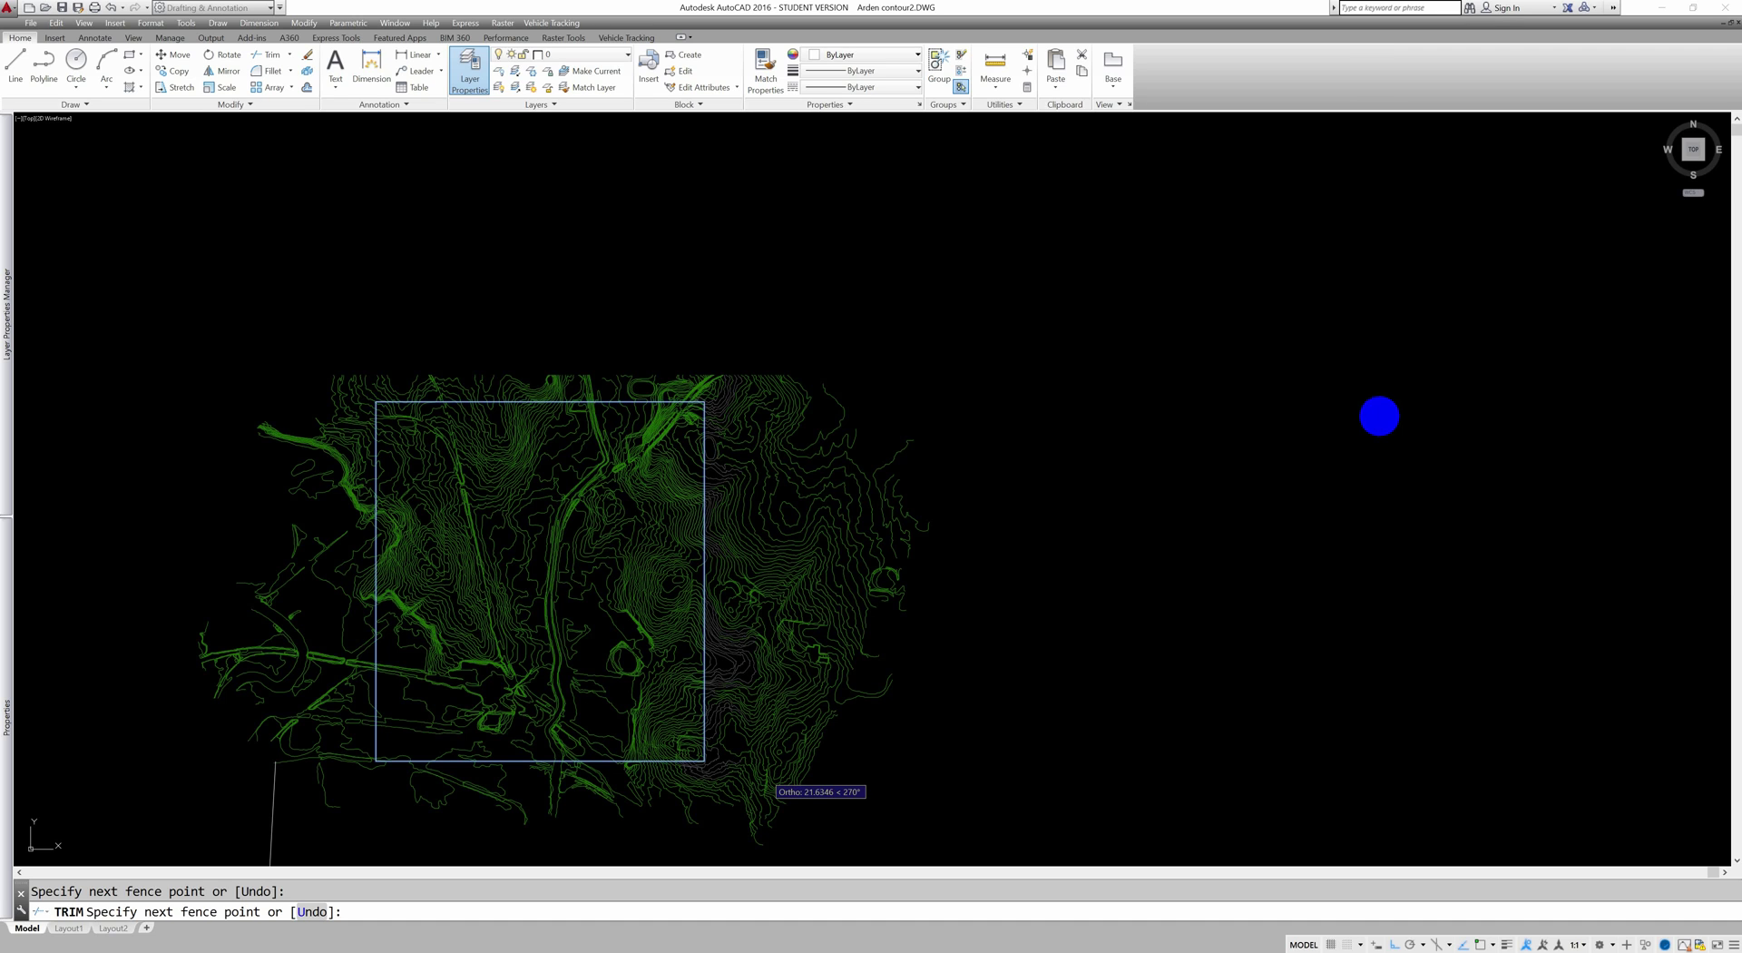
key("Return")
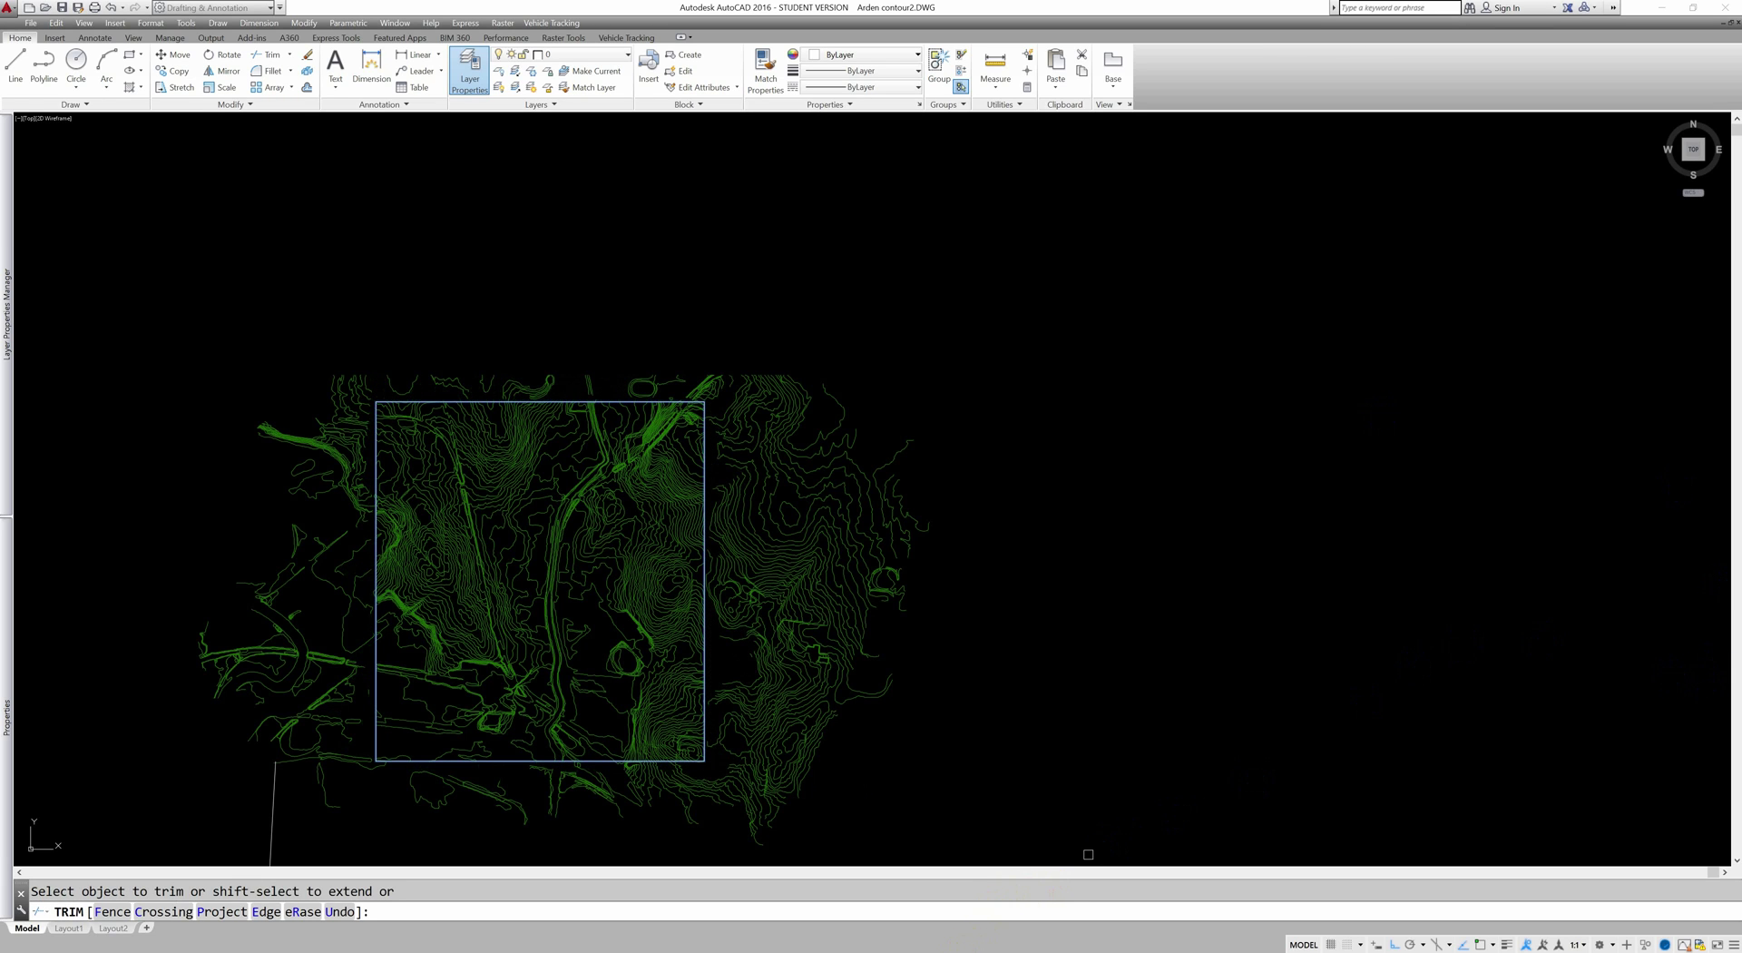
left_click(775, 531)
key("Escape")
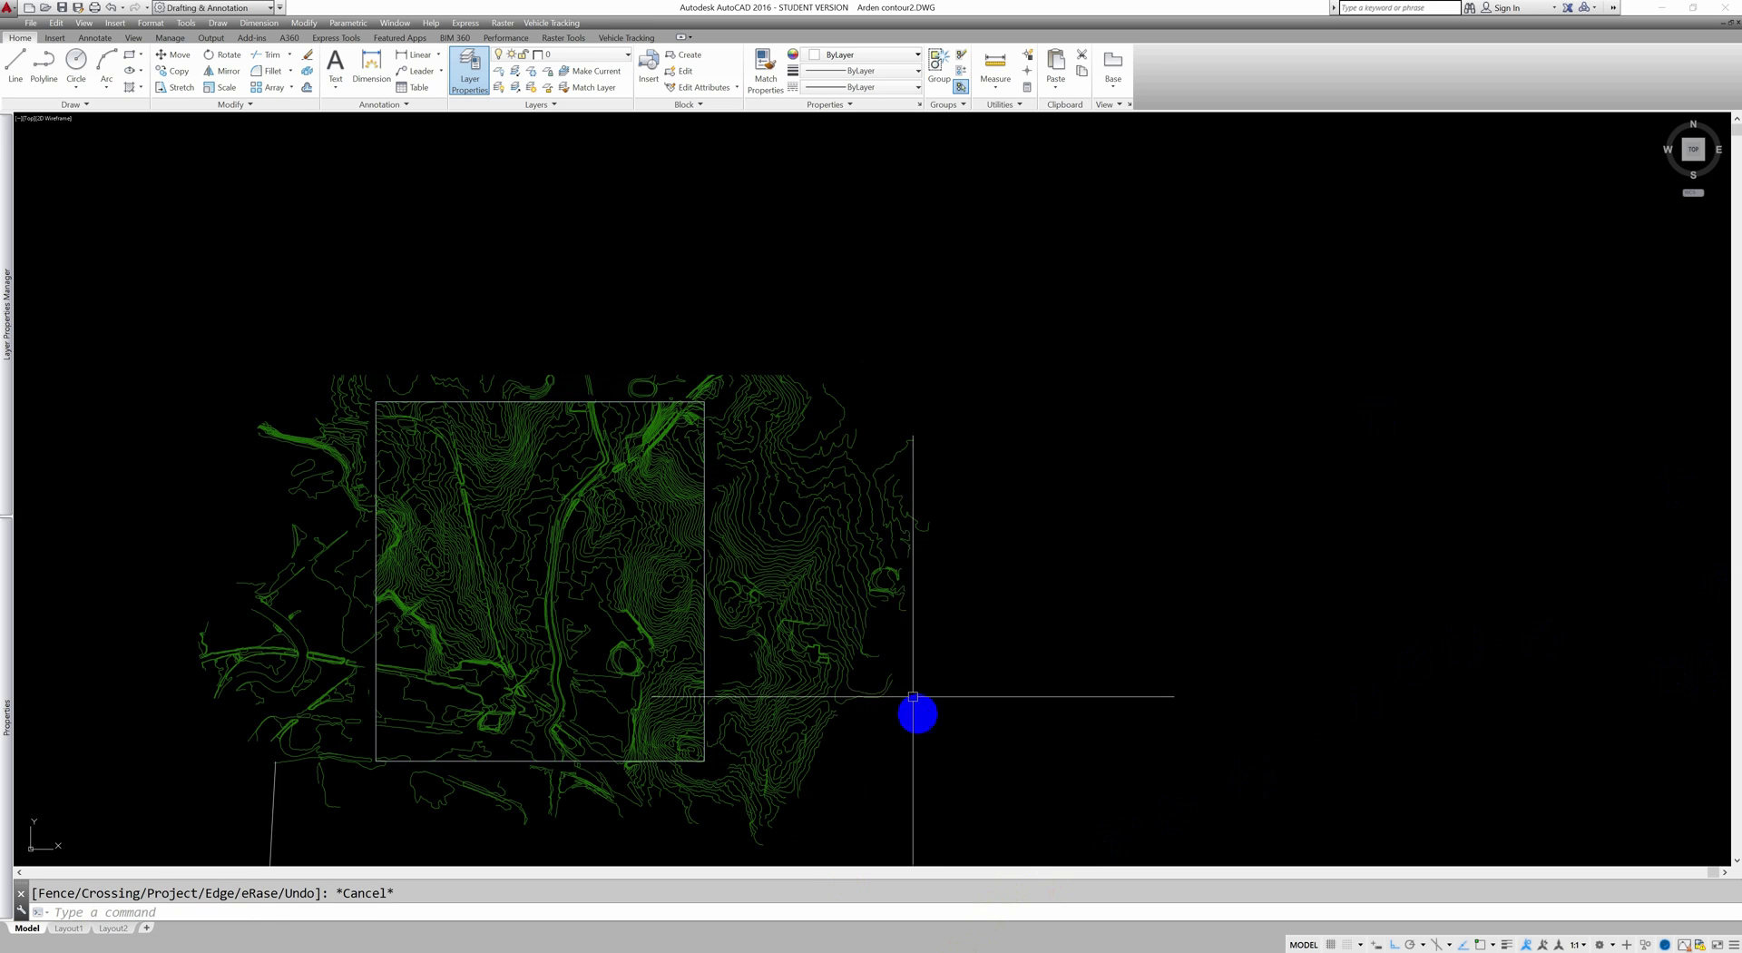
Erase all the contours lying east of the site rectangle
left_click(925, 791)
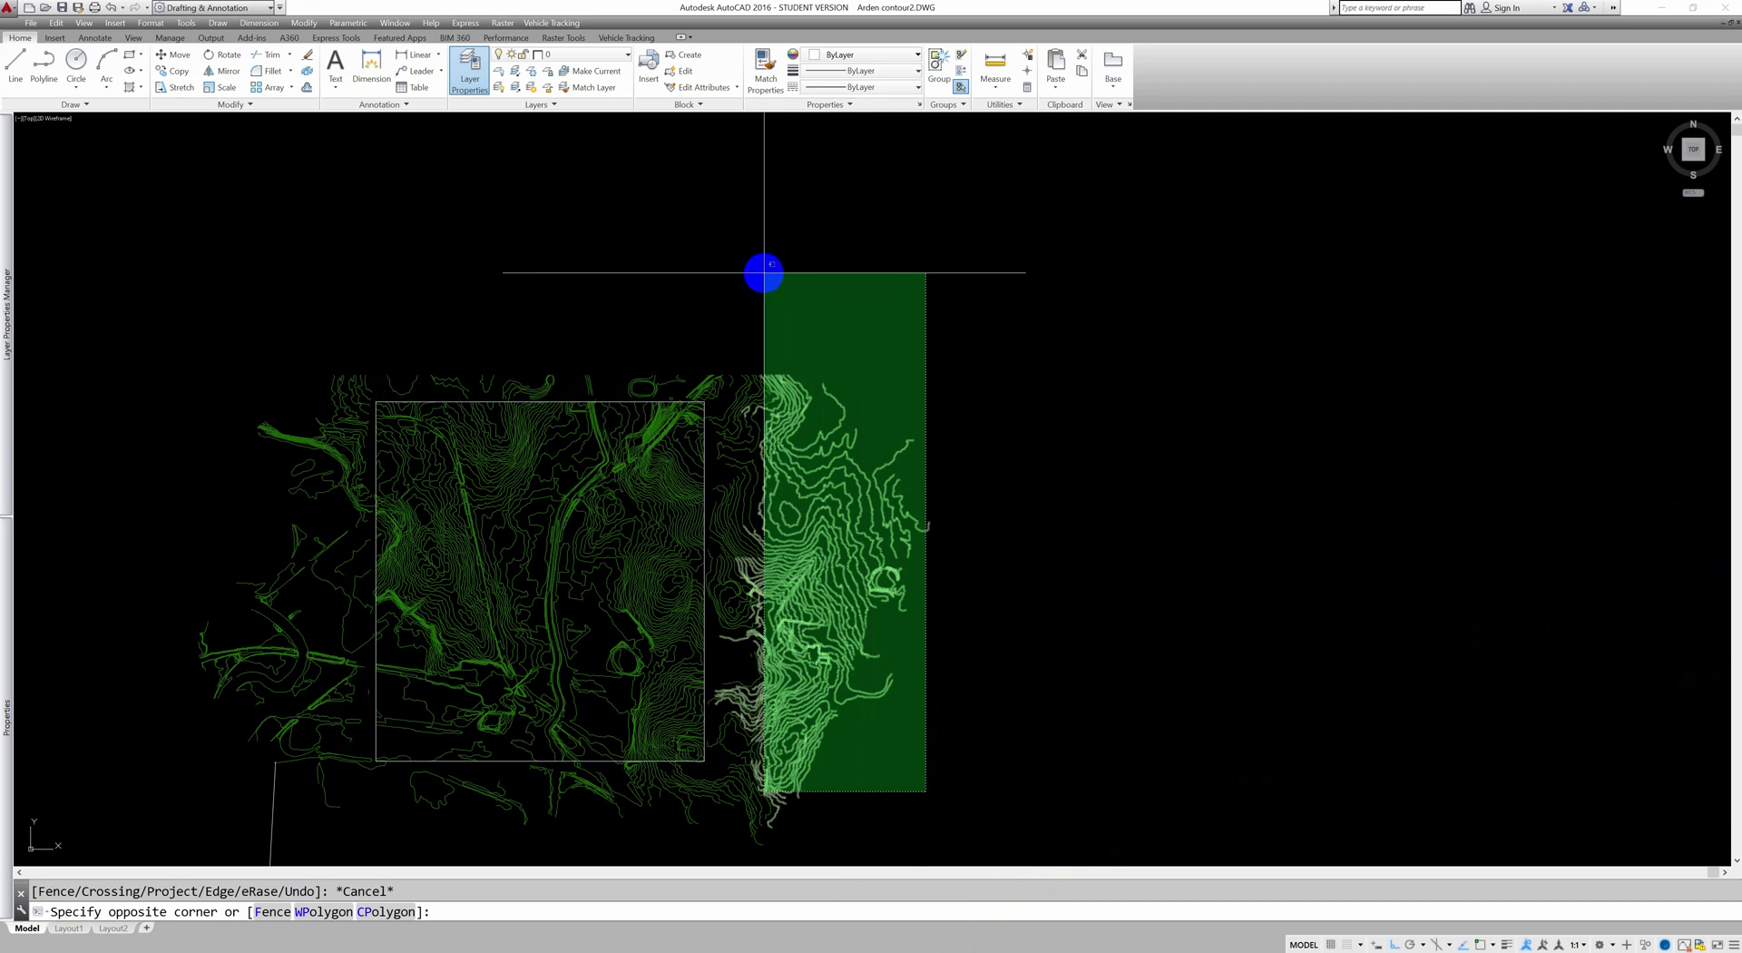
left_click(713, 290)
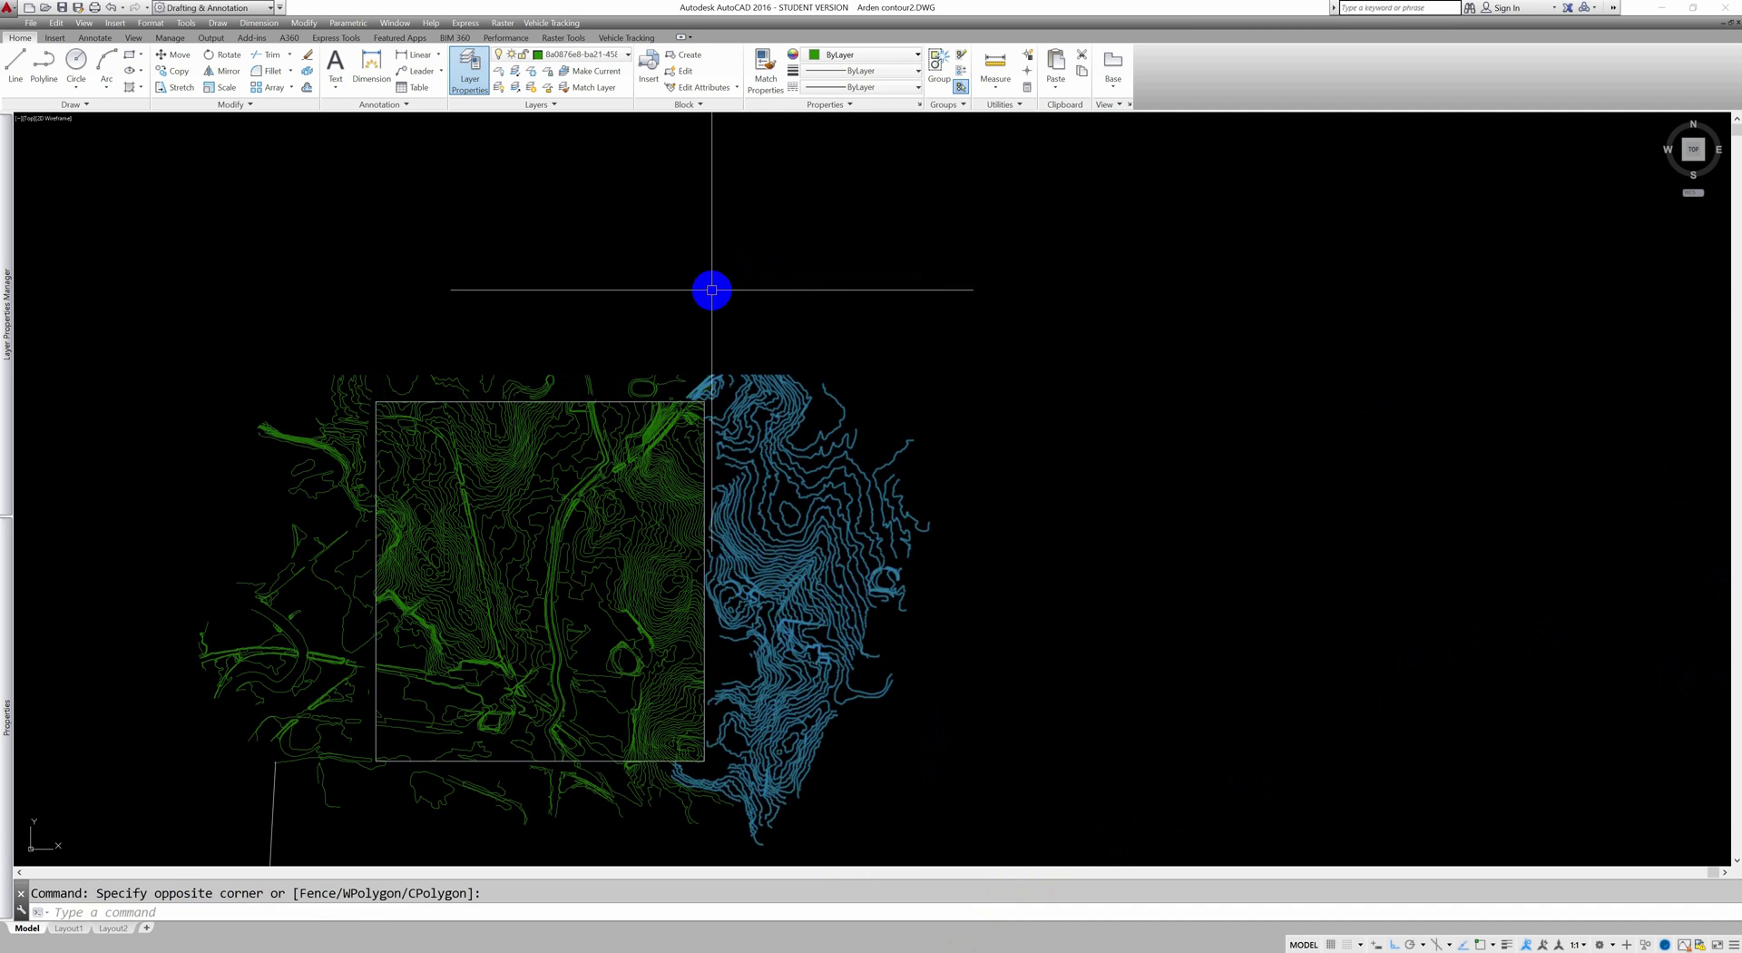
type("e")
key("Return")
Erase the contour remnants lying north of the site rectangle
left_click(748, 287)
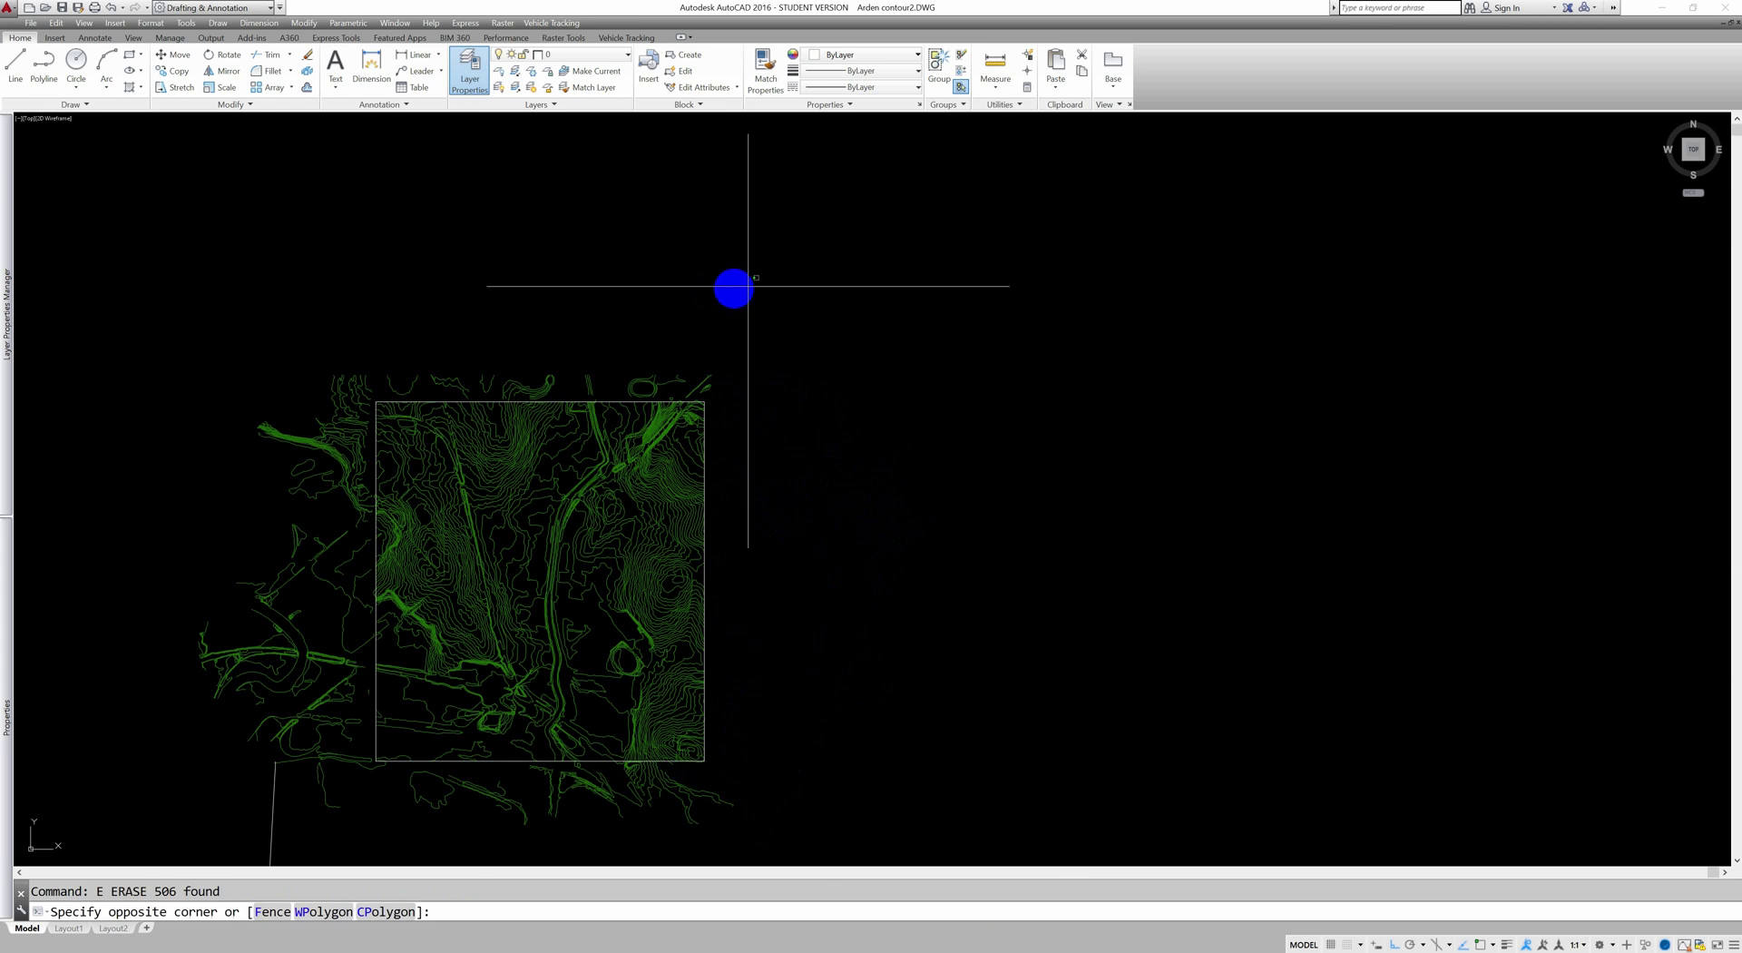
left_click(199, 393)
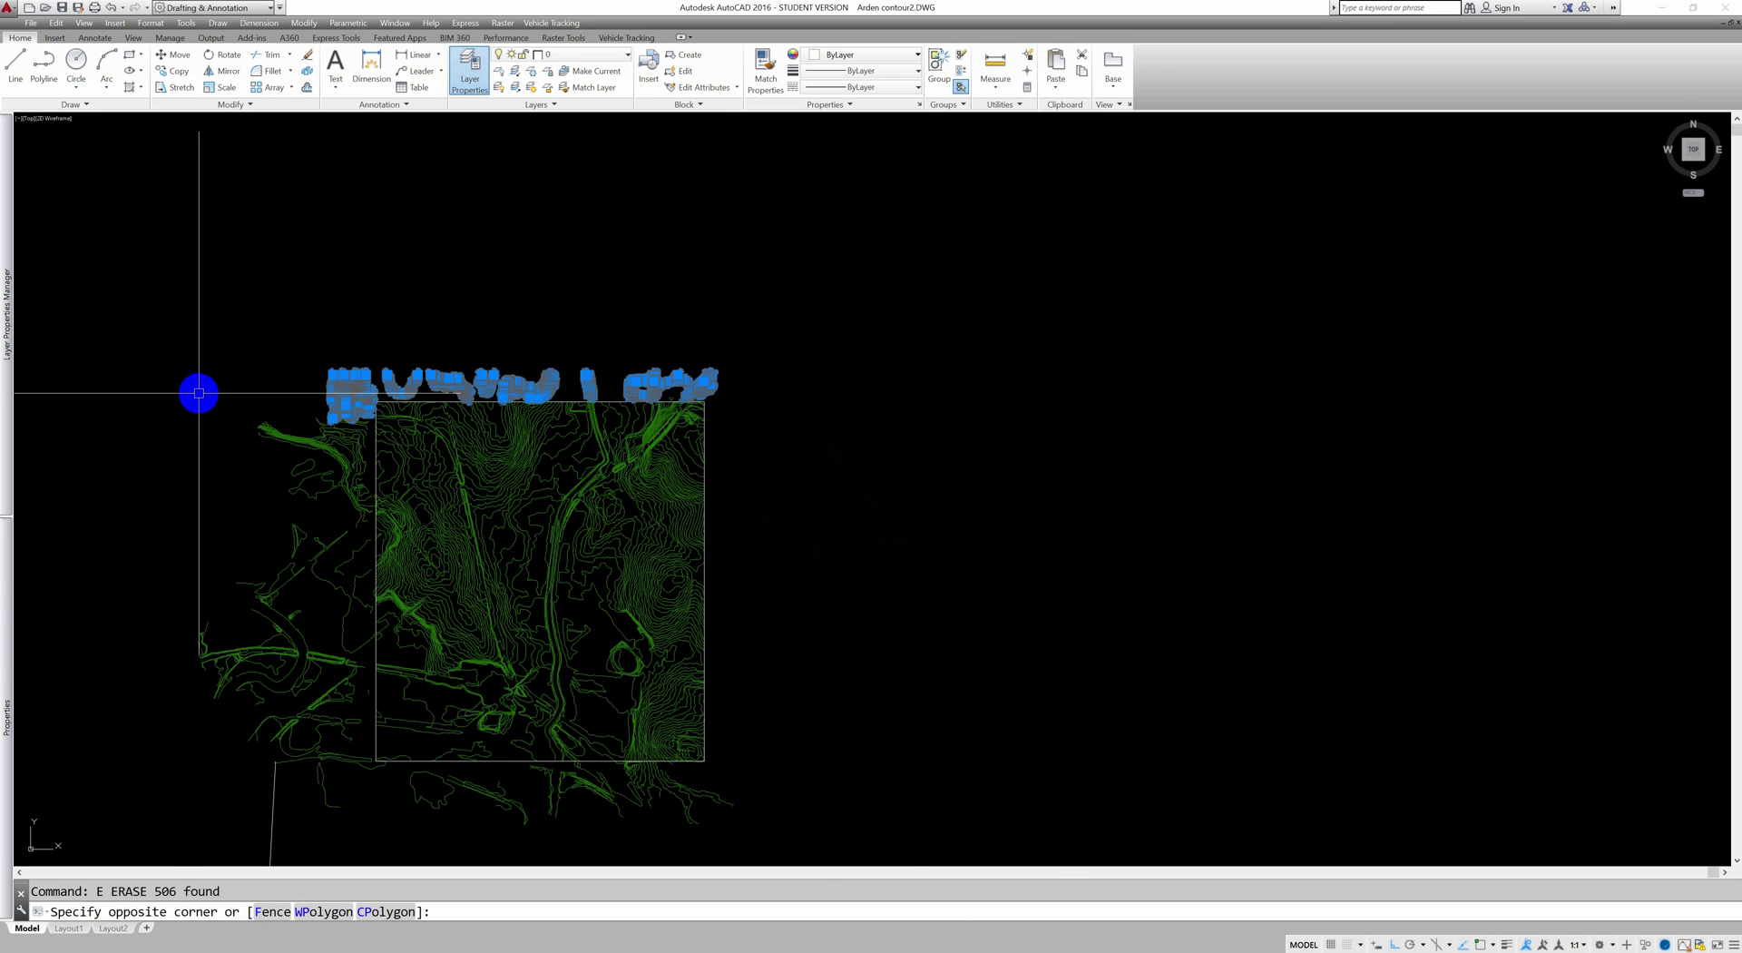
type("e")
key("Return")
Erase the contour remnants lying south of the site rectangle
middle_click_drag(327, 351, 448, 241)
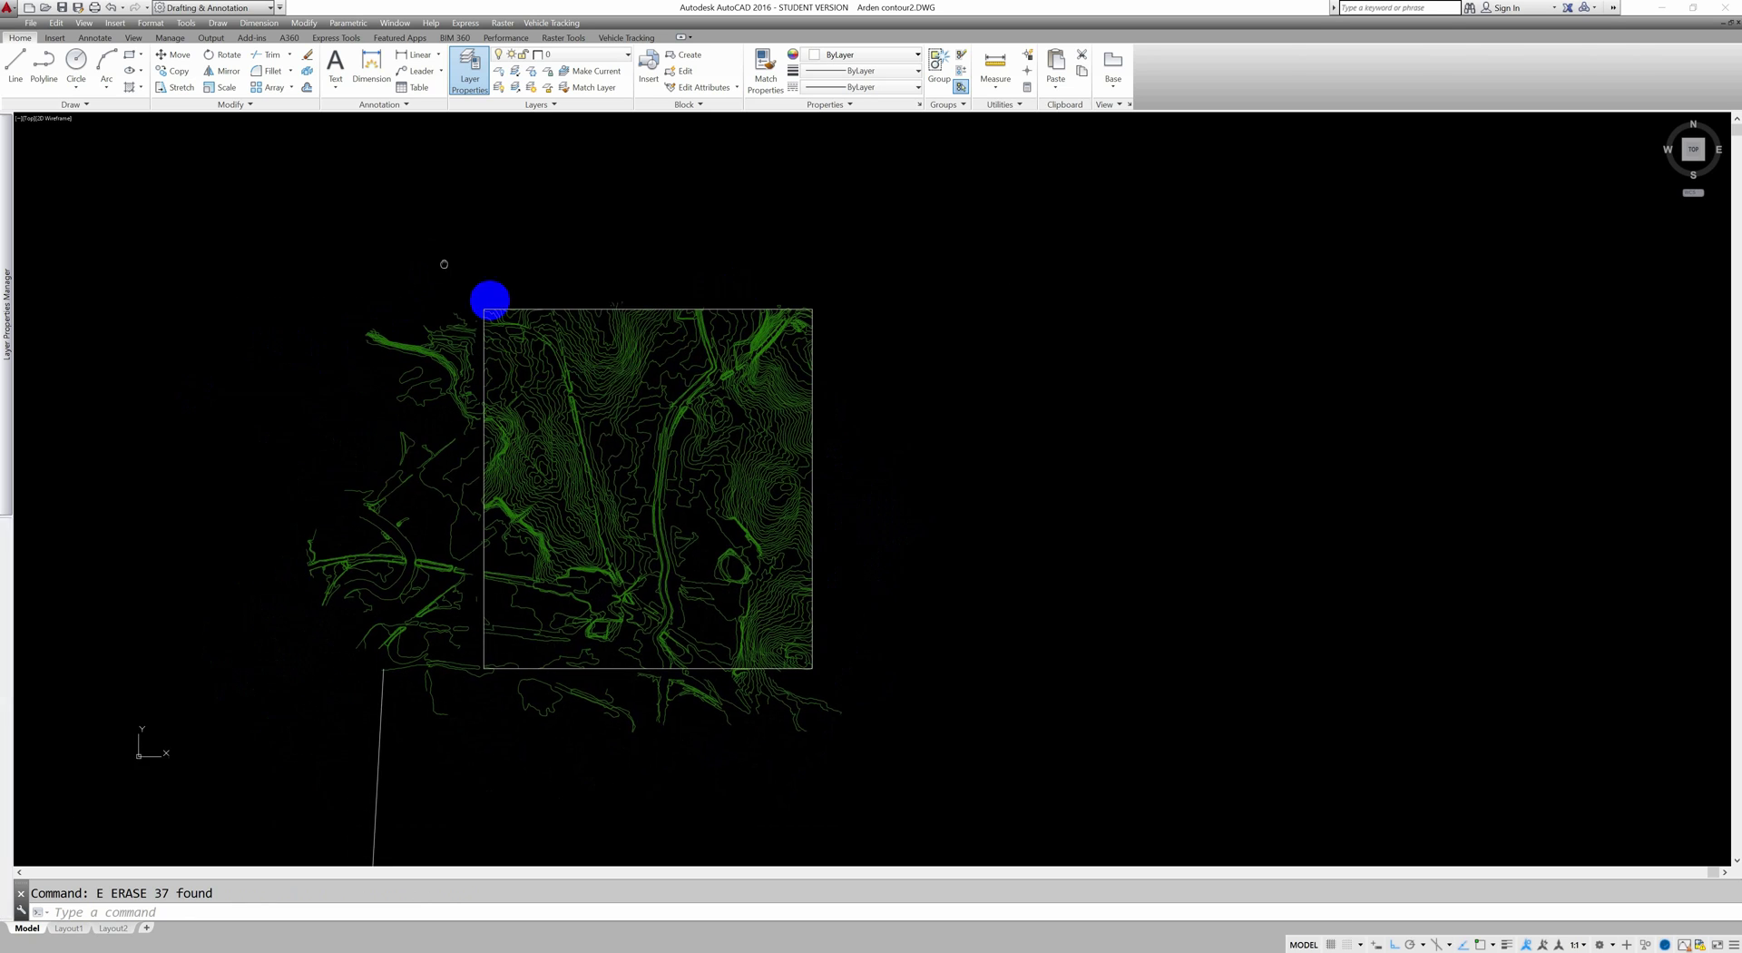
left_click(892, 808)
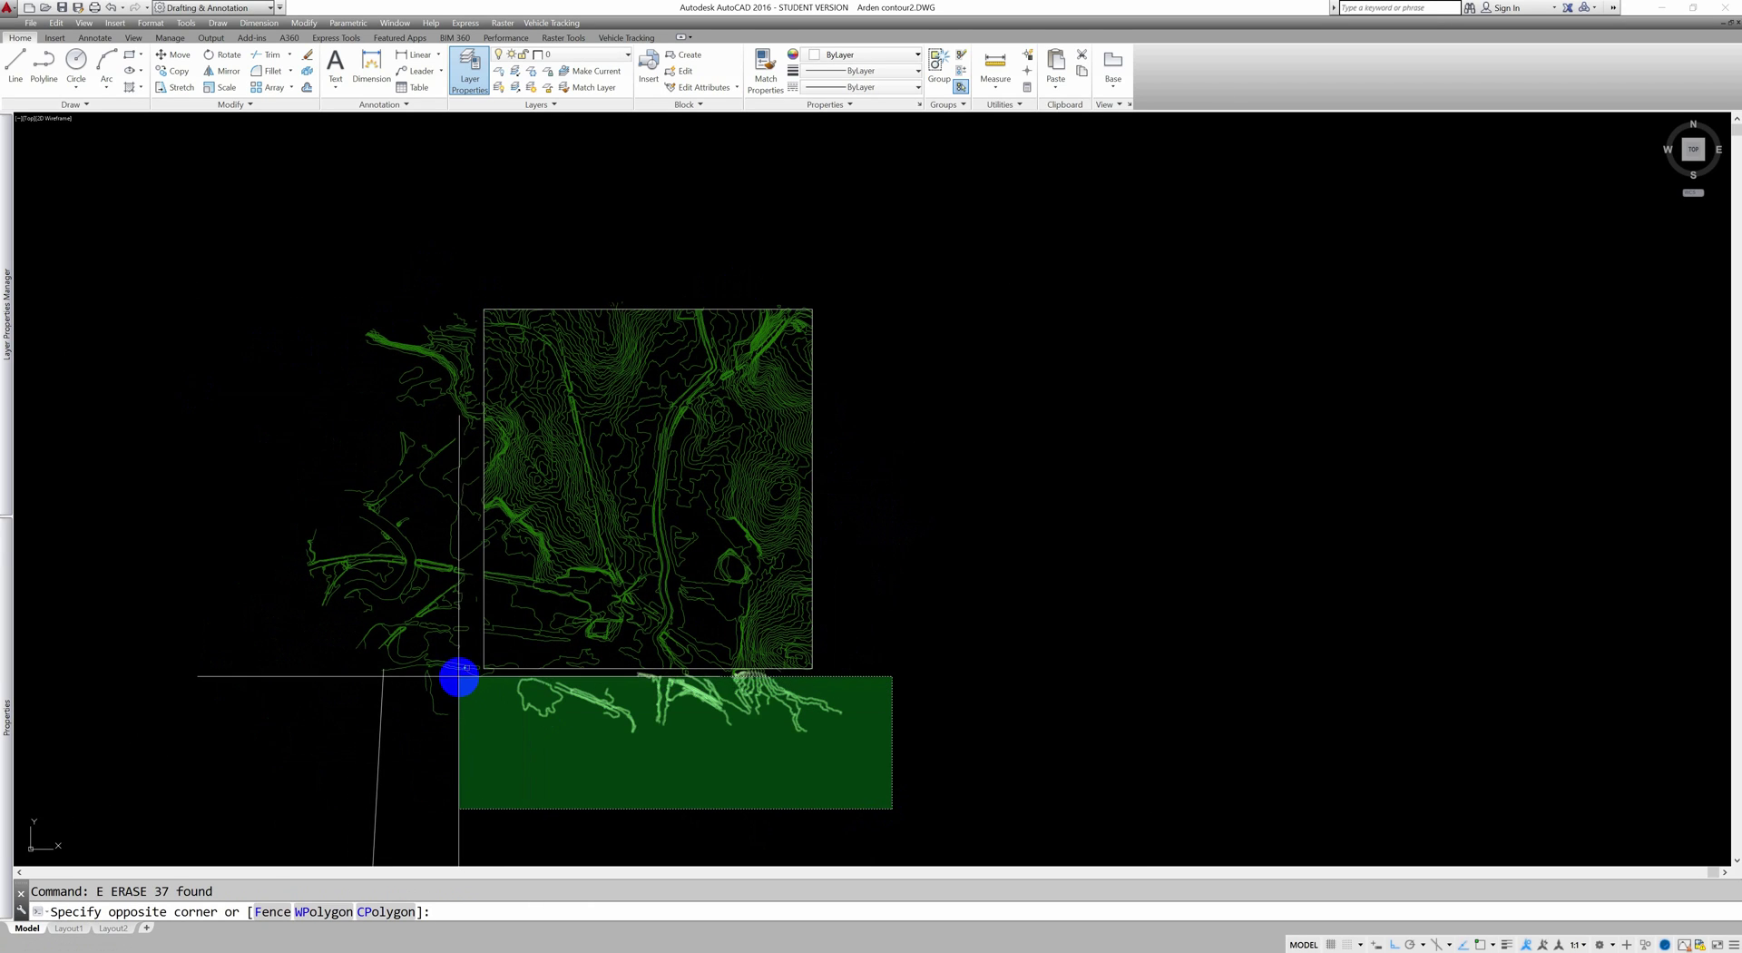
left_click(456, 674)
type("e")
key("Return")
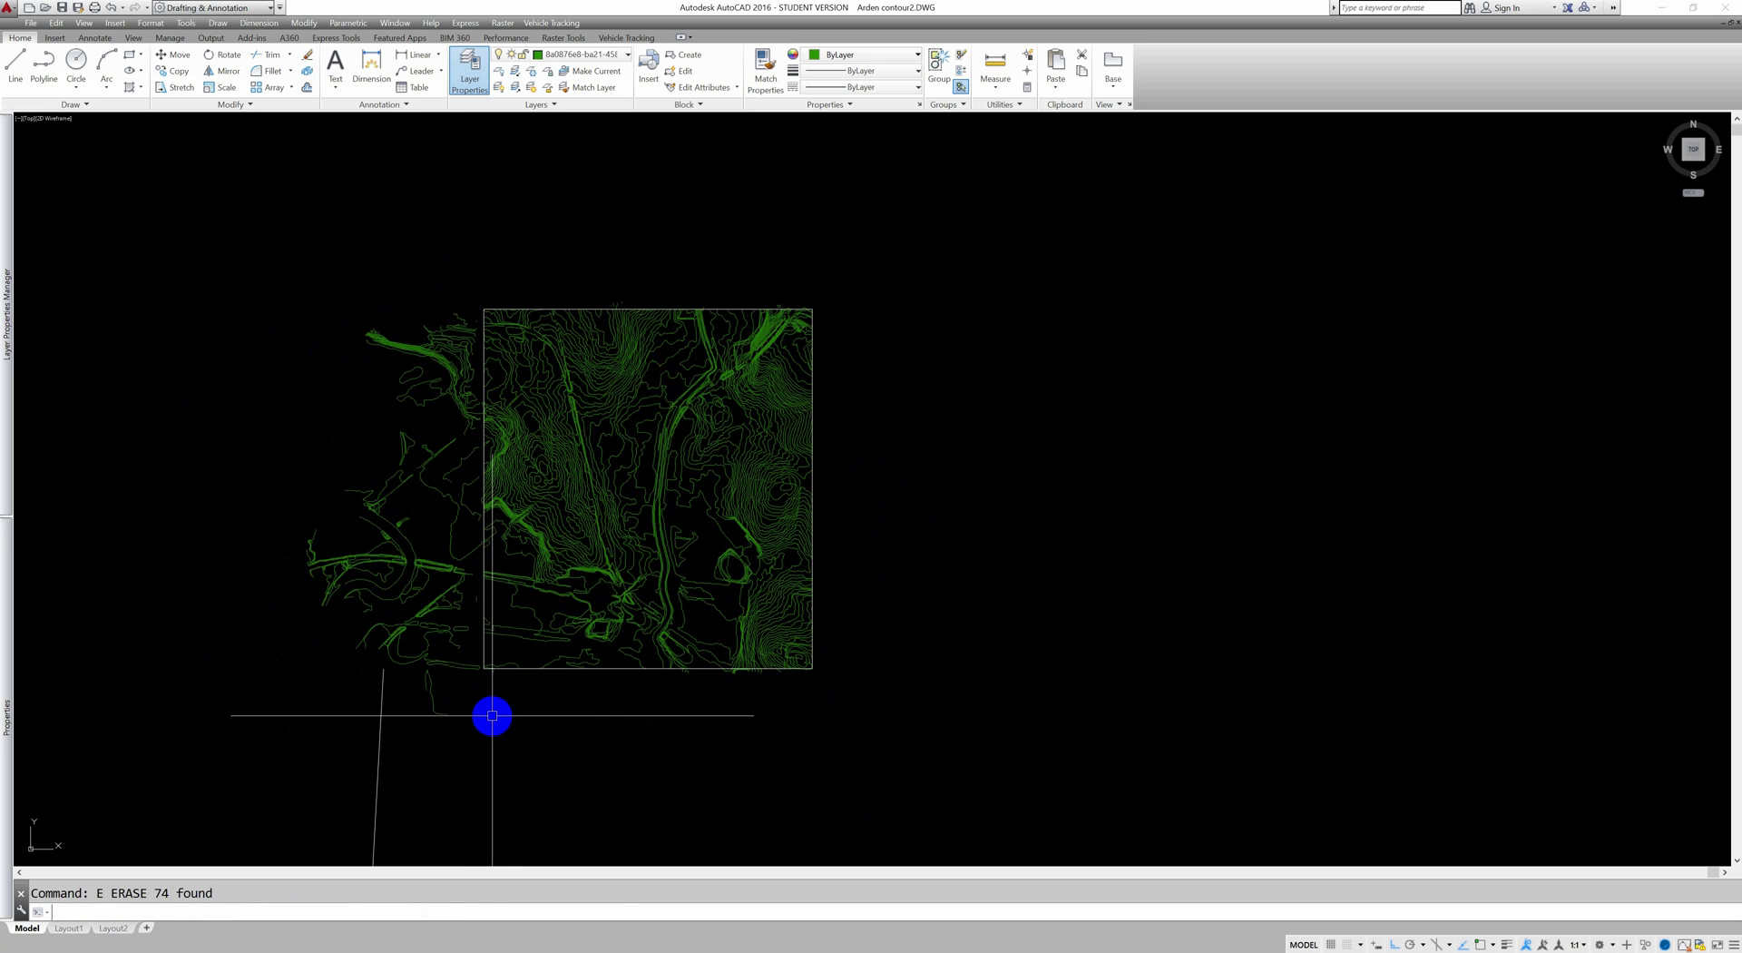
Erase the contours lying west of the site rectangle together with the polyline running to the drawing origin
left_click(474, 707)
mouse_move(470, 653)
left_mouse_down()
mouse_move(476, 365)
mouse_move(393, 237)
mouse_move(171, 265)
left_mouse_up()
type("e")
key("Return")
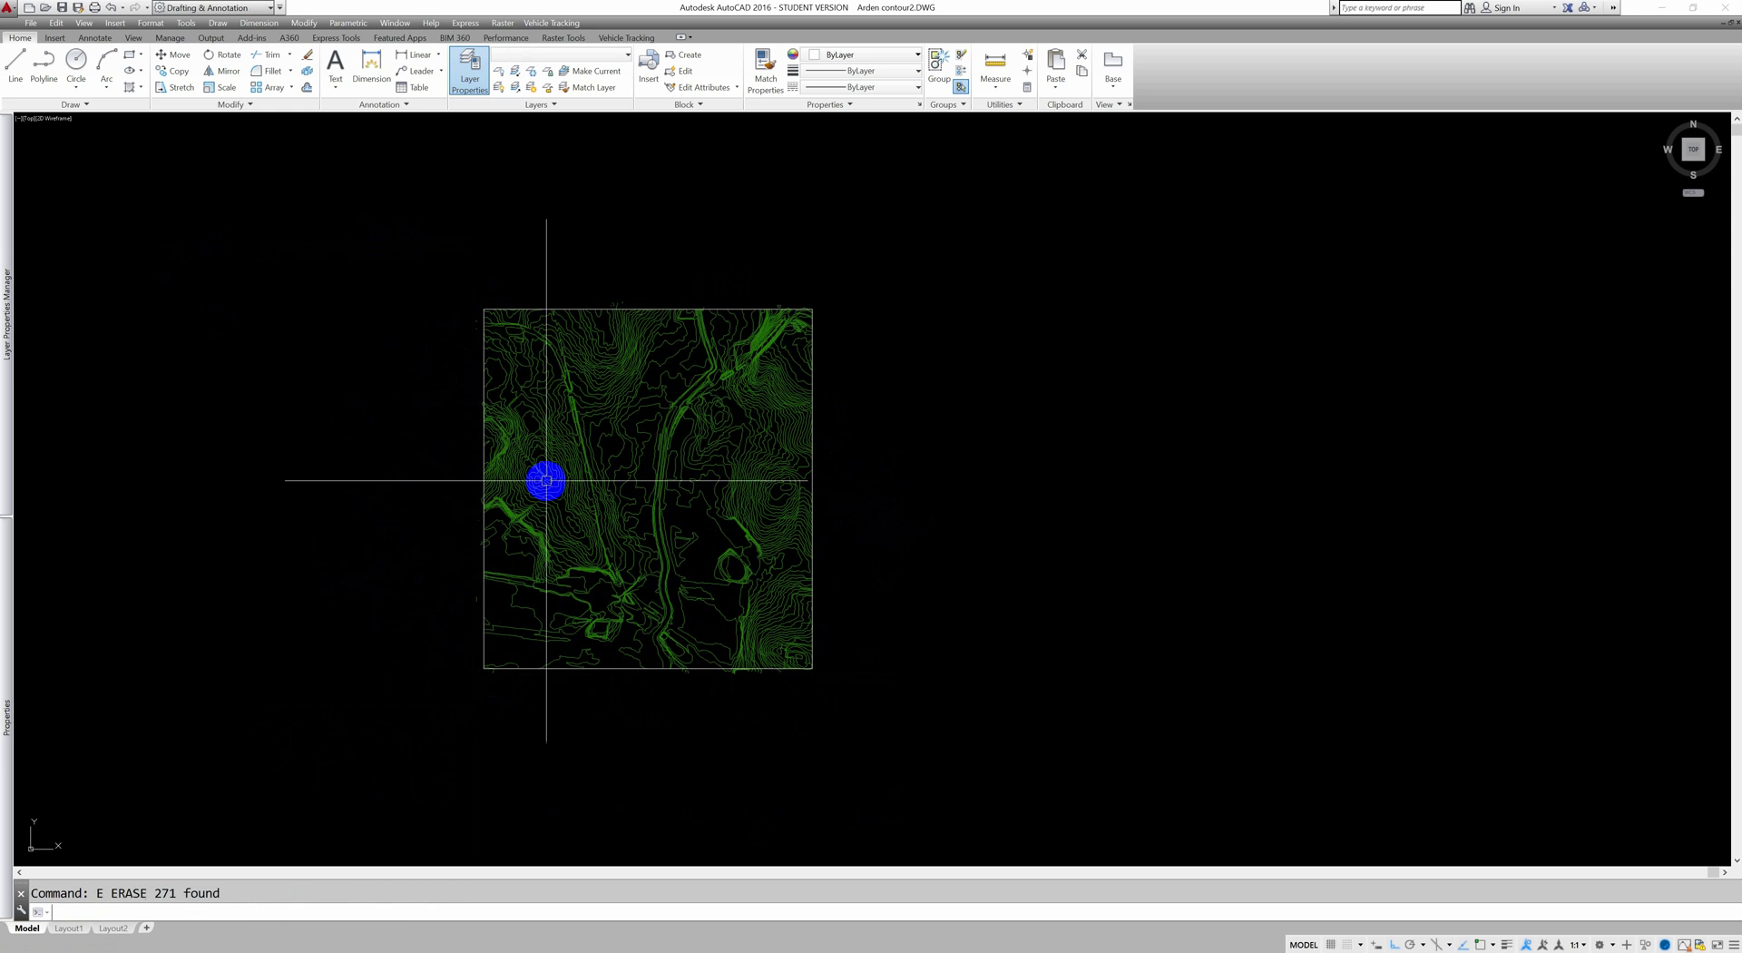
Erase the small leftover contour fragments just outside the rectangle's north-west corner and along its north edge
scroll(476, 283, "up", 2)
scroll(476, 283, "up", 2)
left_click_drag(484, 338, 406, 468)
type("e")
key("Return")
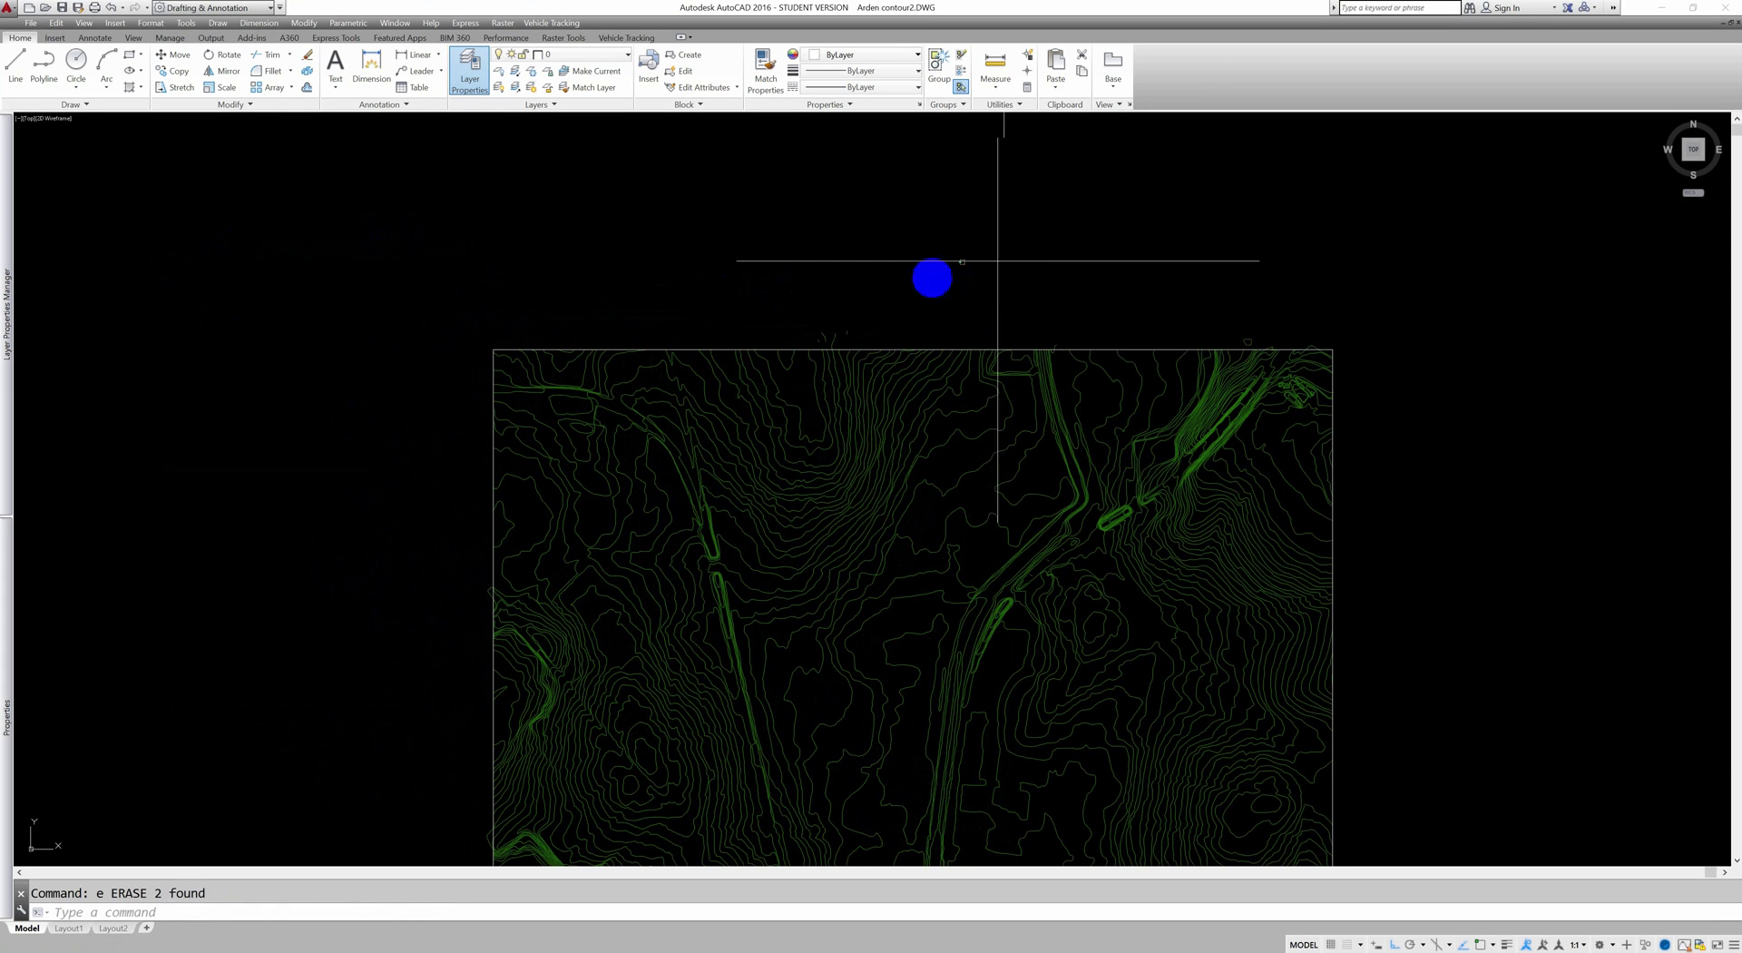
left_click(1003, 260)
left_click(797, 338)
type("e")
key("Return")
Place a point on the south-west corner of the site rectangle using object snap
scroll(1434, 295, "down", 3)
middle_click_drag(1389, 555, 1230, 536)
mouse_move(1389, 641)
middle_mouse_down()
mouse_move(1252, 653)
mouse_move(1213, 677)
mouse_move(1039, 683)
middle_mouse_up()
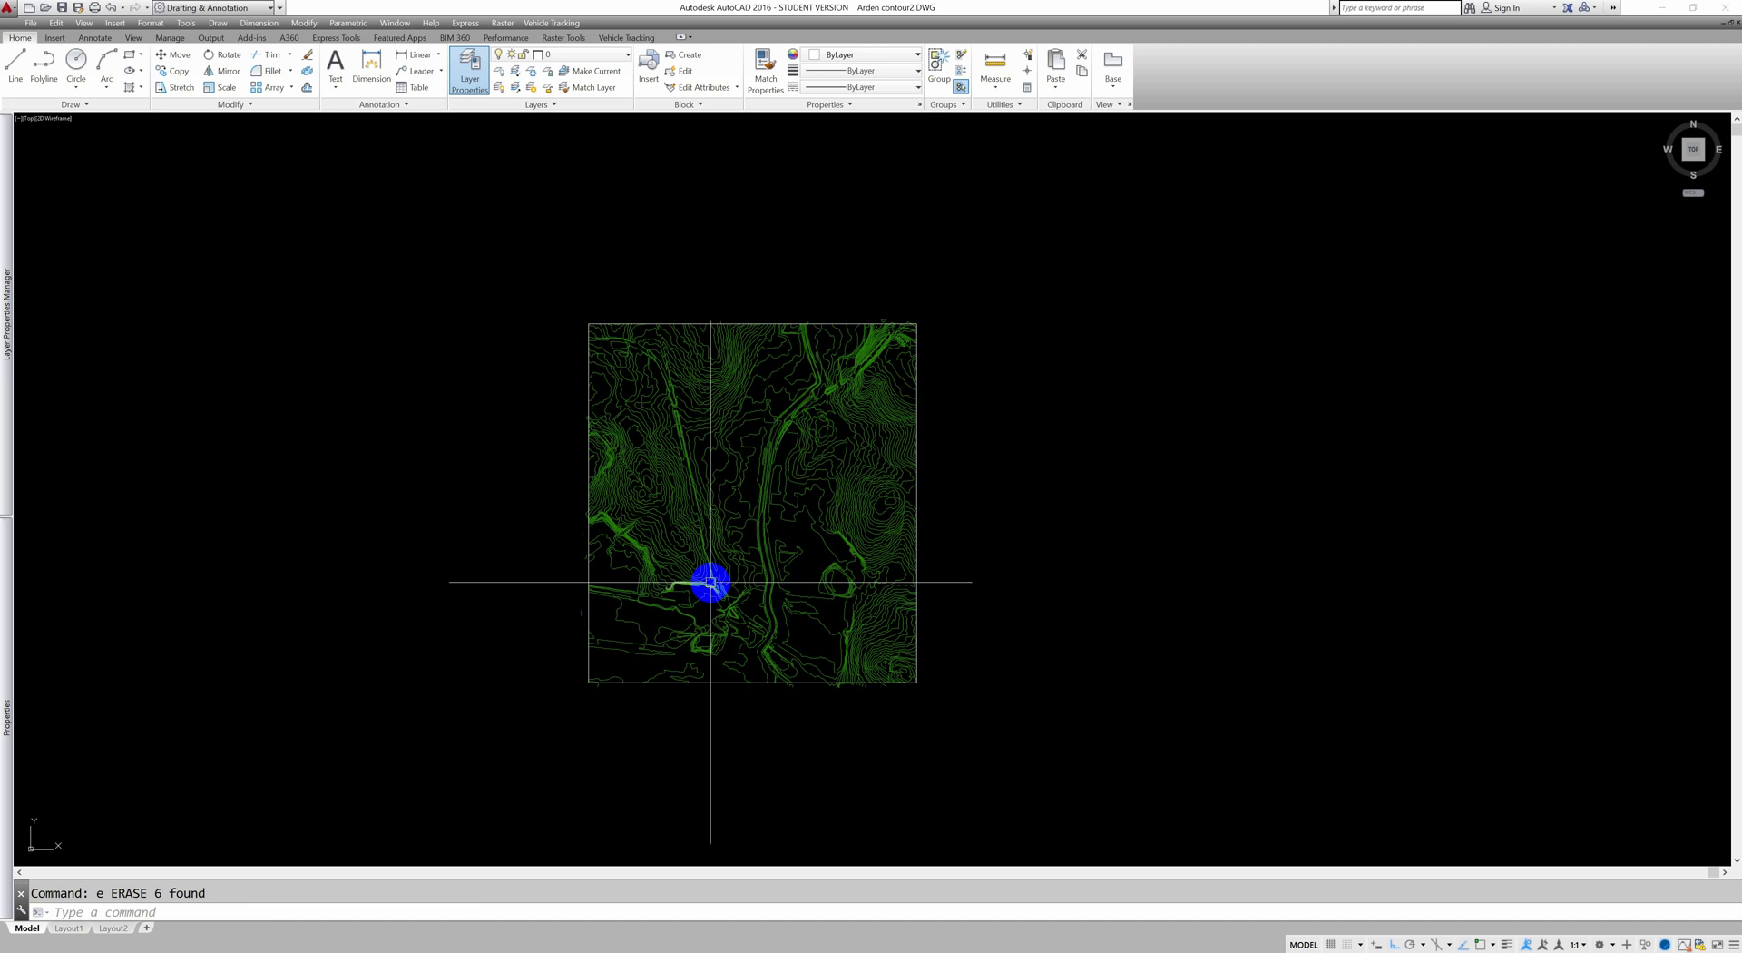
type("po")
key("Return")
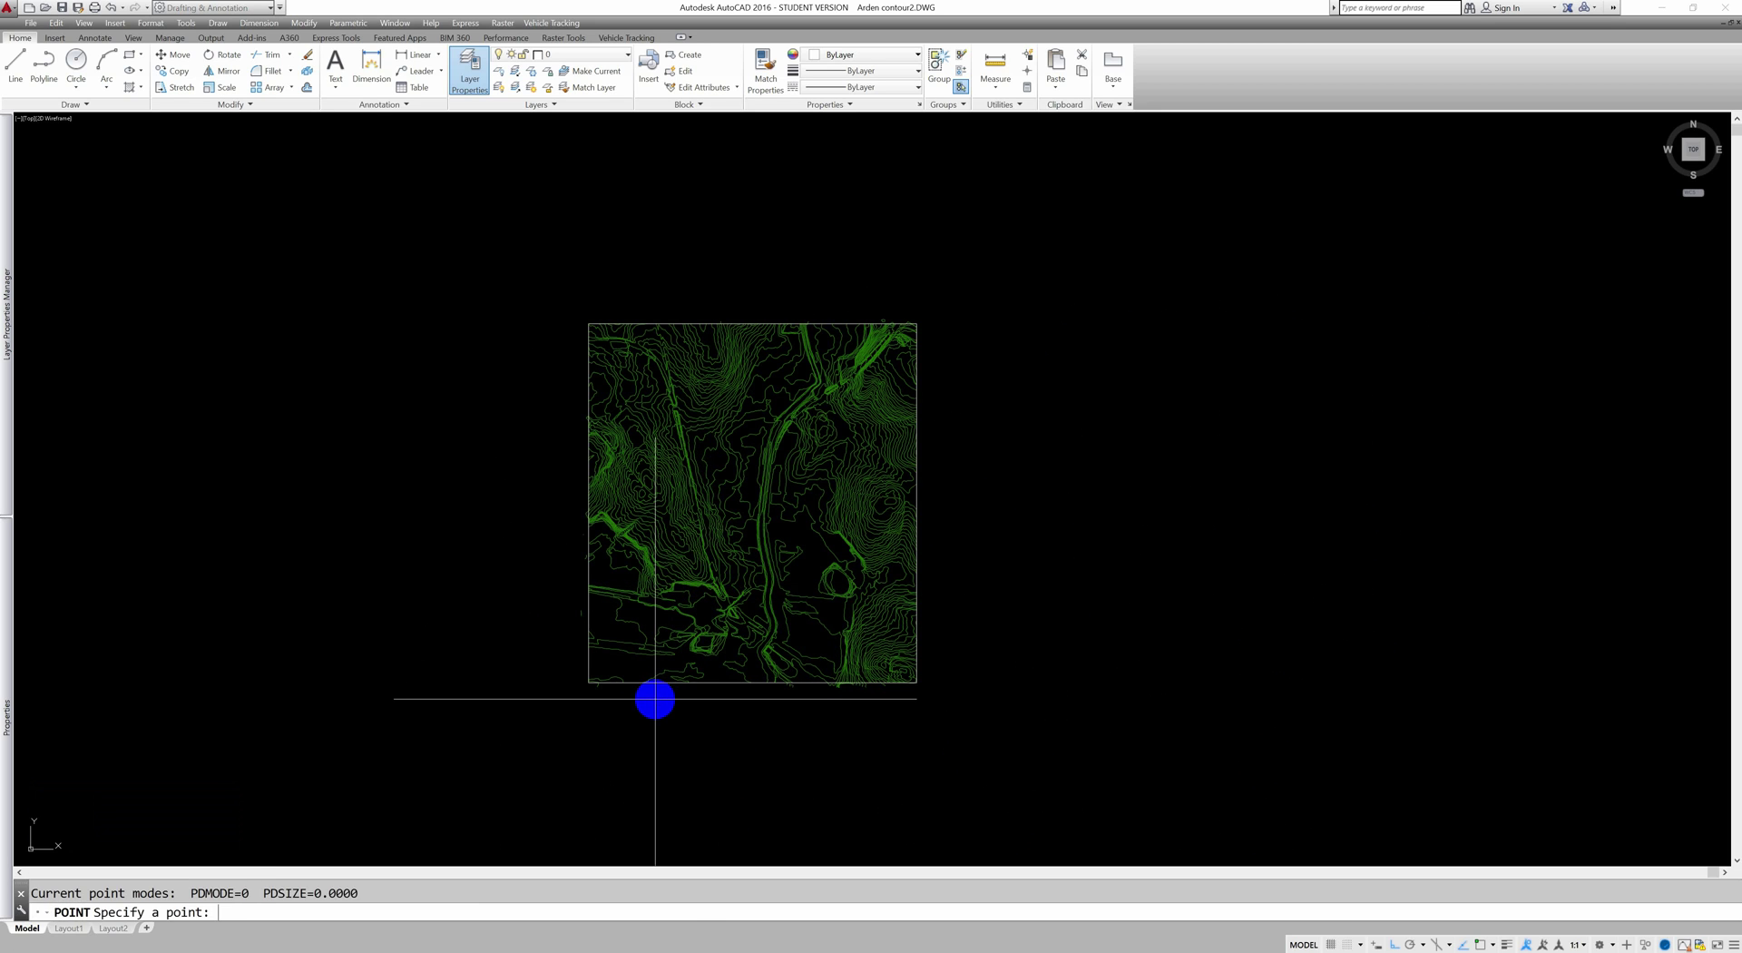
scroll(603, 690, "up", 2)
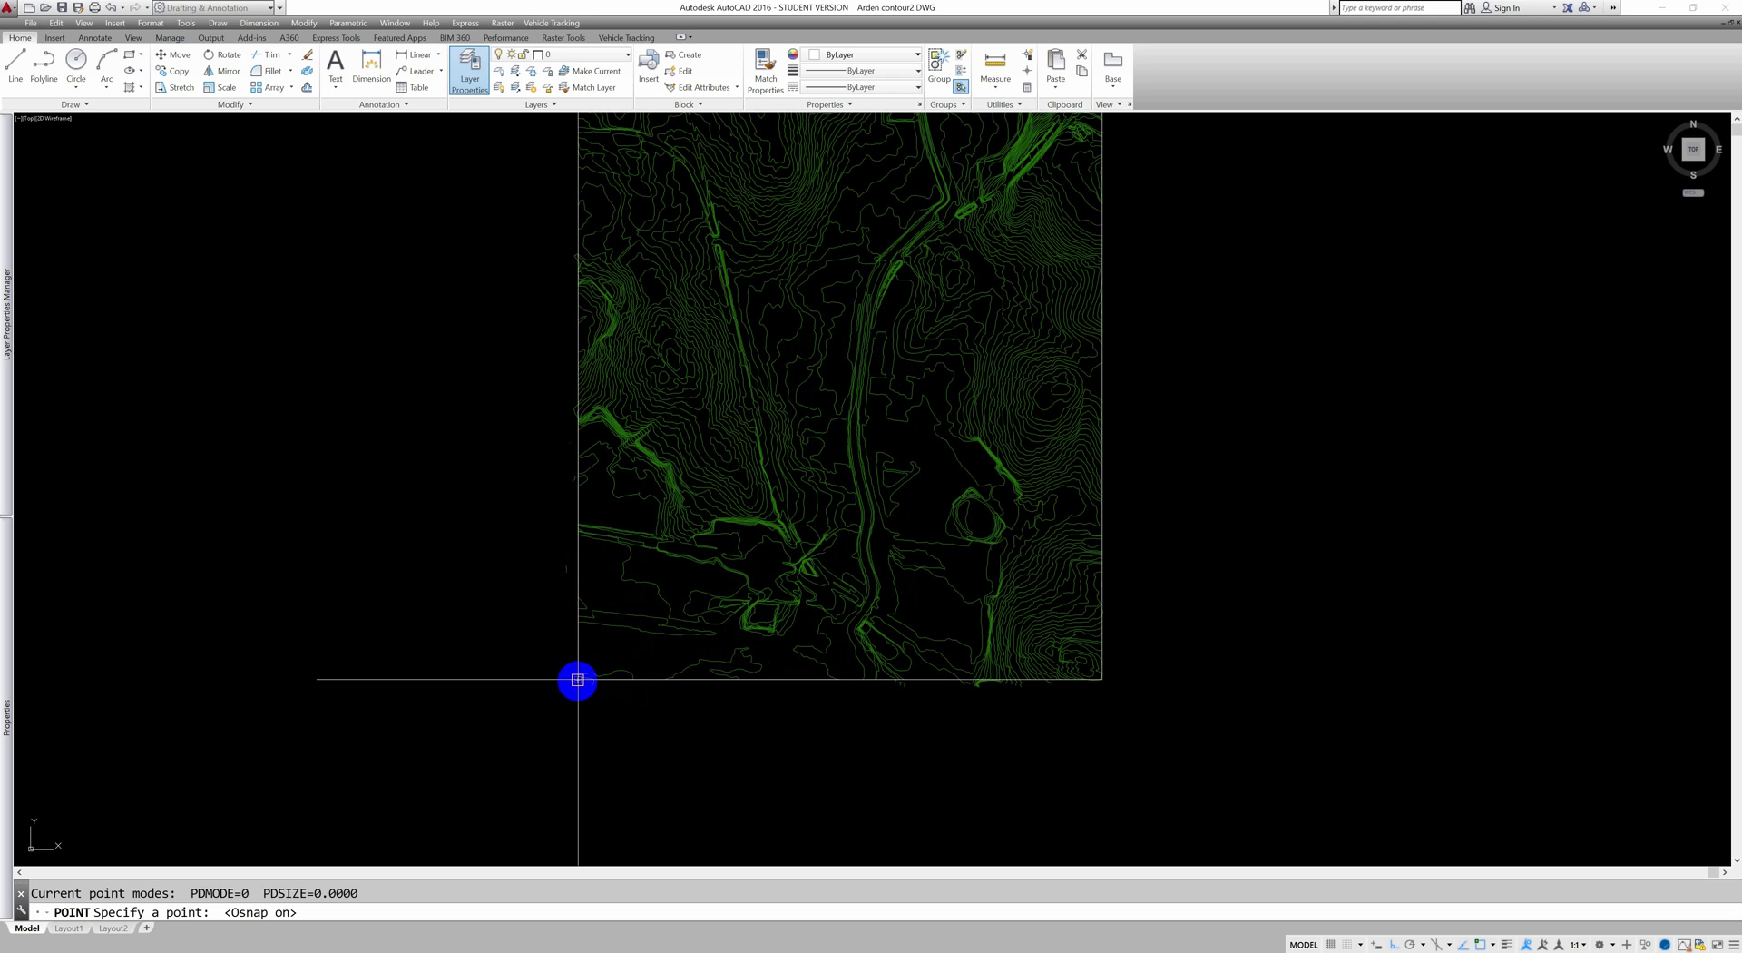
left_click(578, 678)
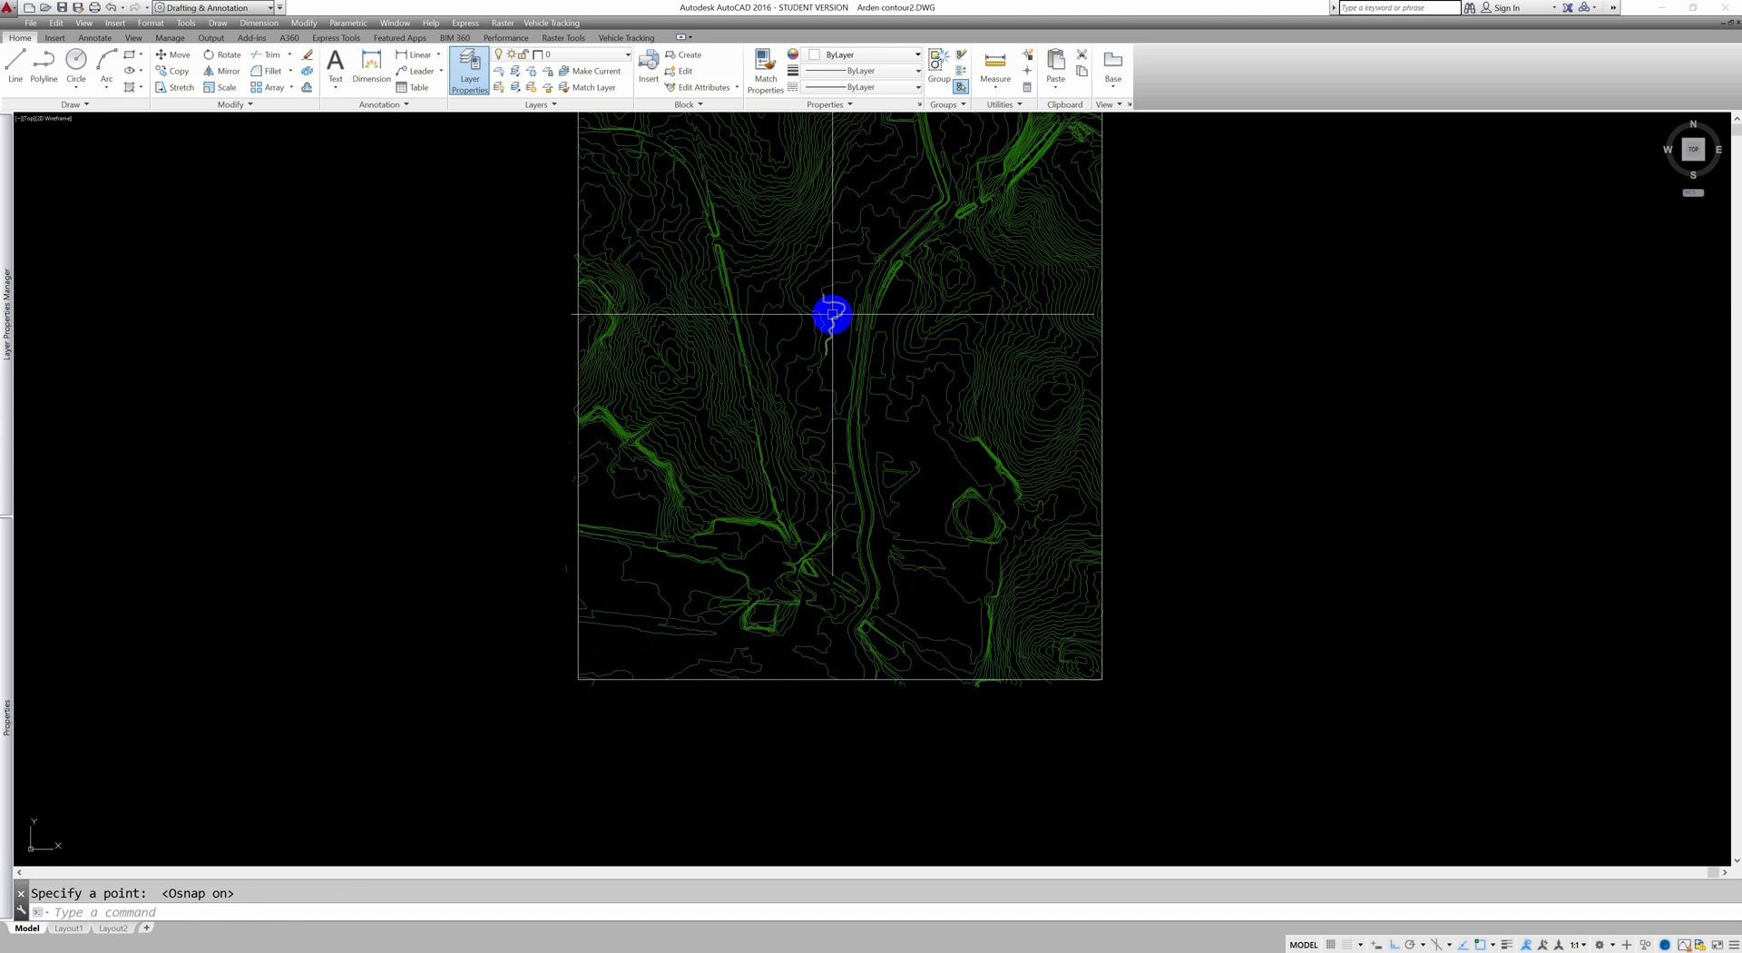
Change the point style to the symbol combining a cross, a circle and a square
middle_click_drag(842, 333, 829, 389)
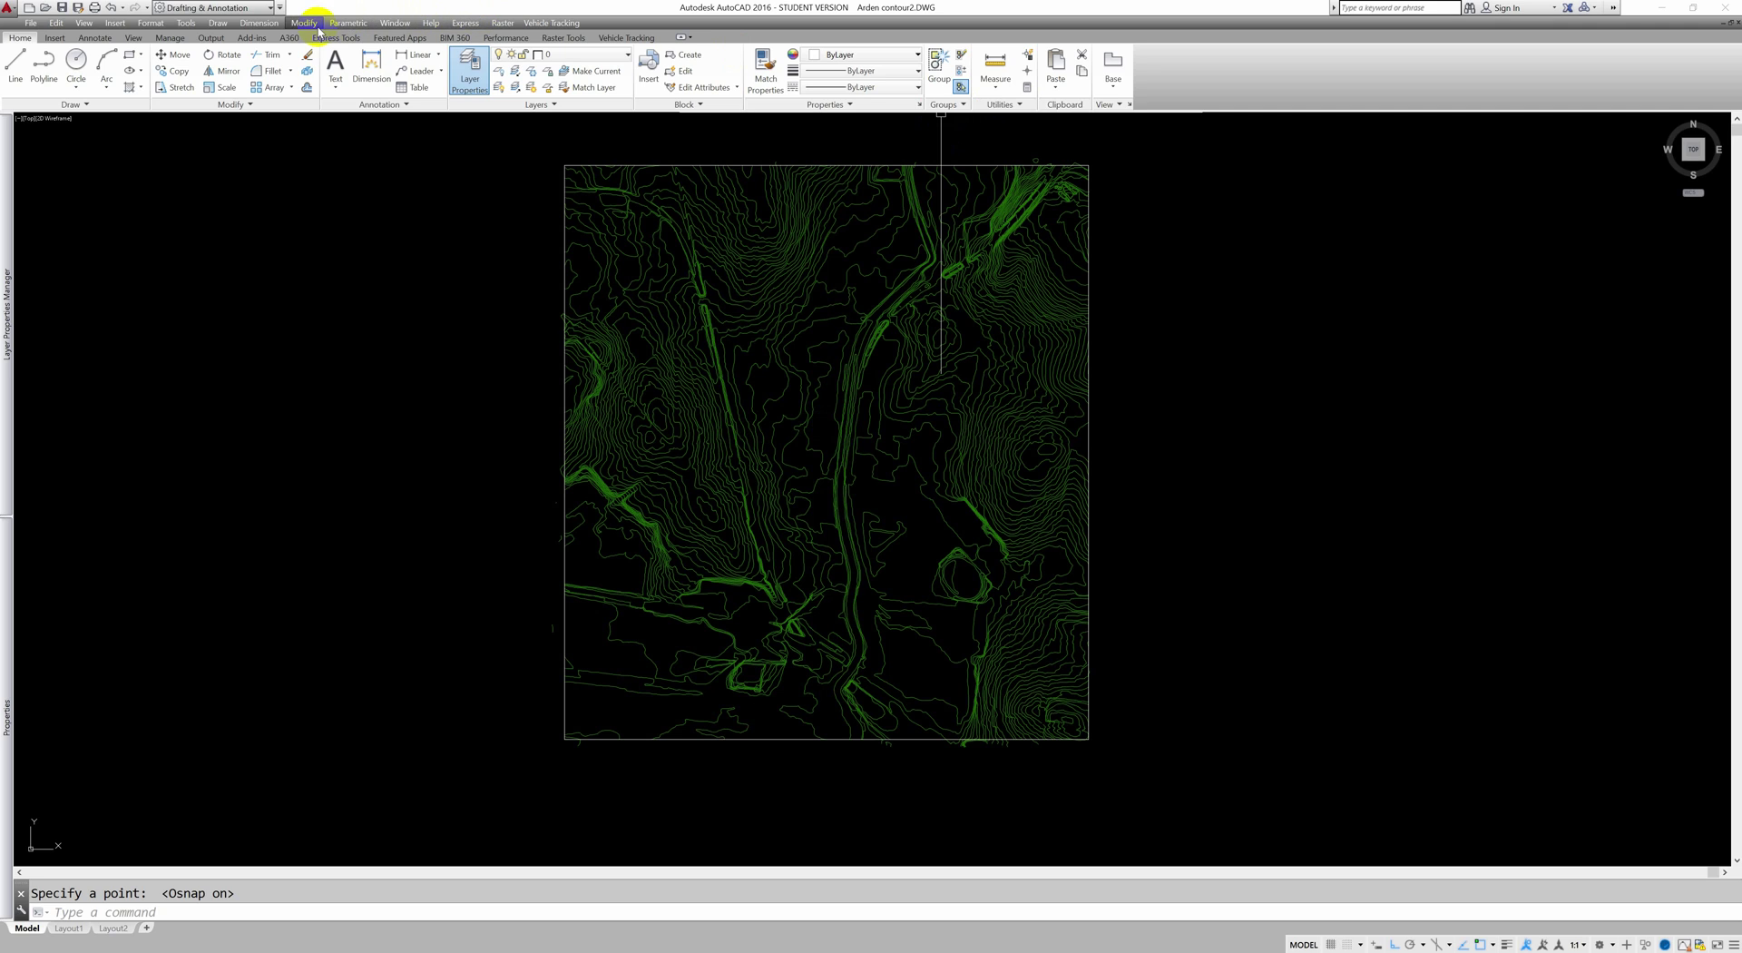
left_click(151, 24)
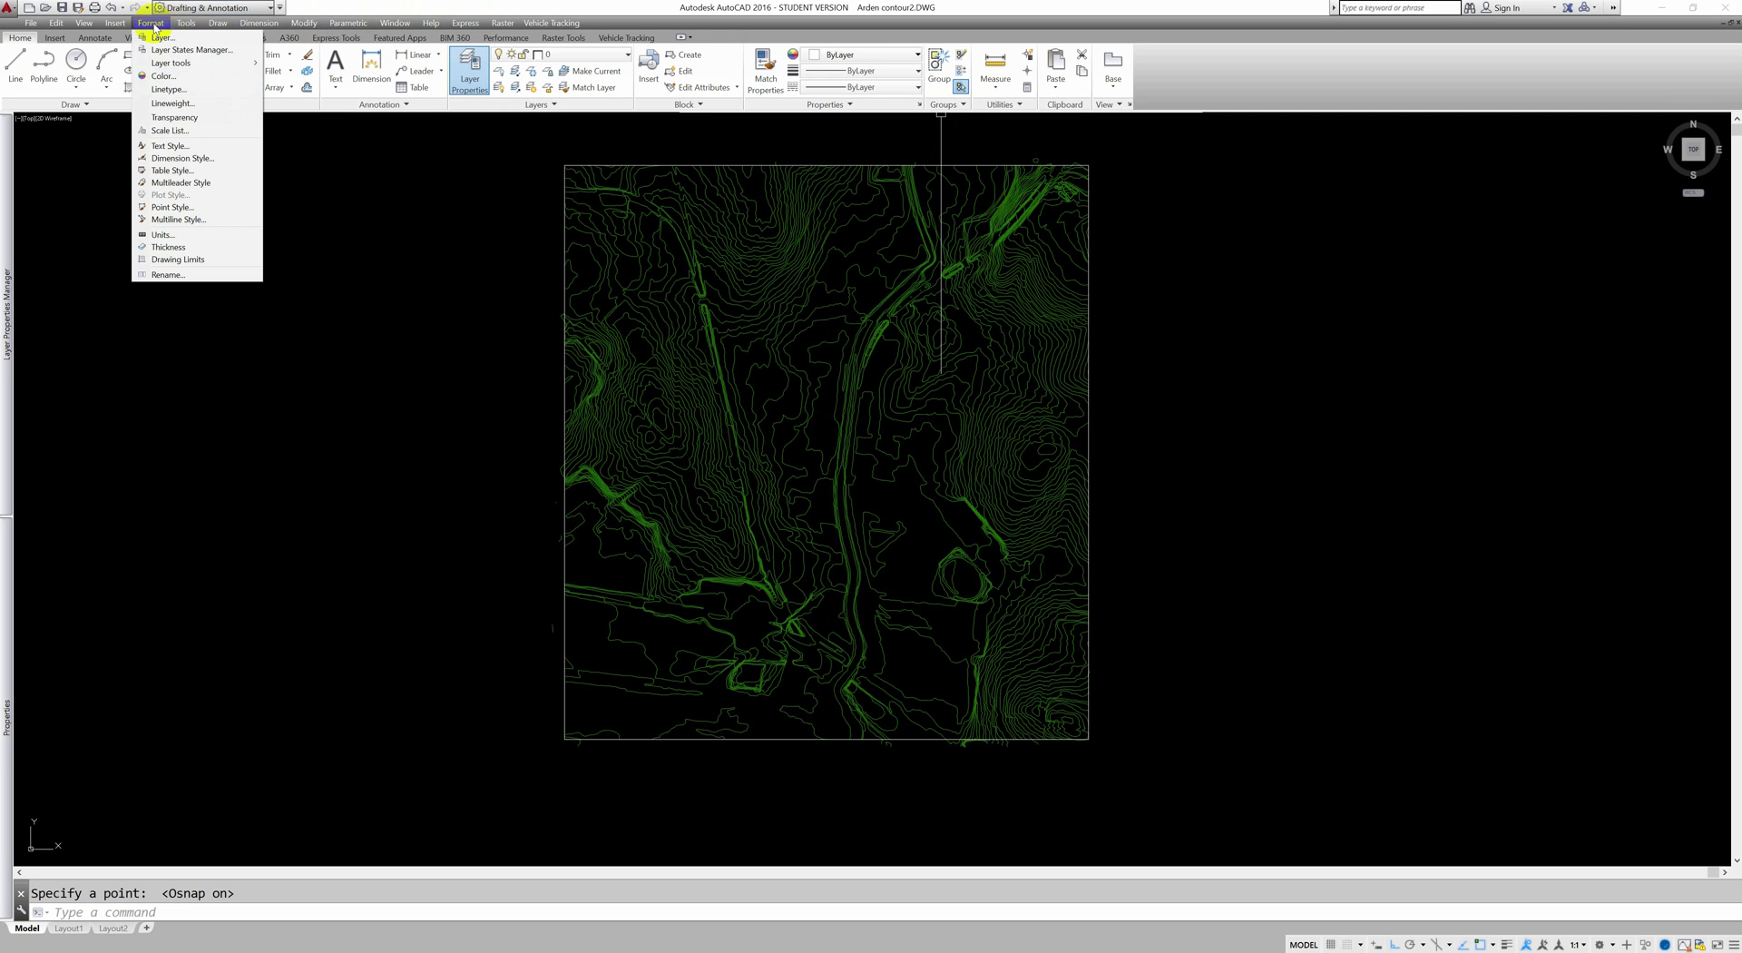
left_click(177, 208)
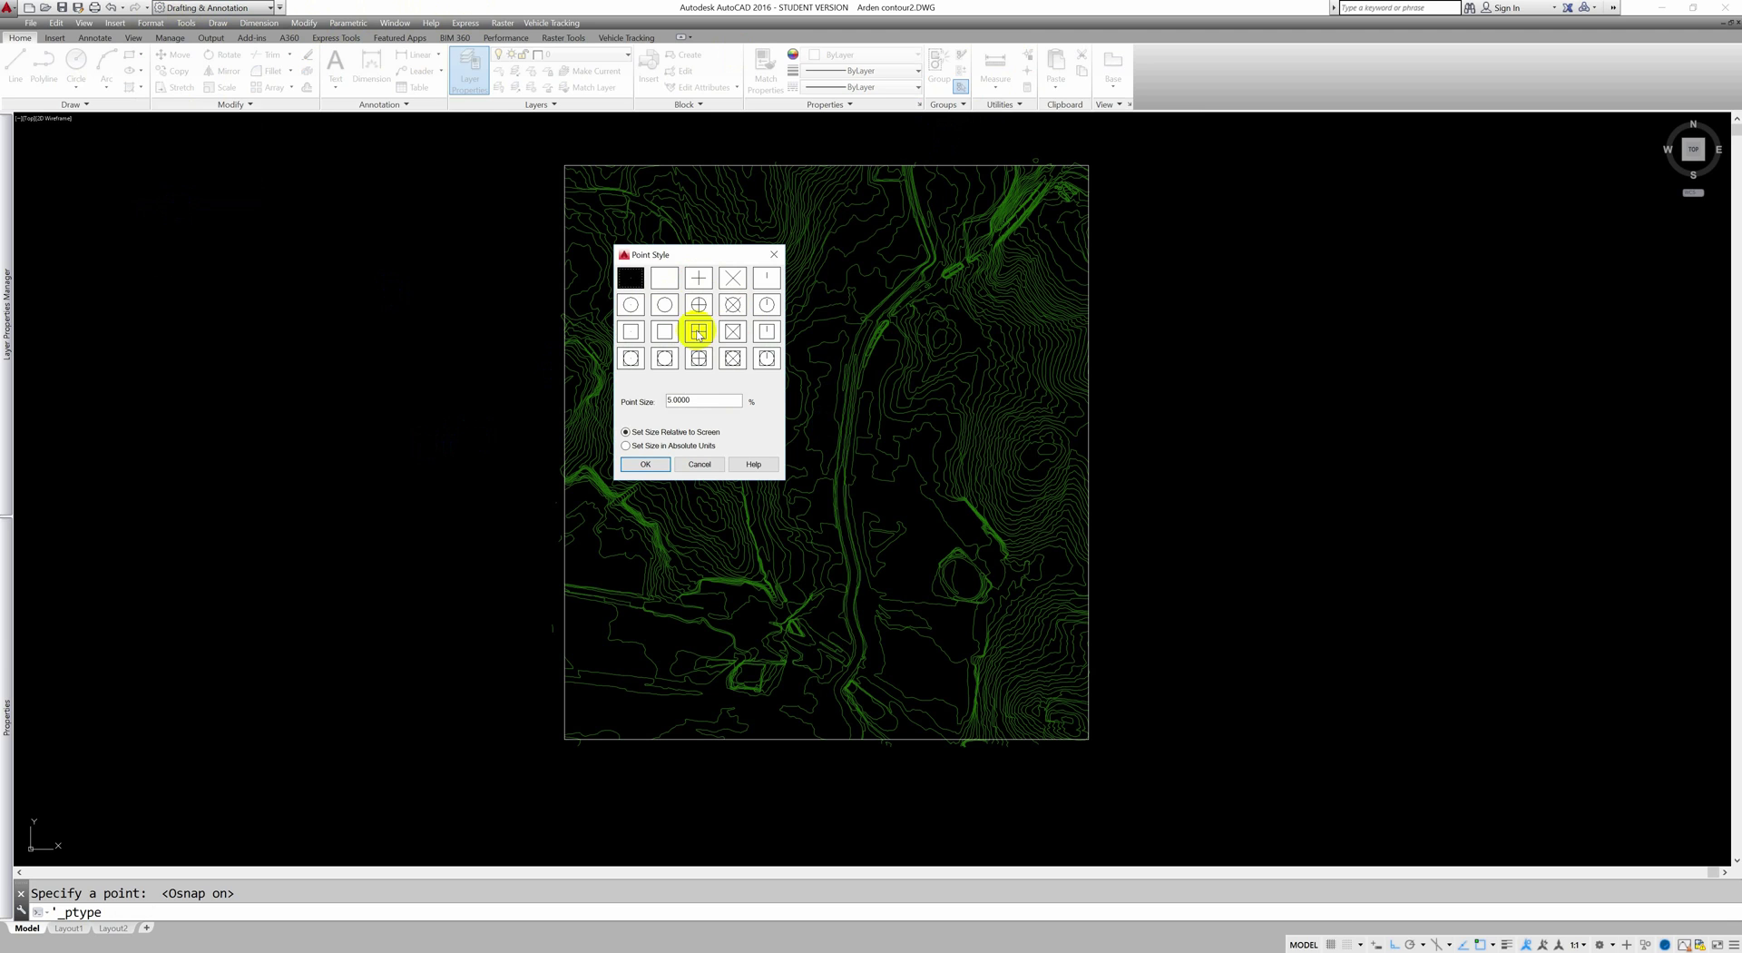
left_click(698, 360)
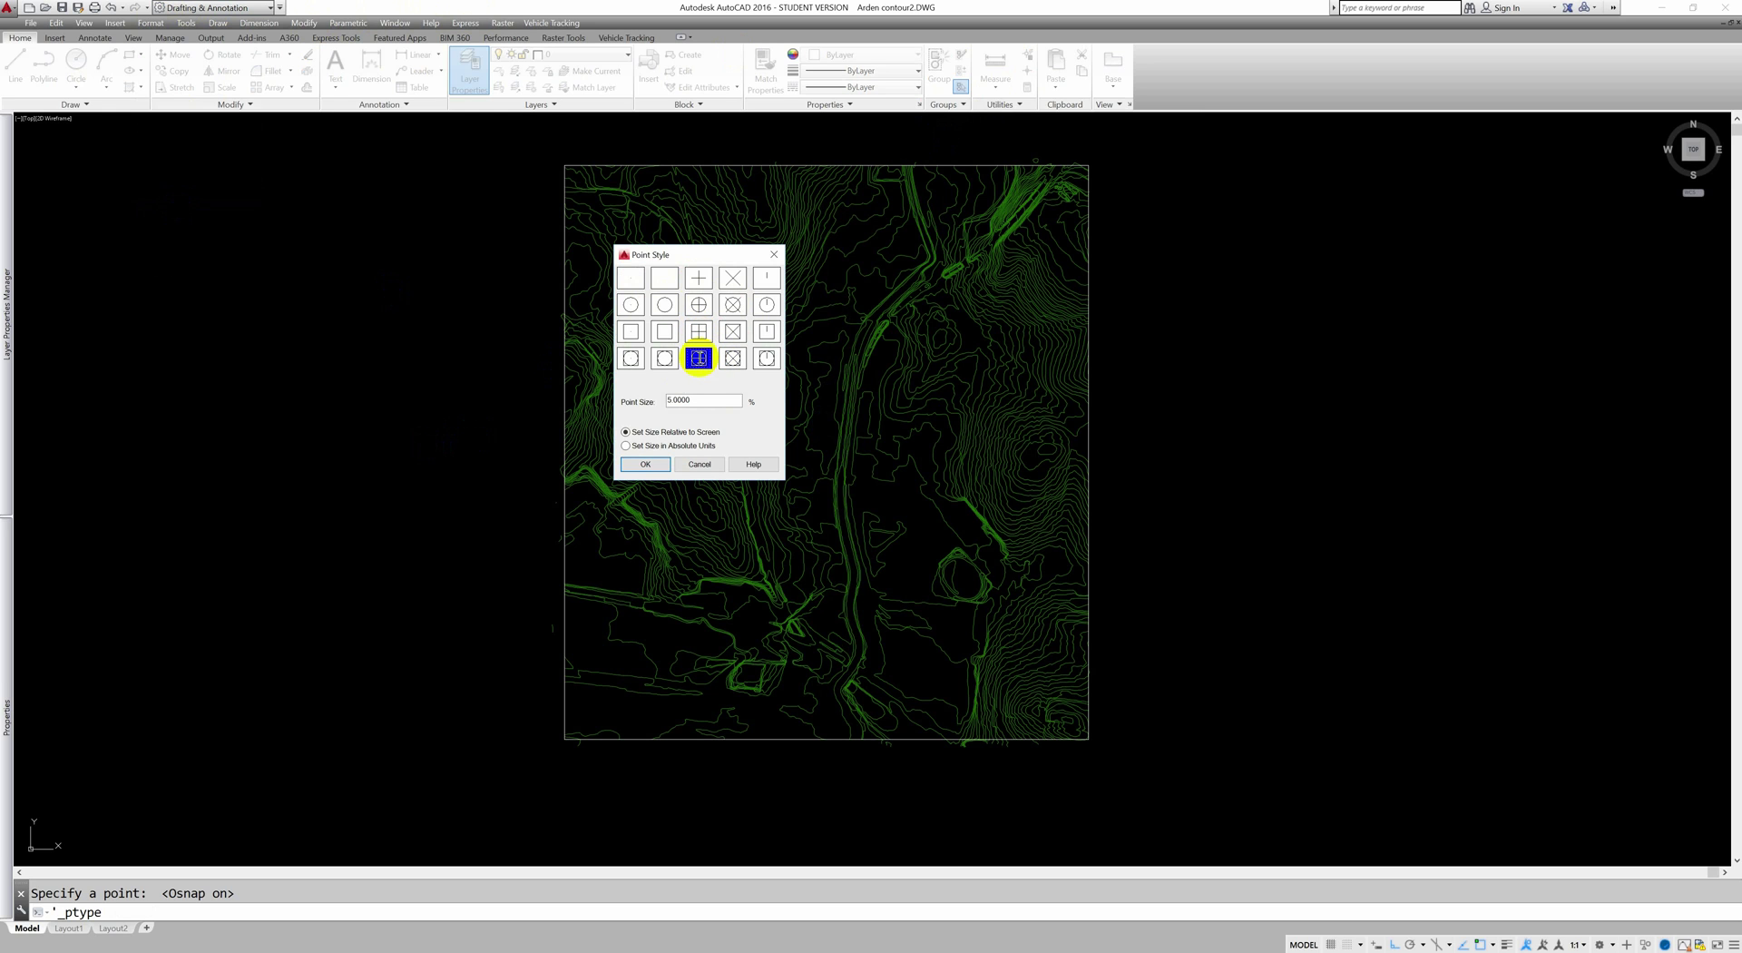
left_click(644, 466)
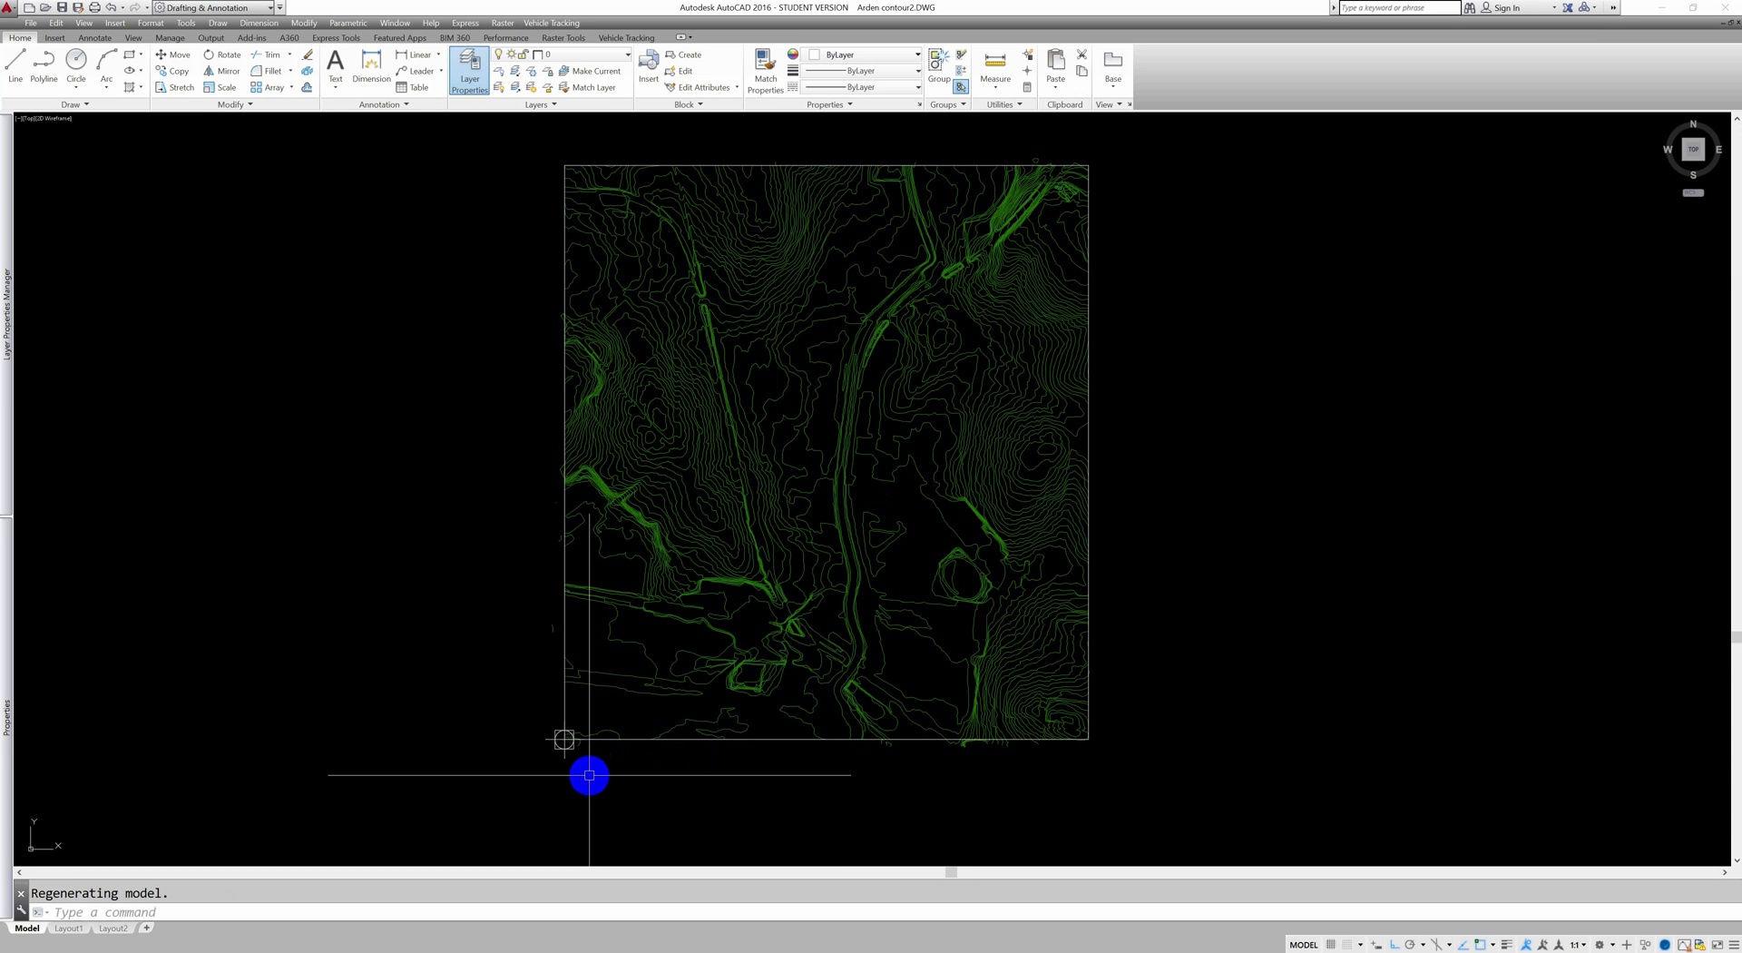
type("p")
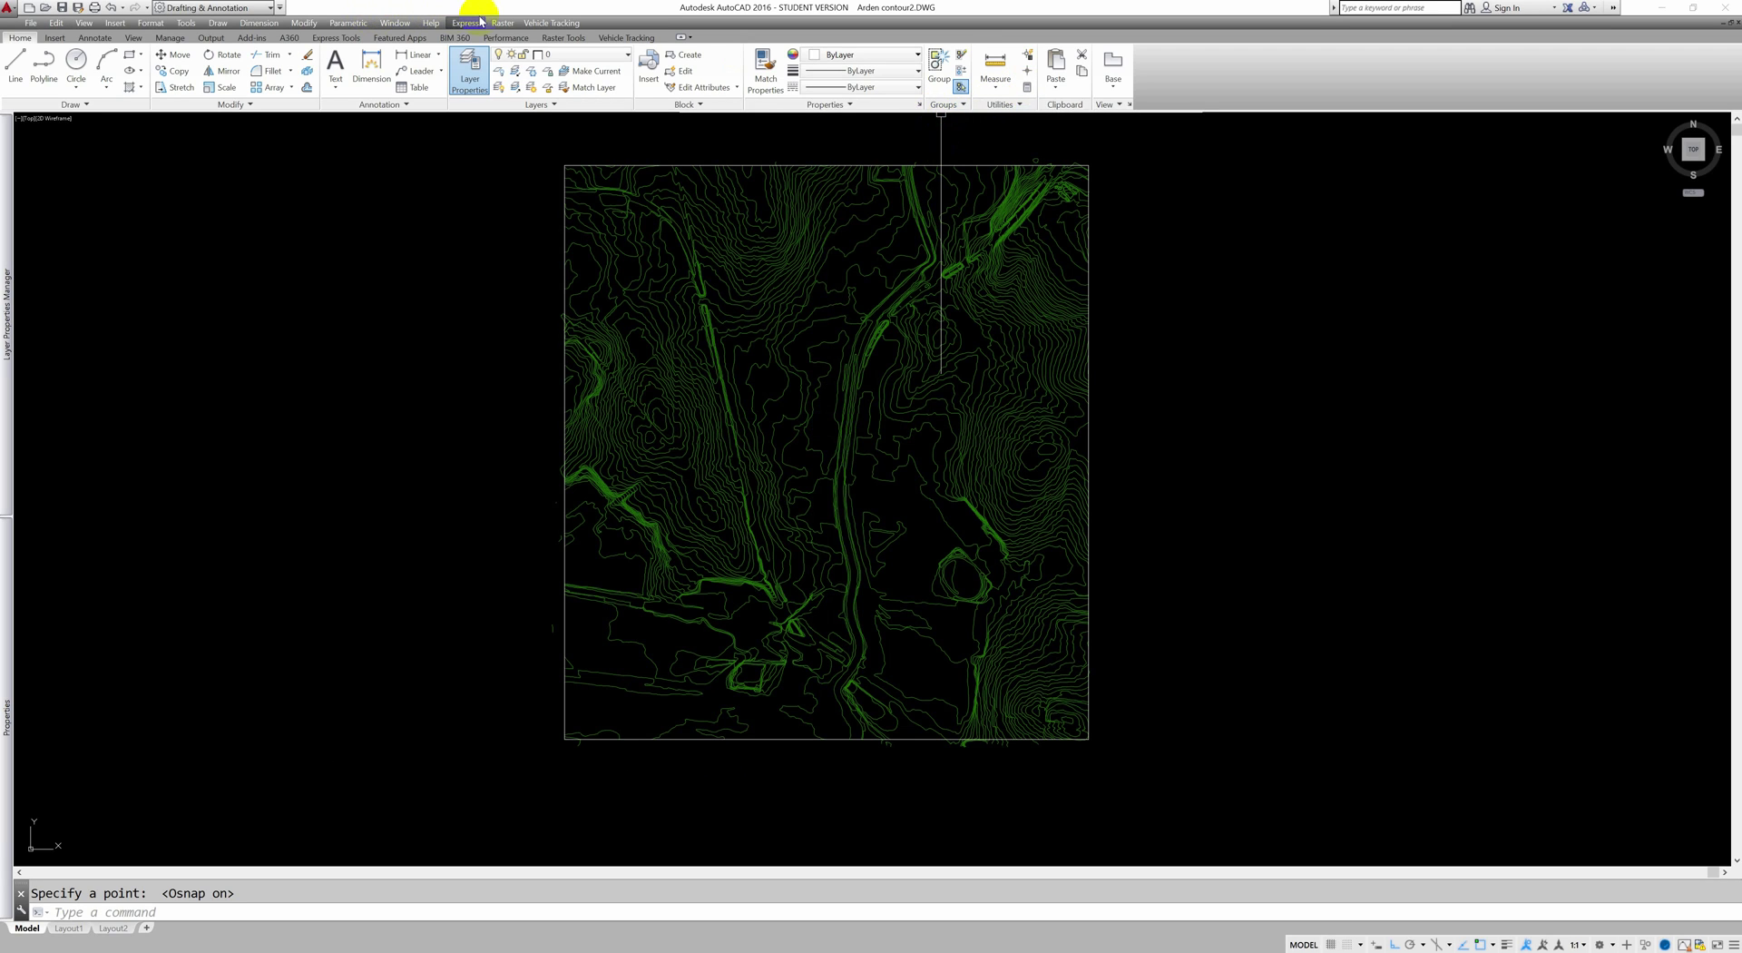
left_click(151, 25)
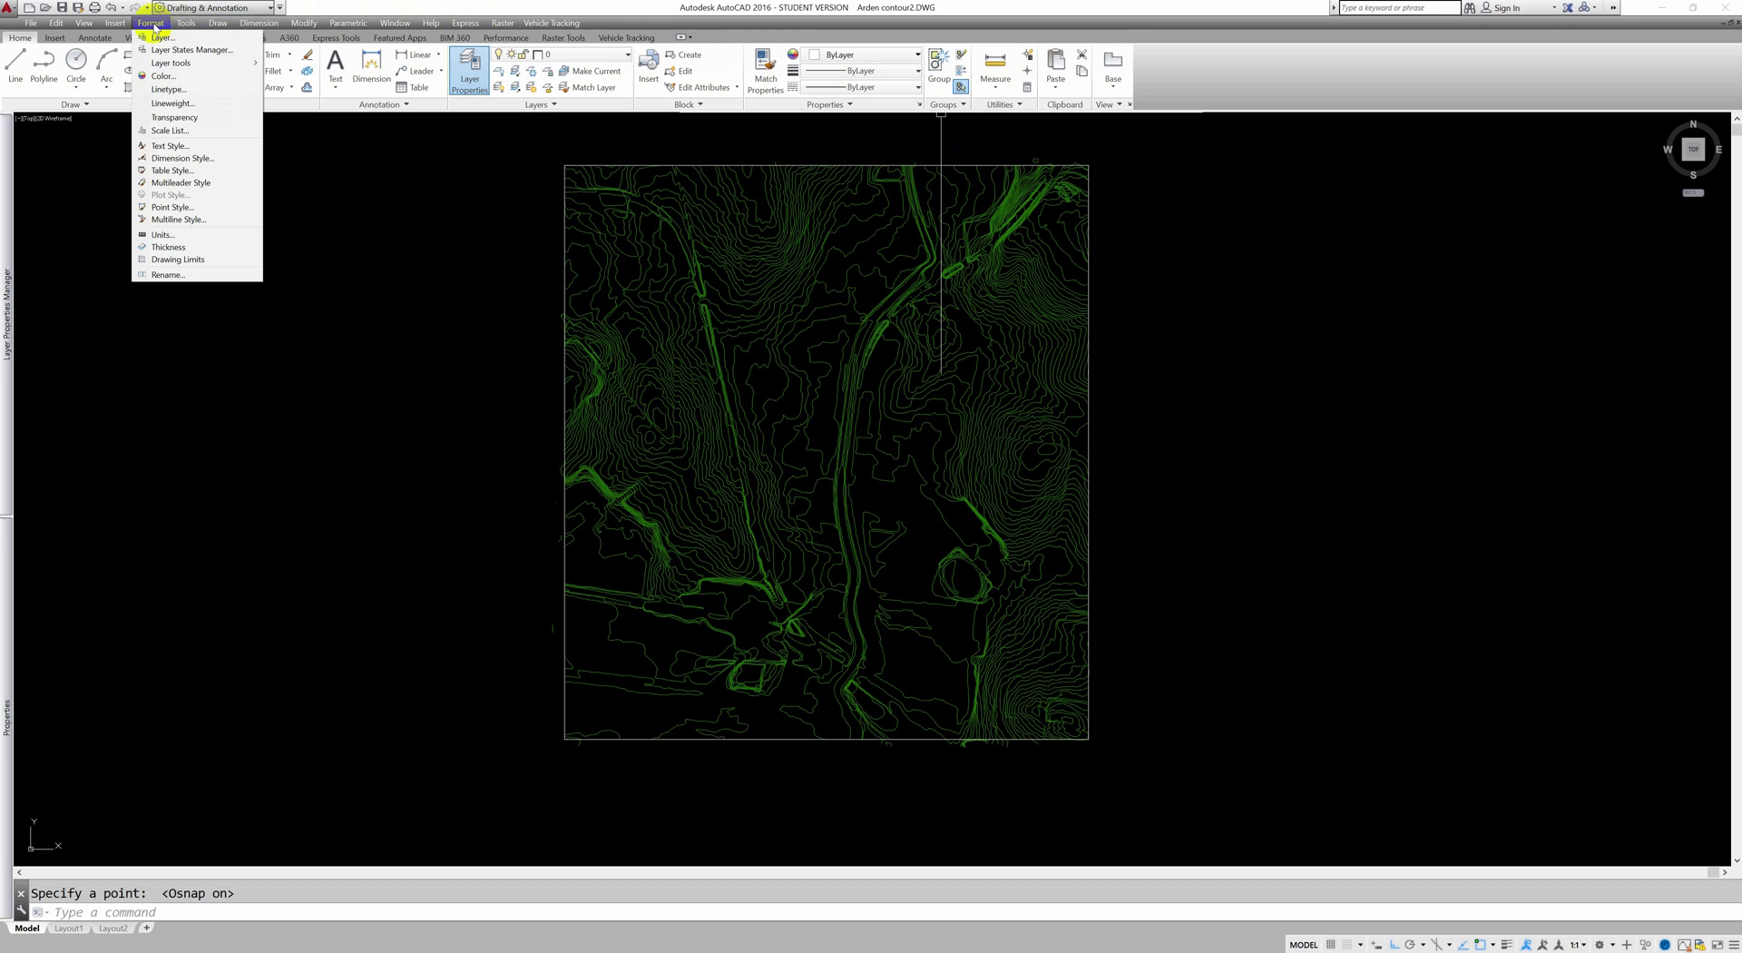
left_click(179, 208)
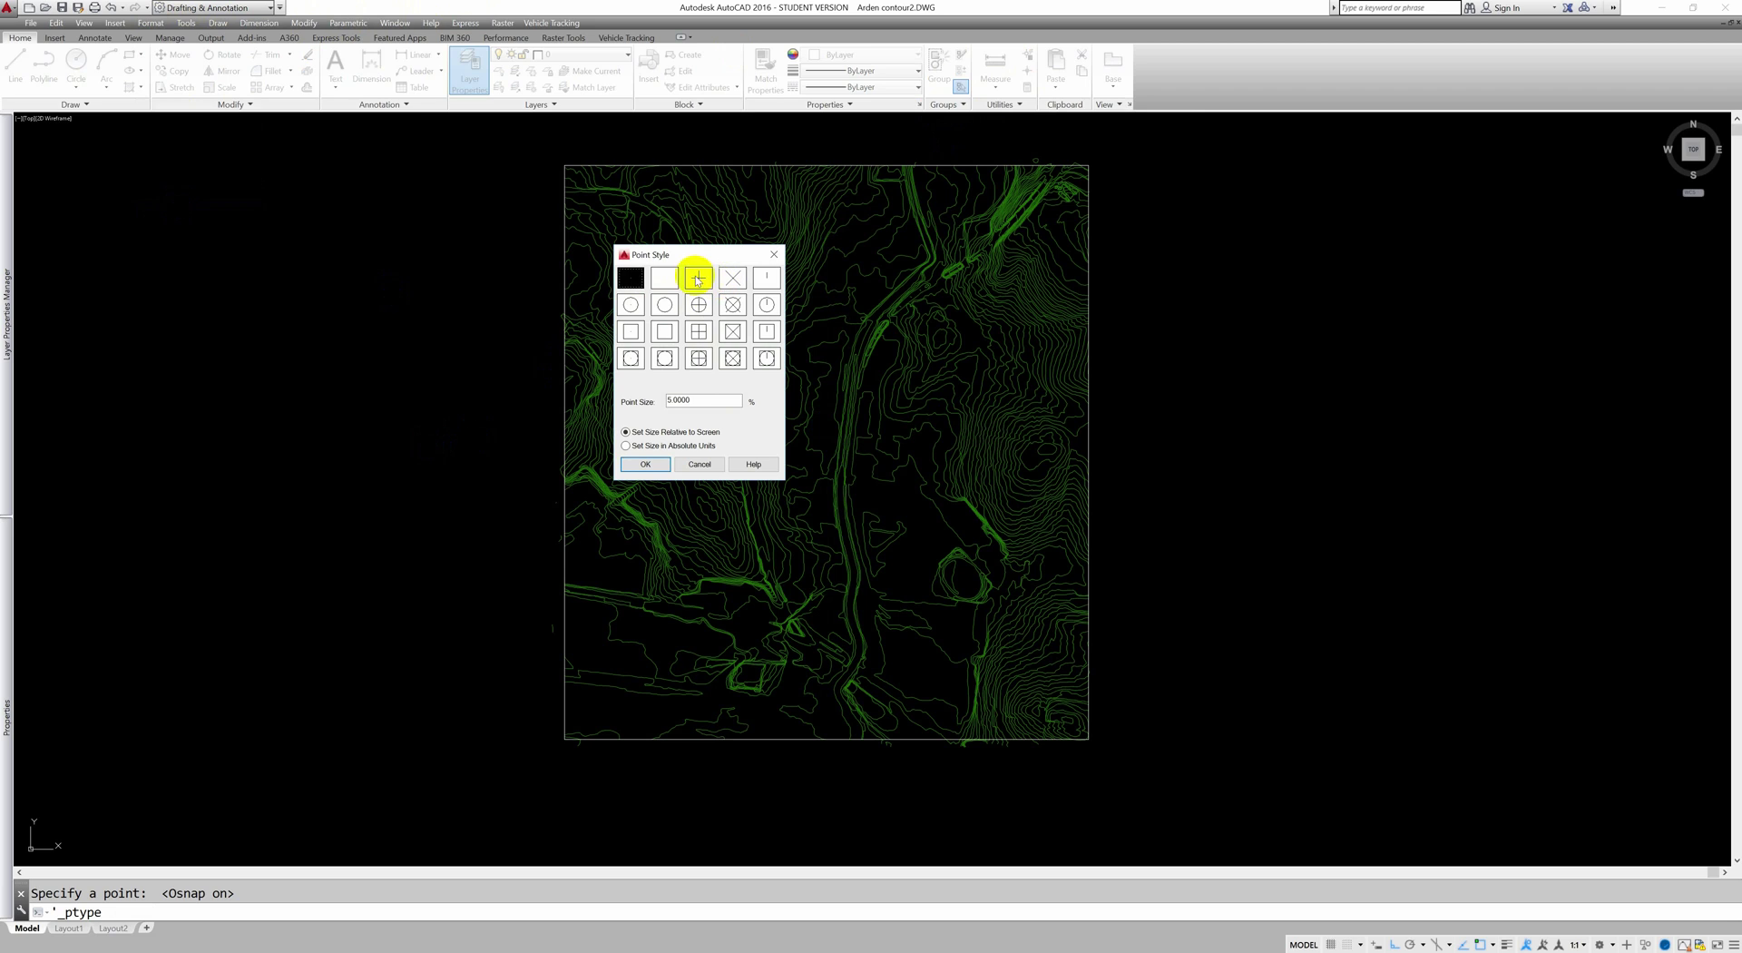
left_click(699, 360)
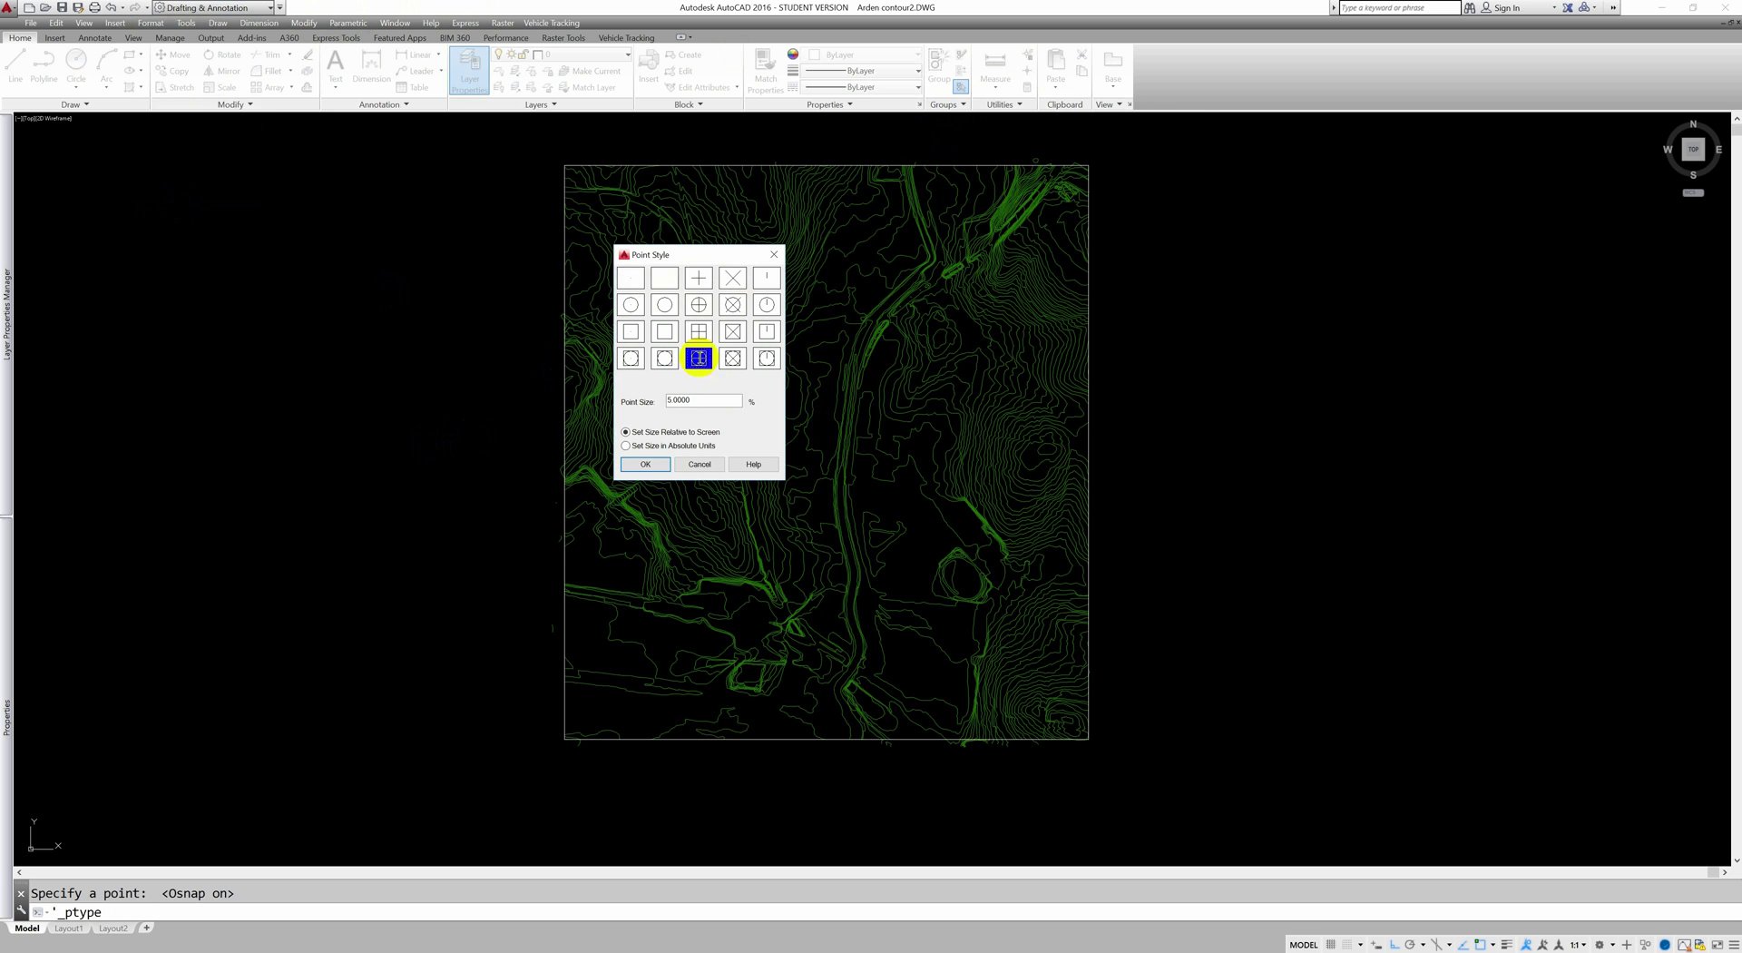
left_click(645, 463)
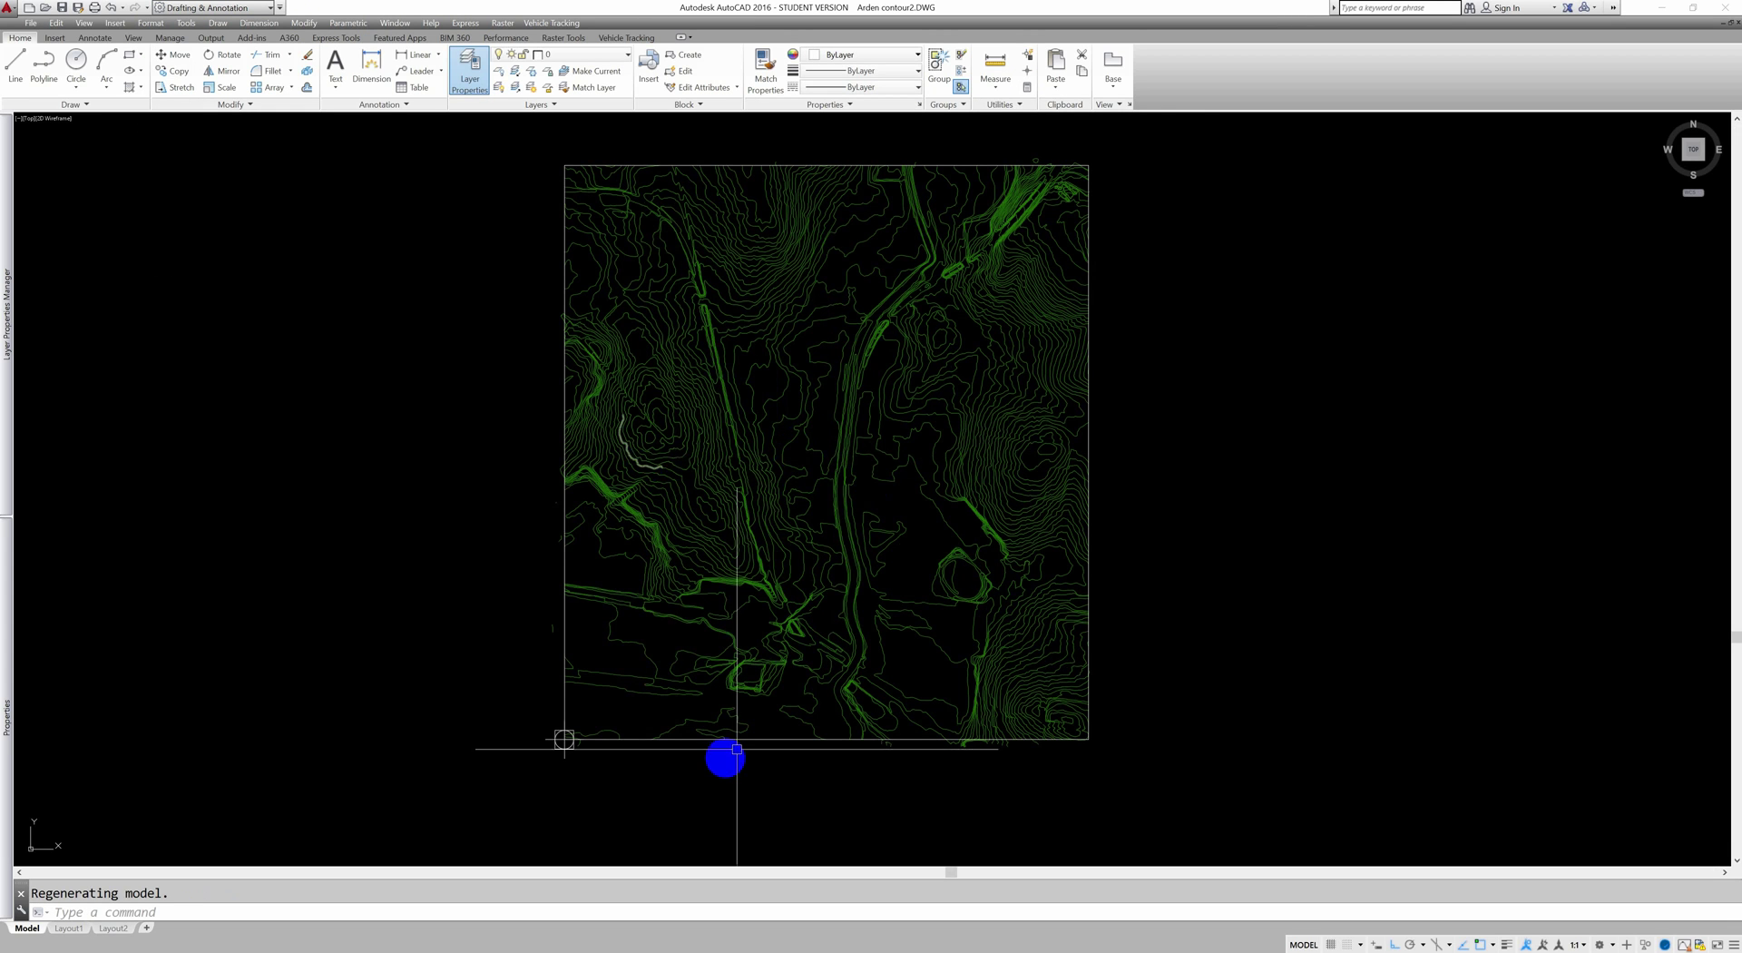